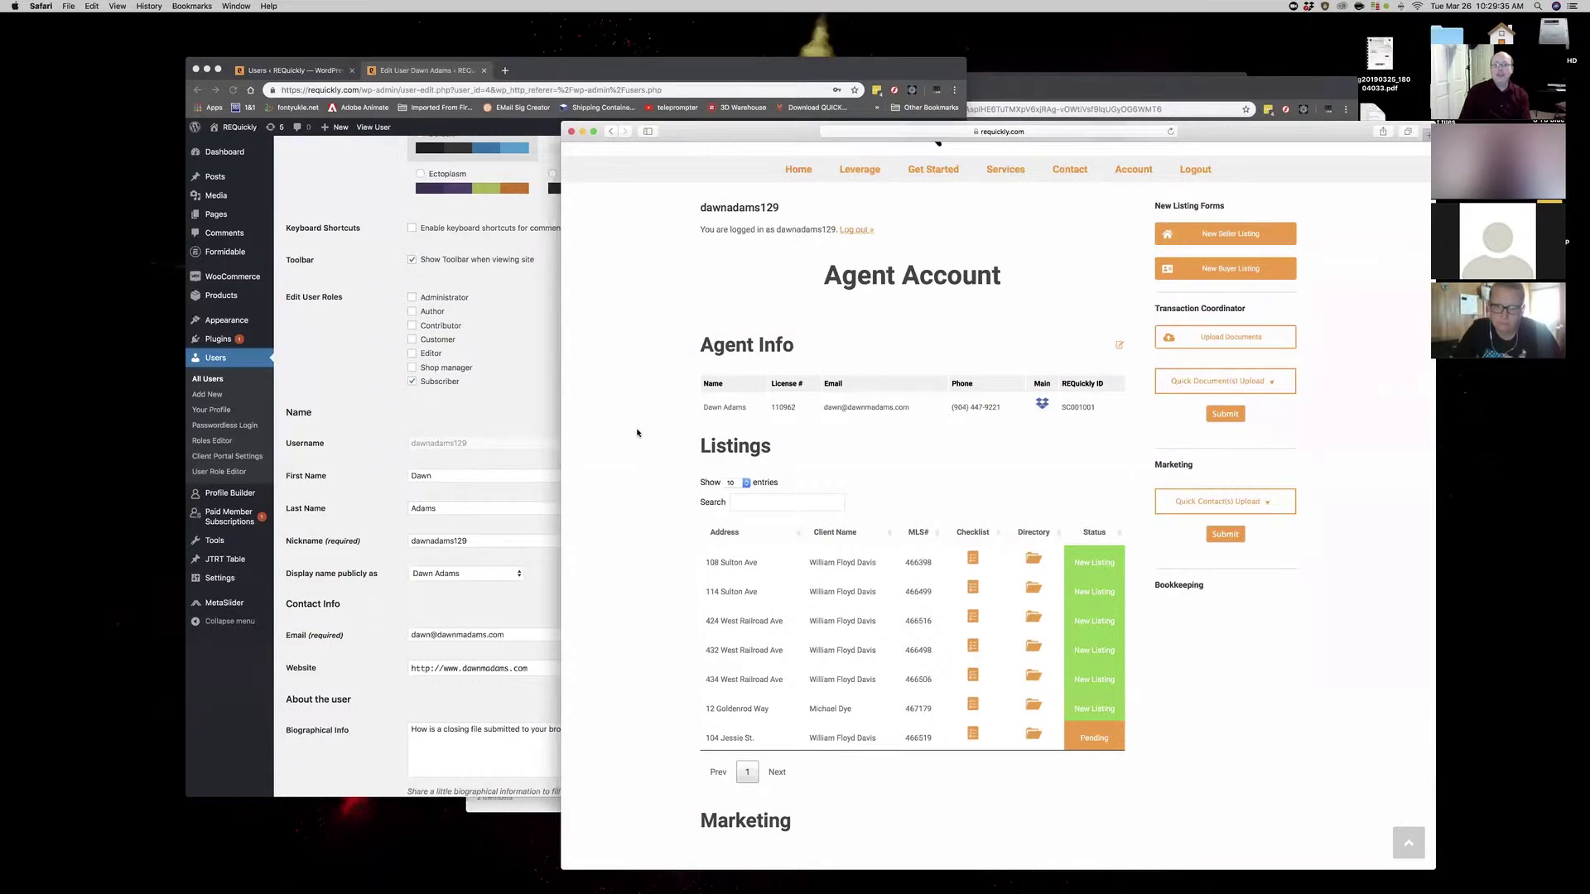
# Bring the WordPress admin window with the agent's Edit User page to the front.
pyautogui.click(481, 416)
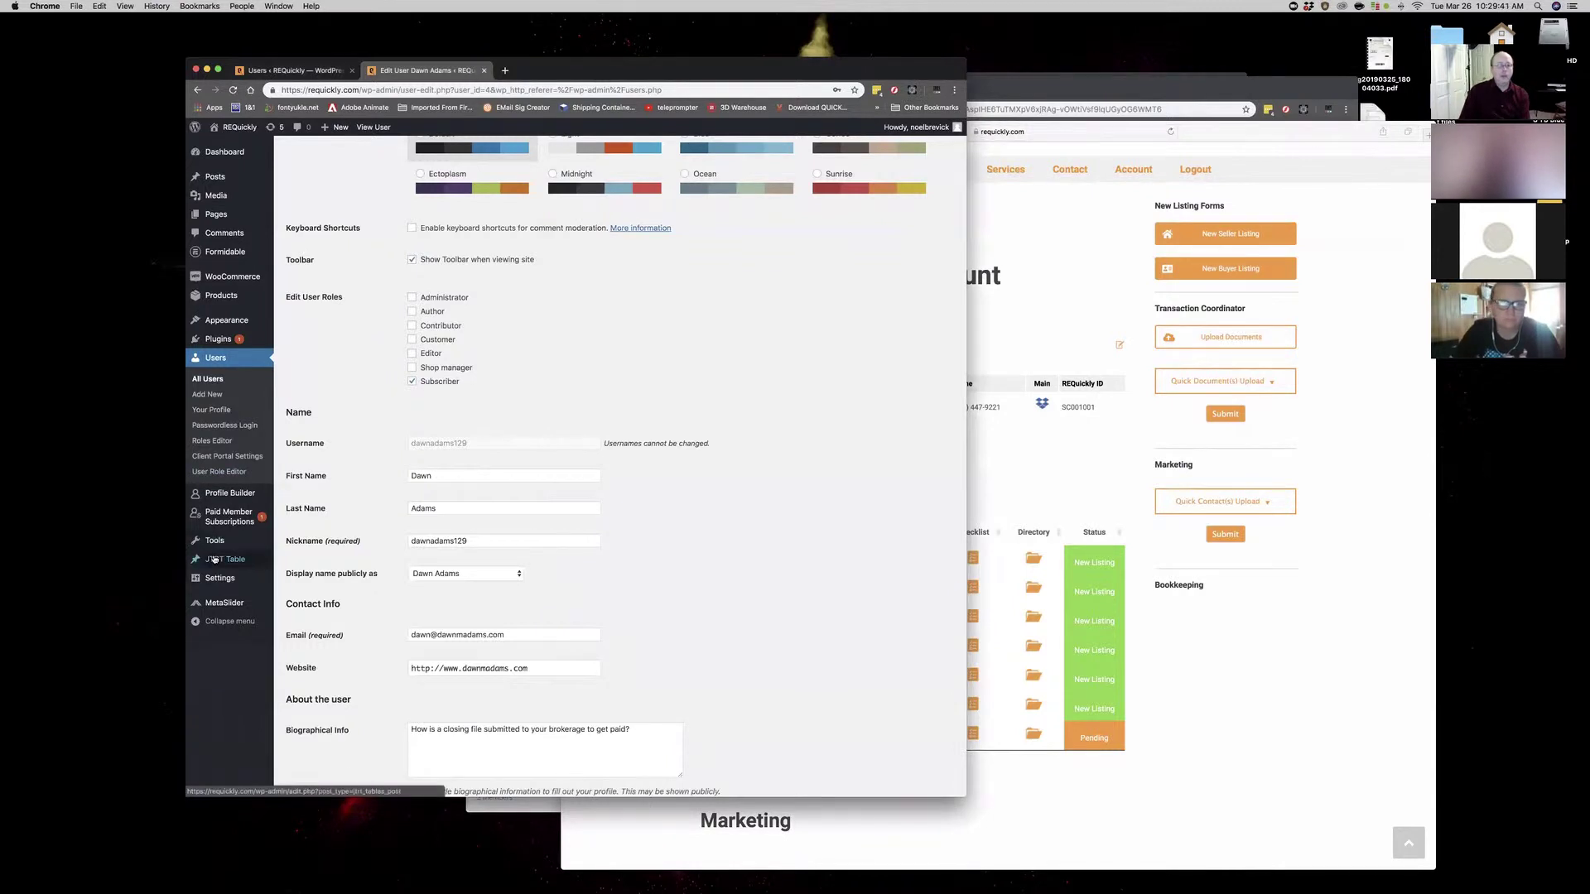
pyautogui.moveTo(216, 563)
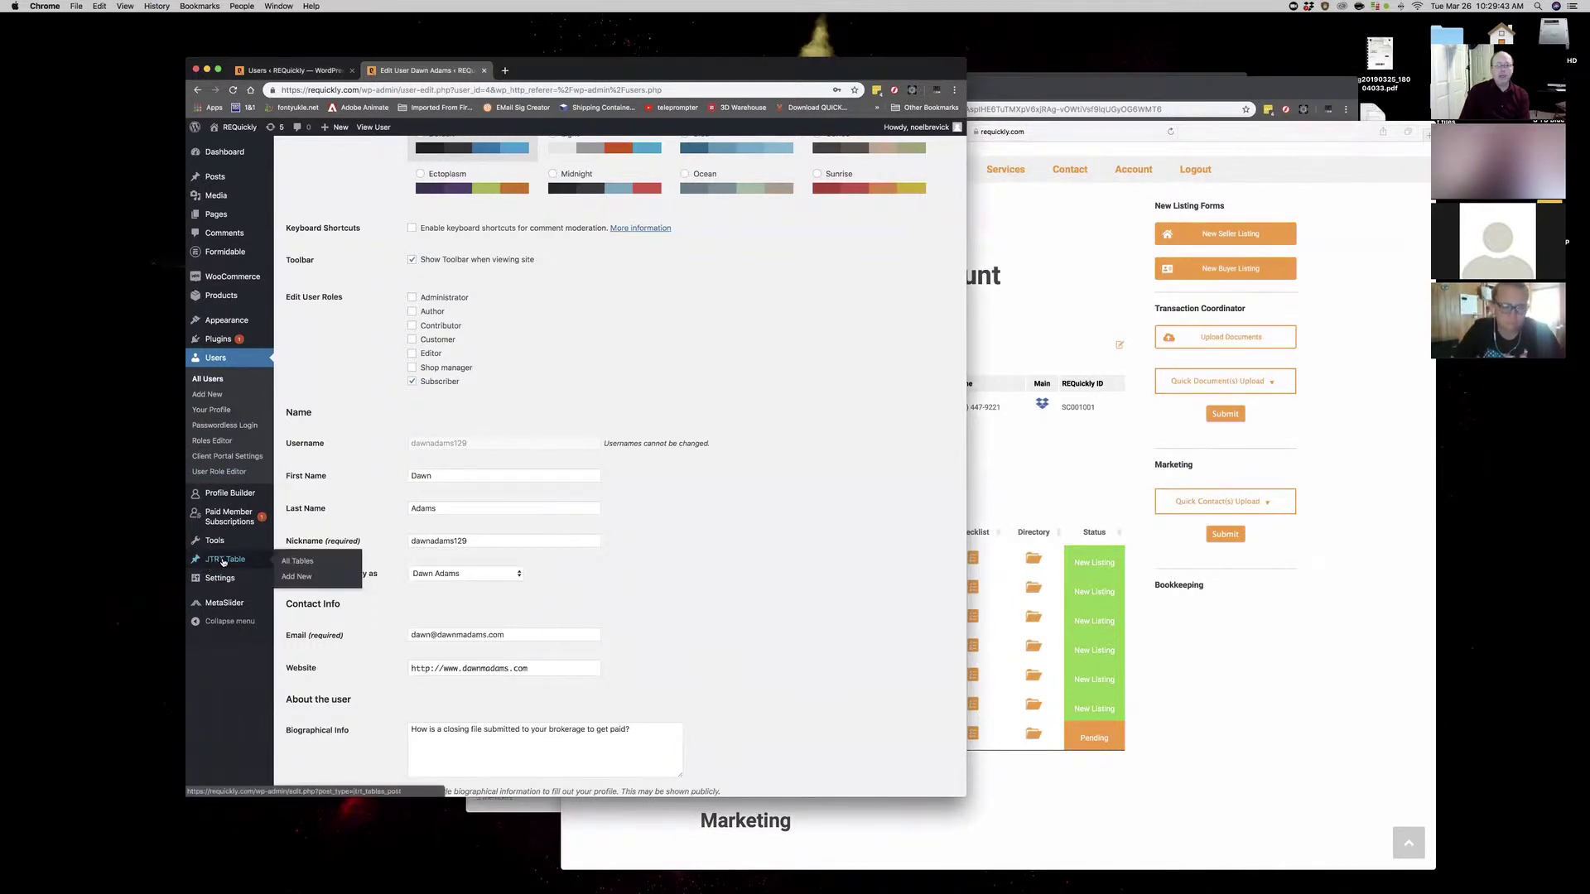
# Open the first agent's listings table from the JTRT All Tables list in the editor.
pyautogui.click(222, 560)
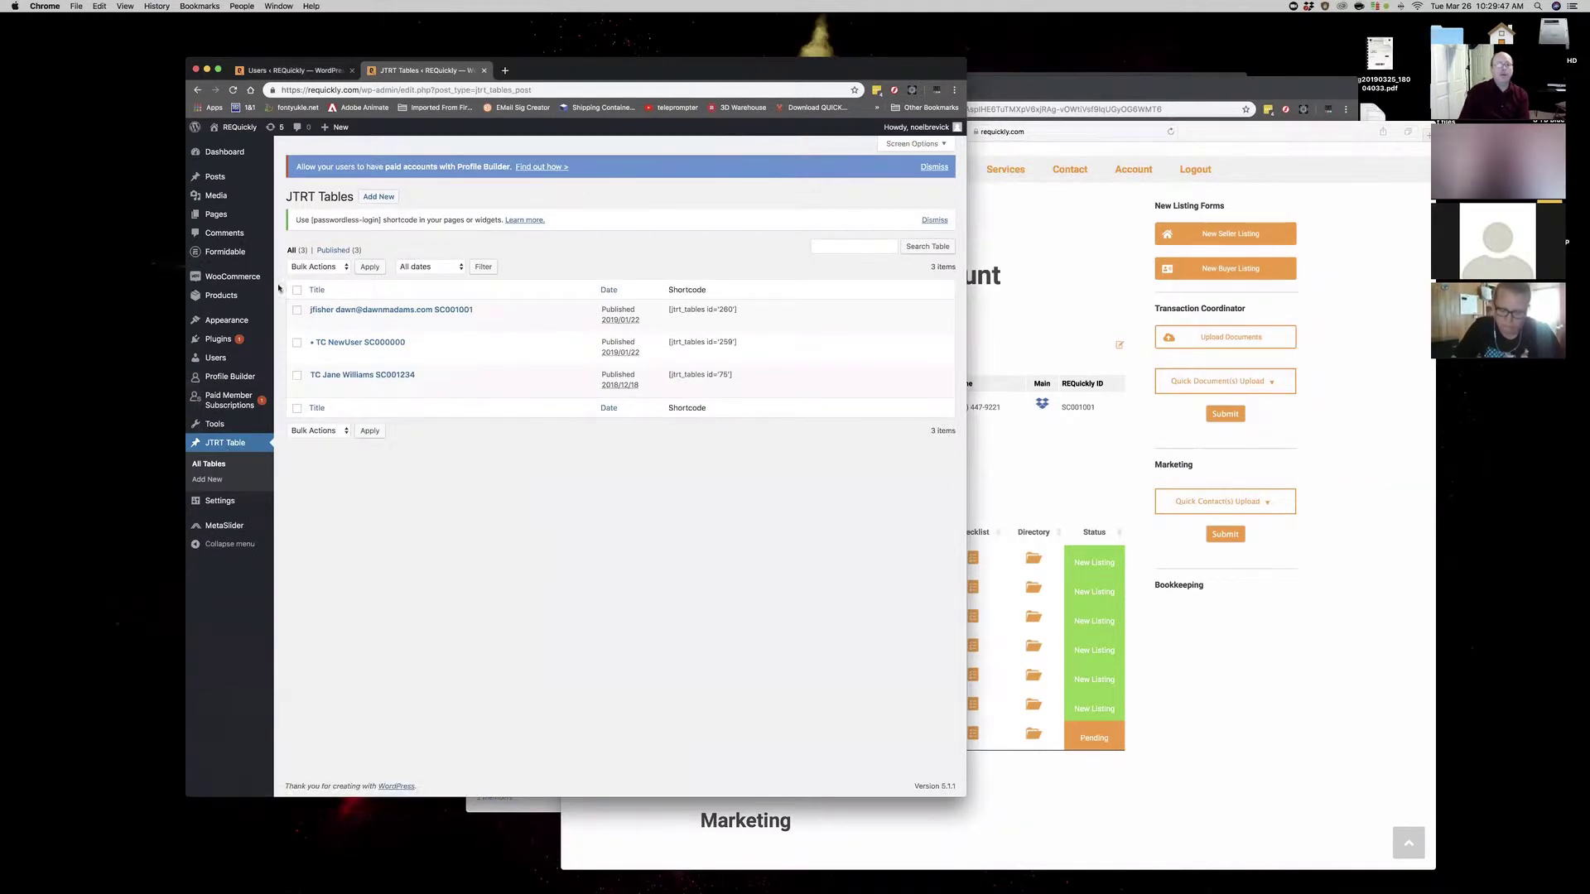
pyautogui.moveTo(362, 309)
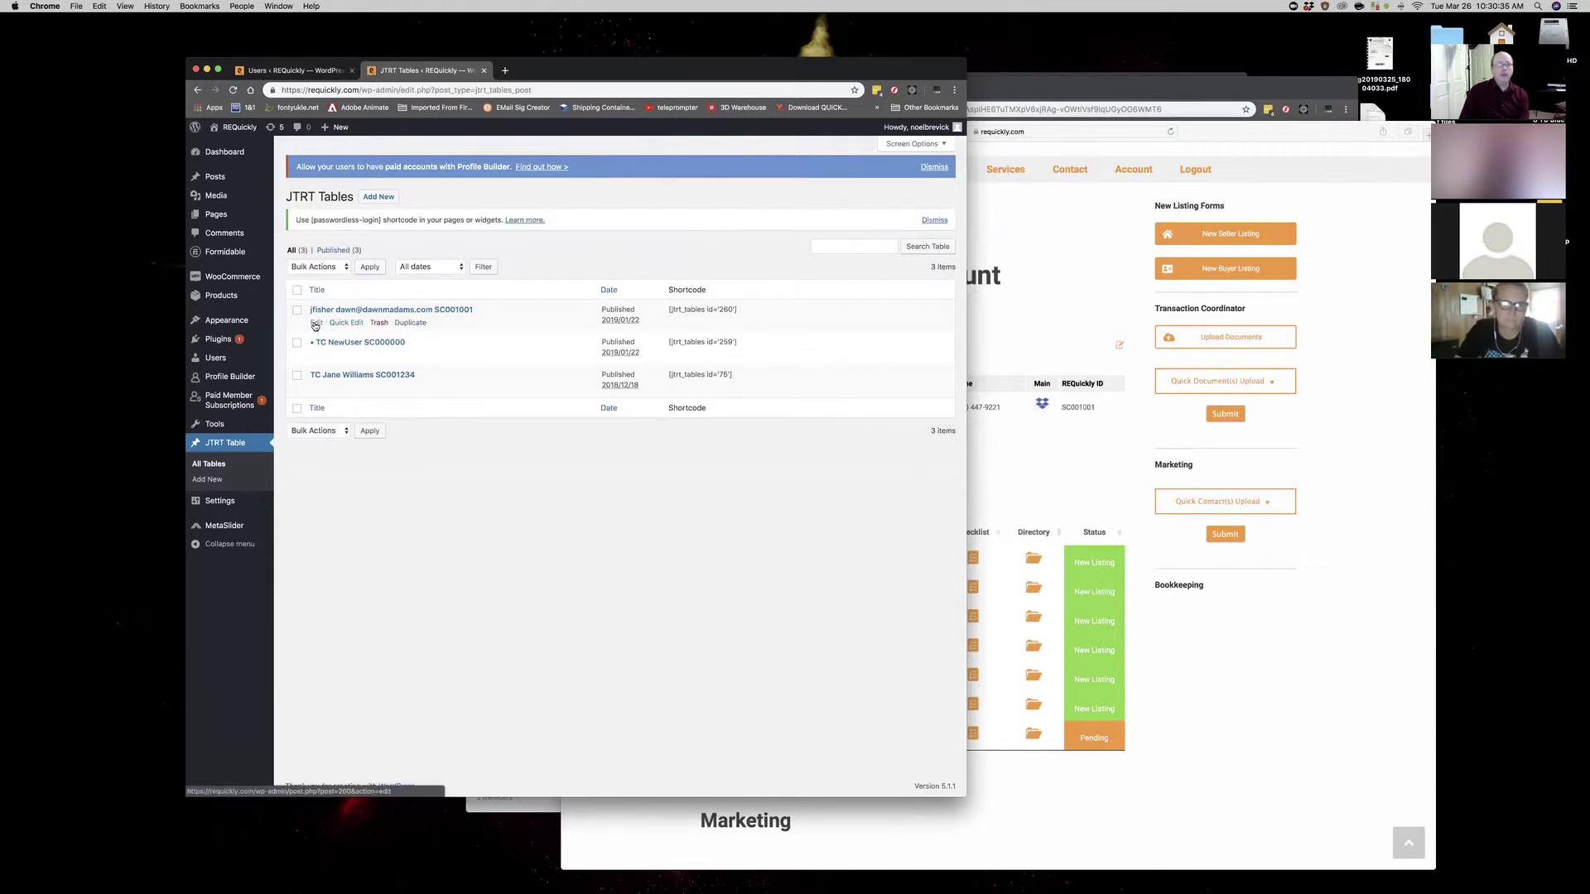
pyautogui.click(316, 323)
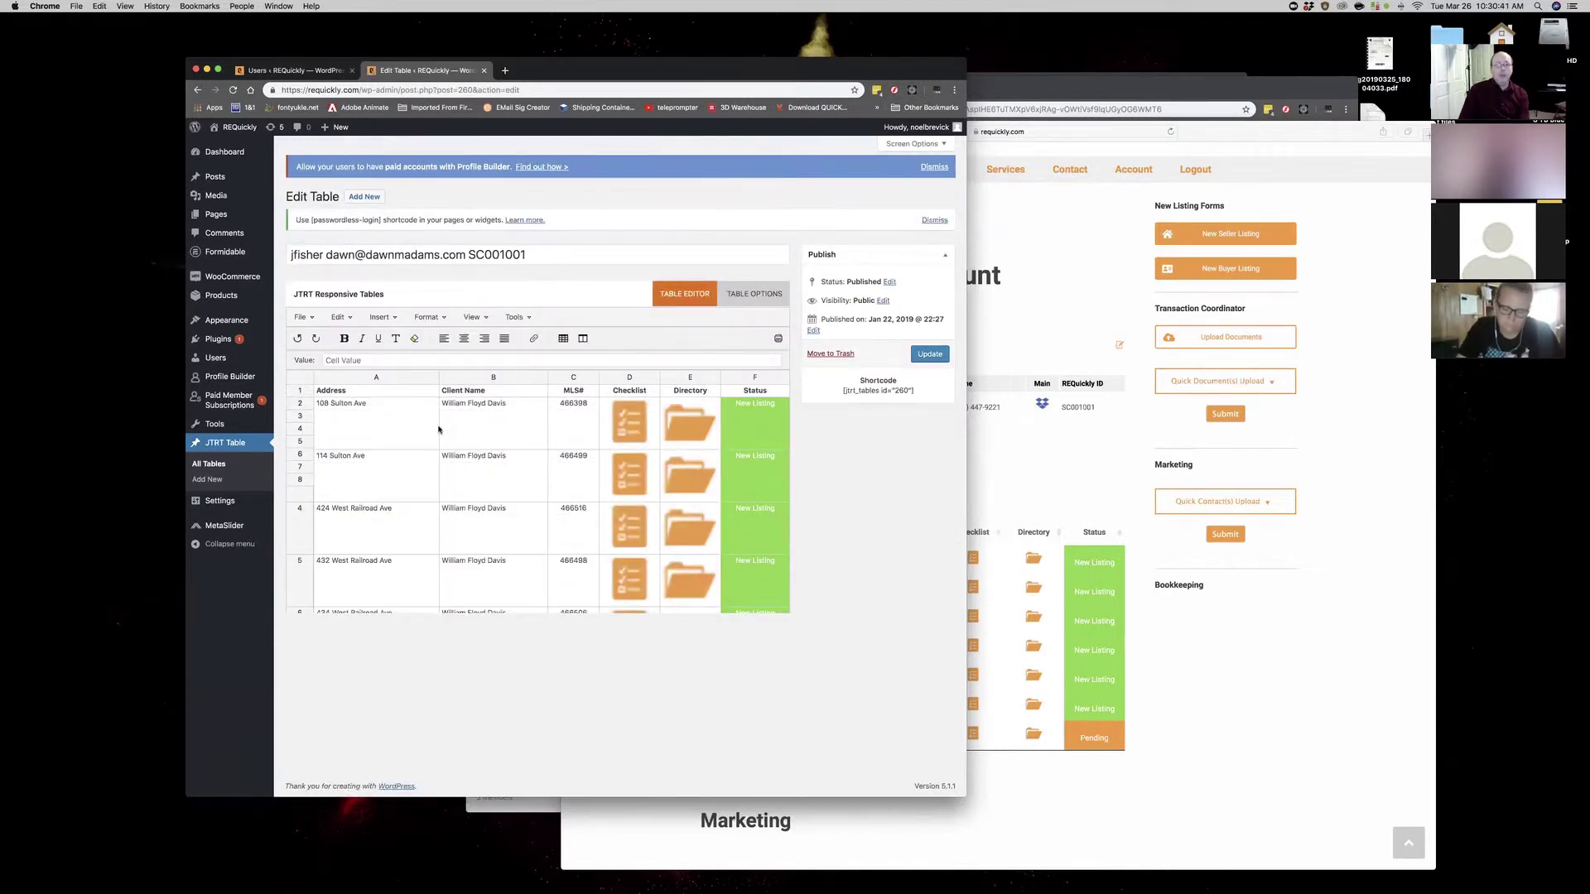
# Place the JTRT table editor, scrolled to row 8, beside the front-end Agent Account page.
pyautogui.scroll(-5, 387, 425)
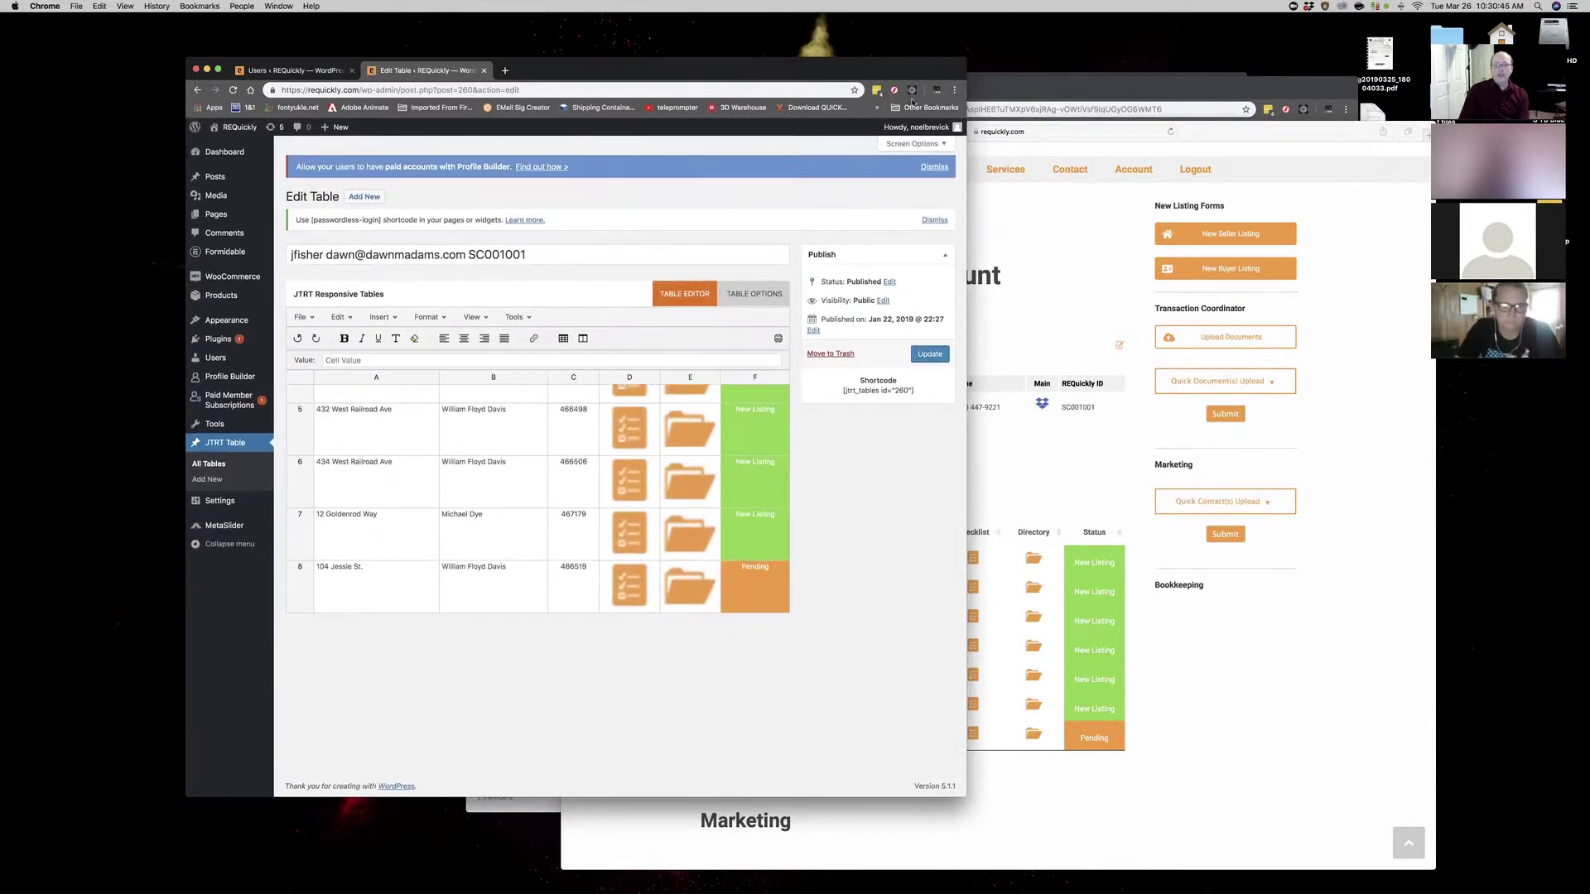
pyautogui.moveTo(914, 66); pyautogui.dragTo(673, 108)
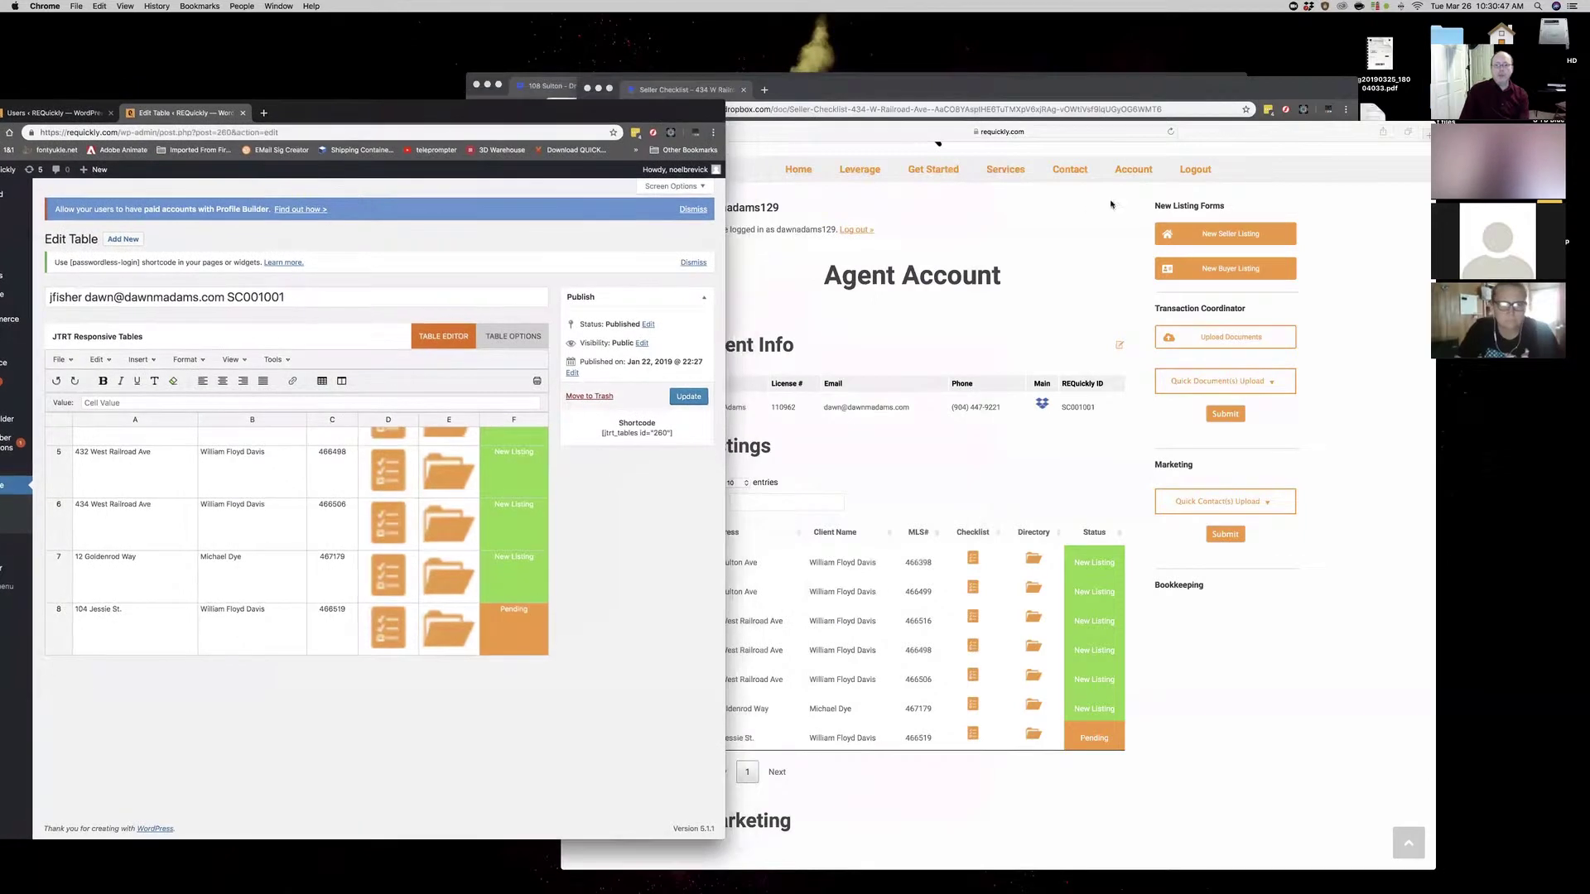
pyautogui.click(1241, 130)
pyautogui.moveTo(1241, 131); pyautogui.dragTo(1378, 107)
pyautogui.click(686, 531)
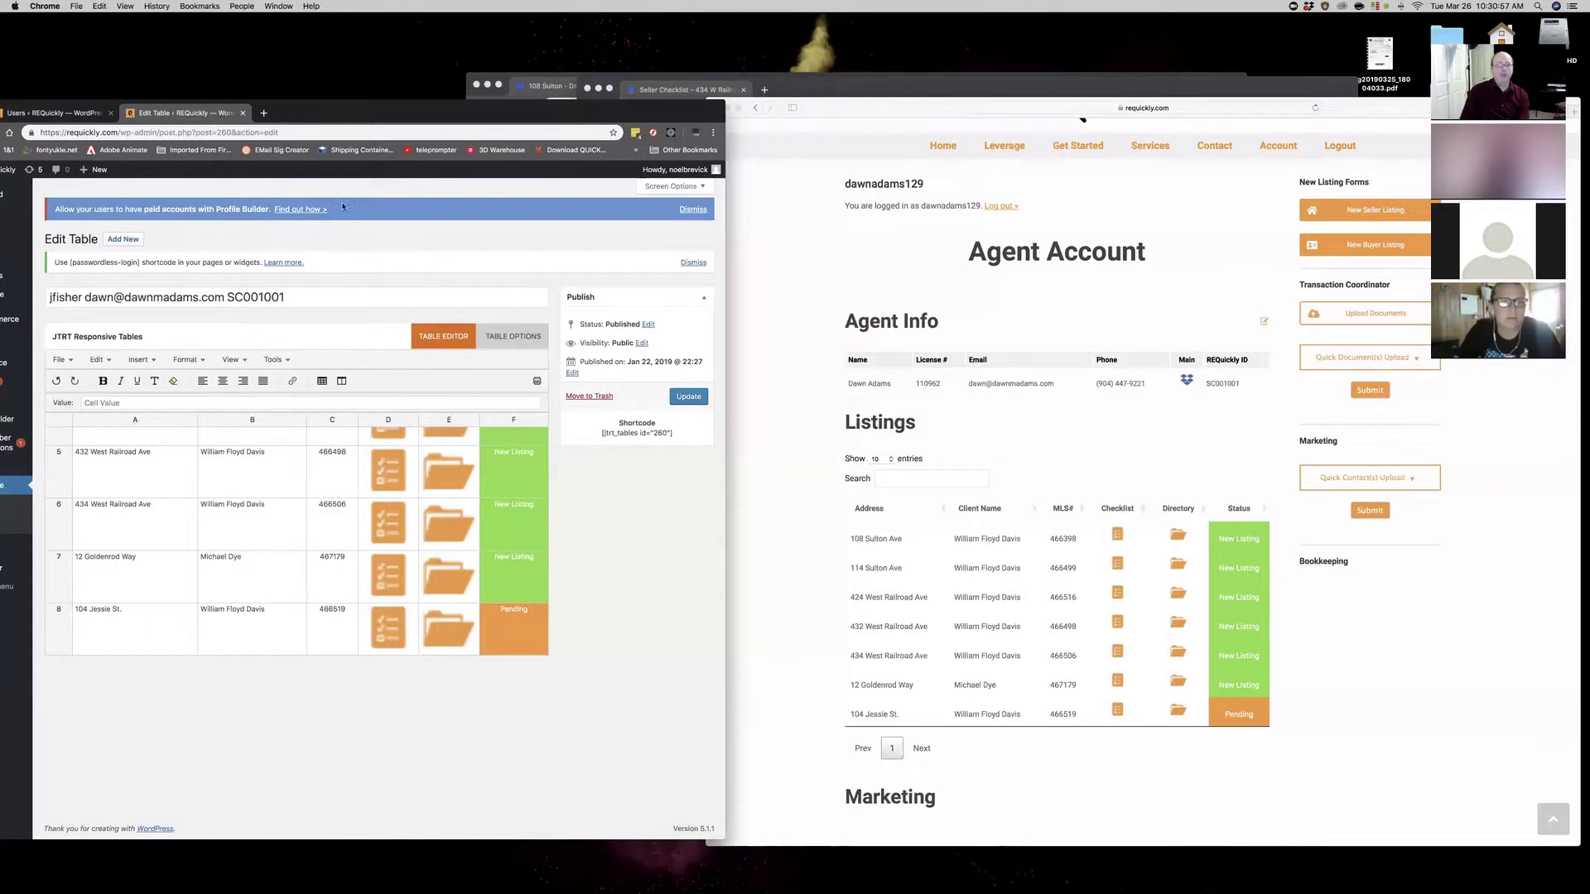
pyautogui.moveTo(326, 112); pyautogui.dragTo(377, 114)
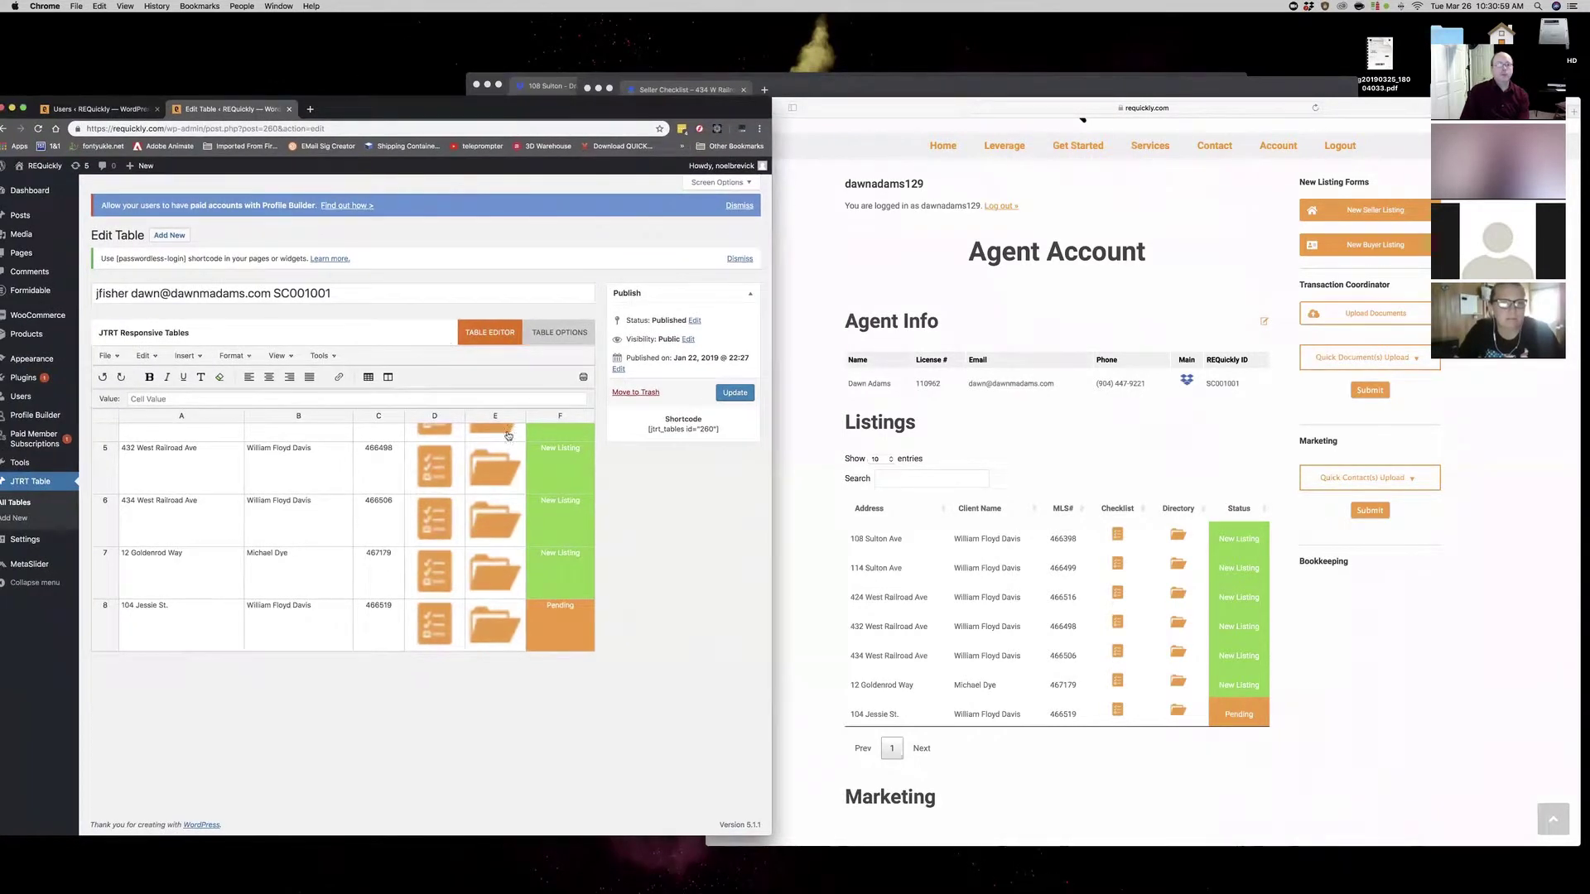
pyautogui.scroll(5, 153, 472)
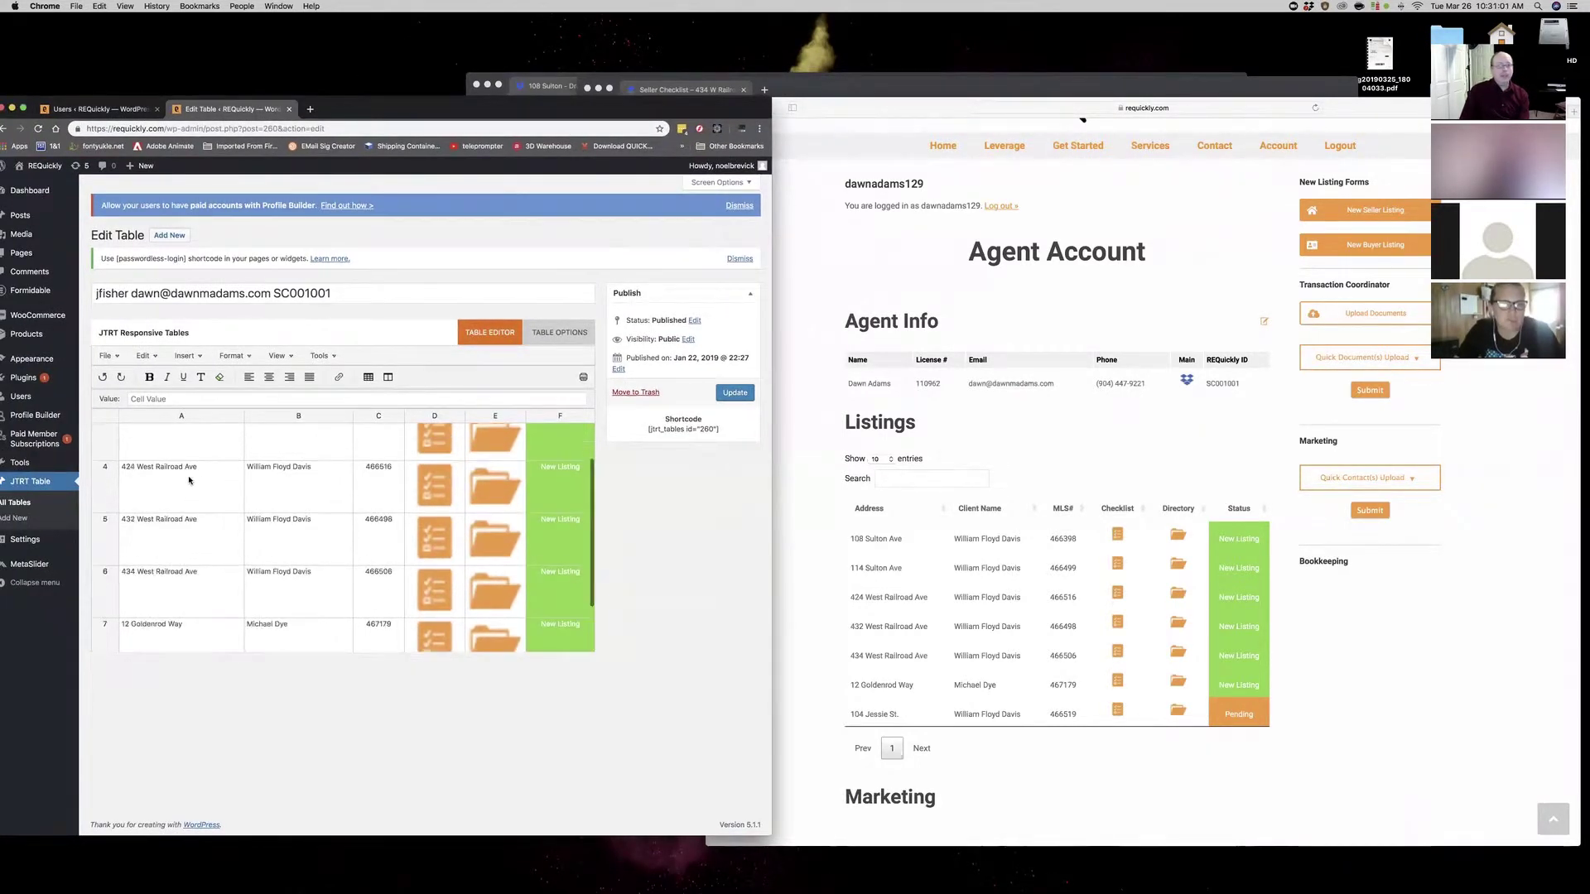
pyautogui.click(174, 451)
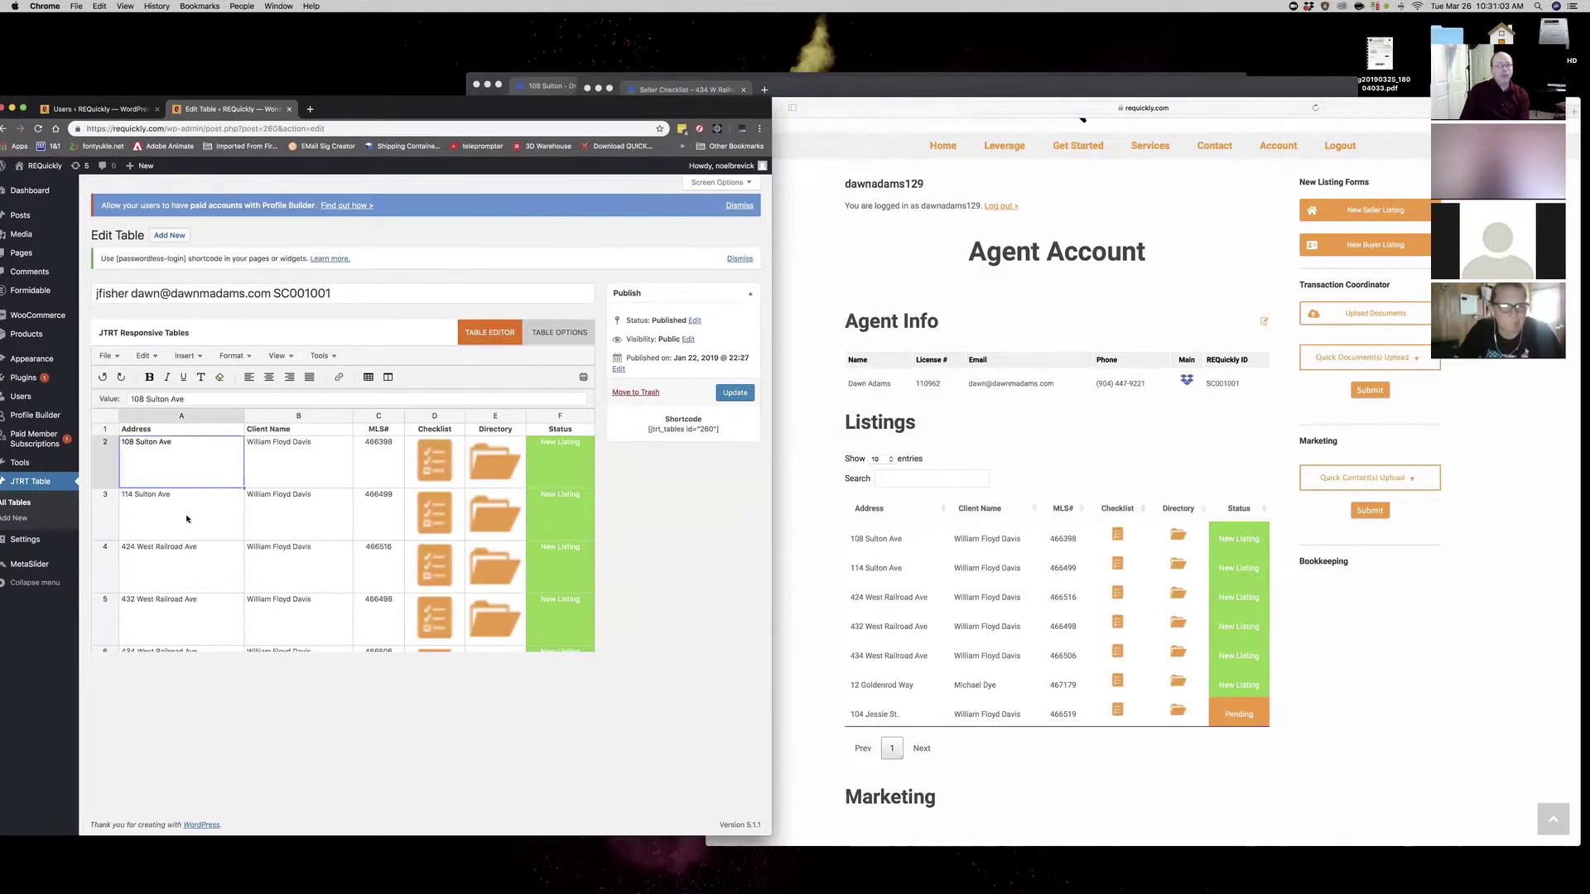
pyautogui.click(188, 520)
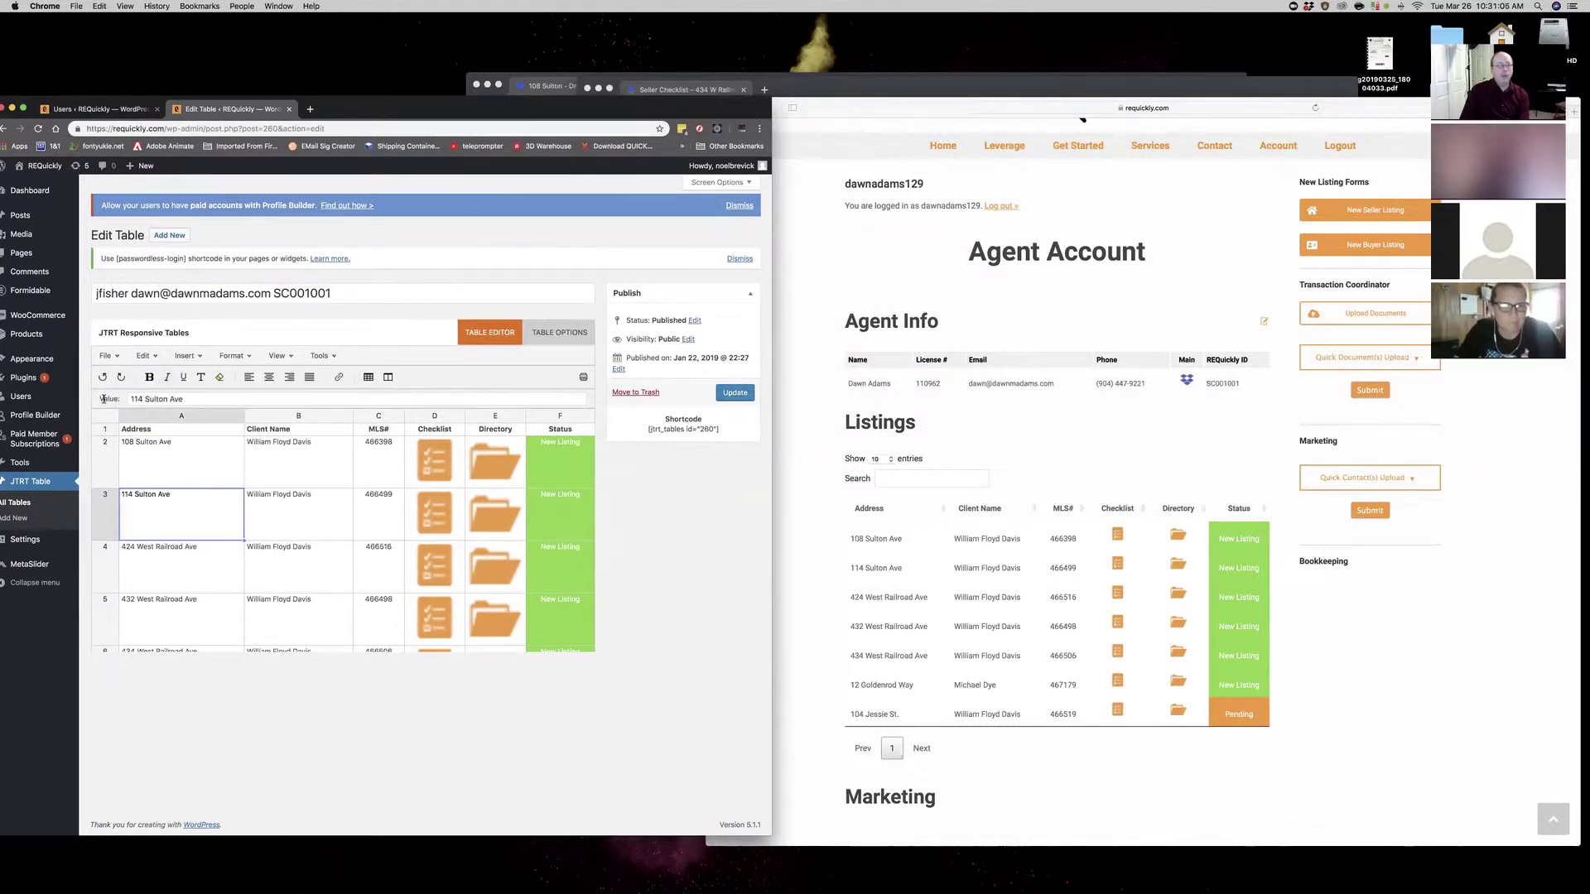
pyautogui.click(184, 574)
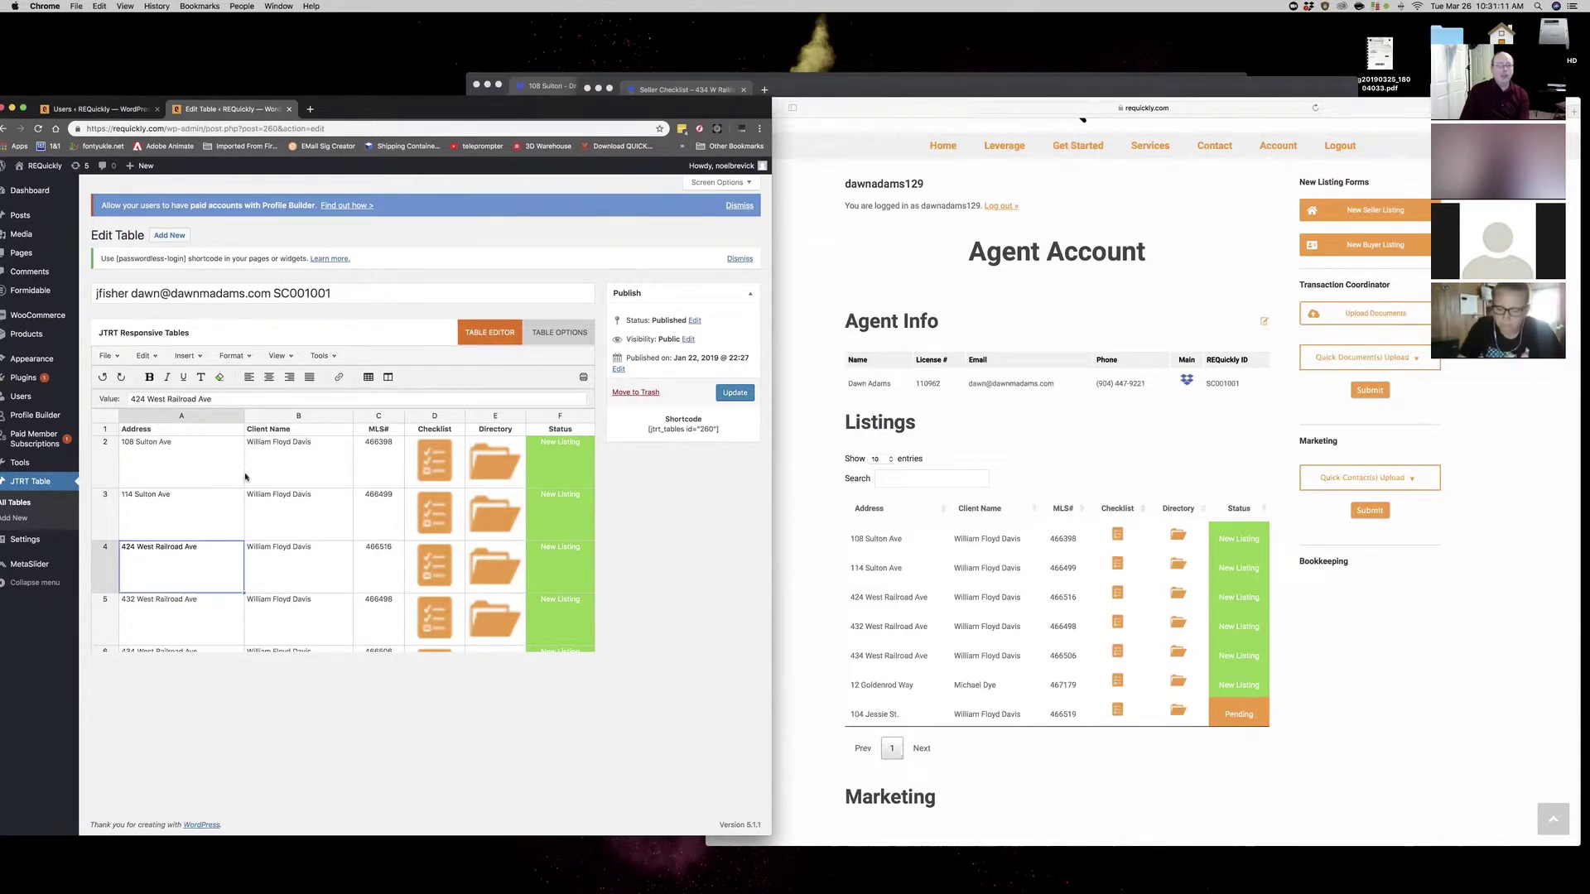
pyautogui.click(281, 461)
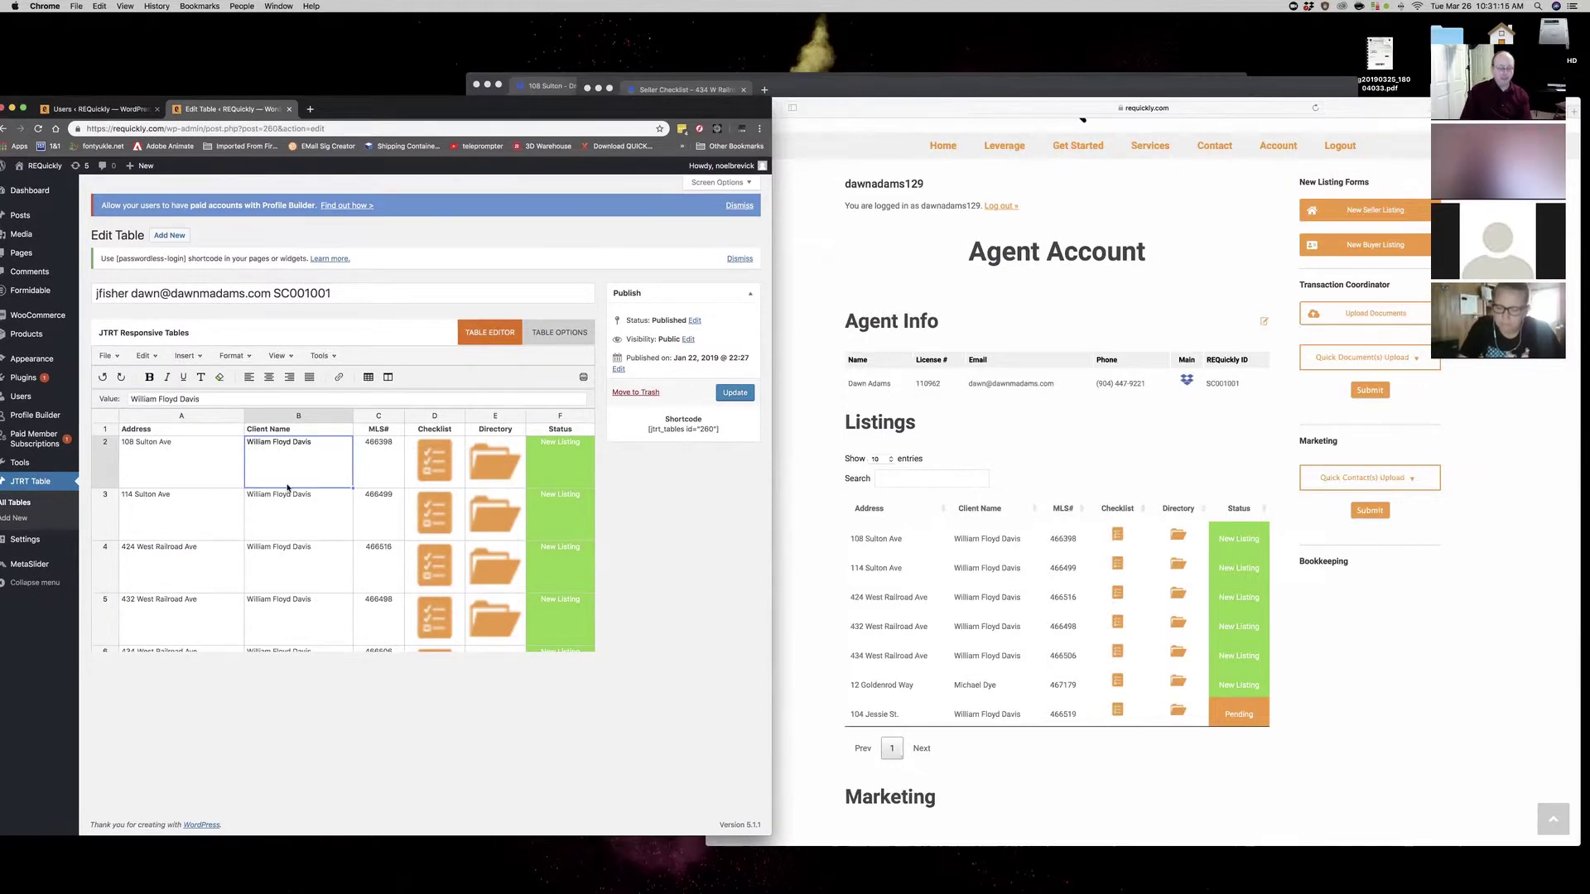
pyautogui.click(181, 399)
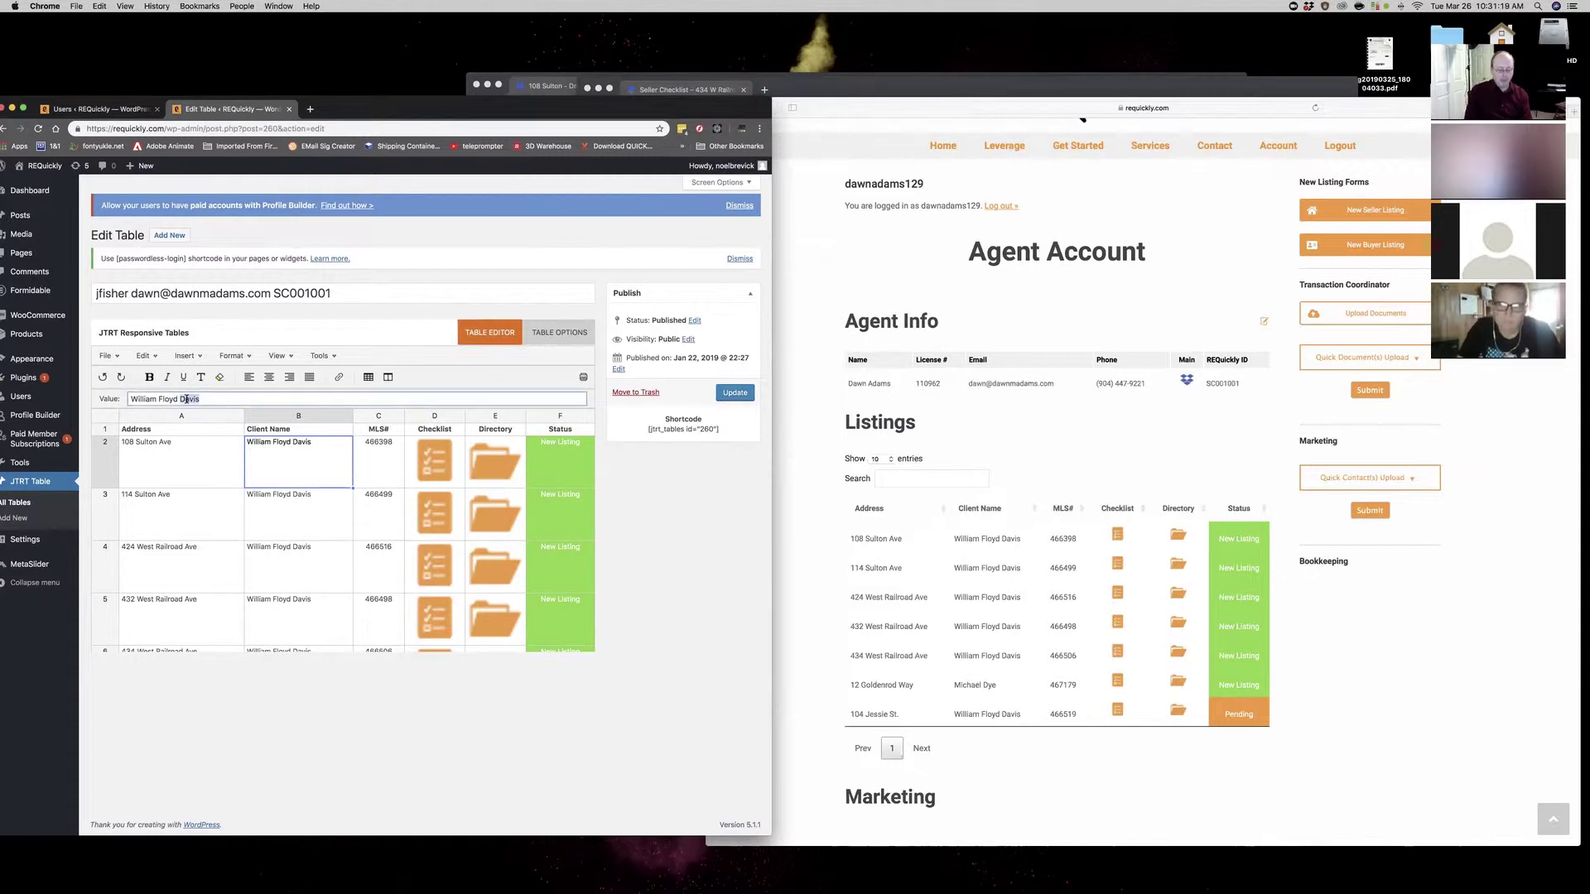
pyautogui.write('smith')
pyautogui.press('Return')
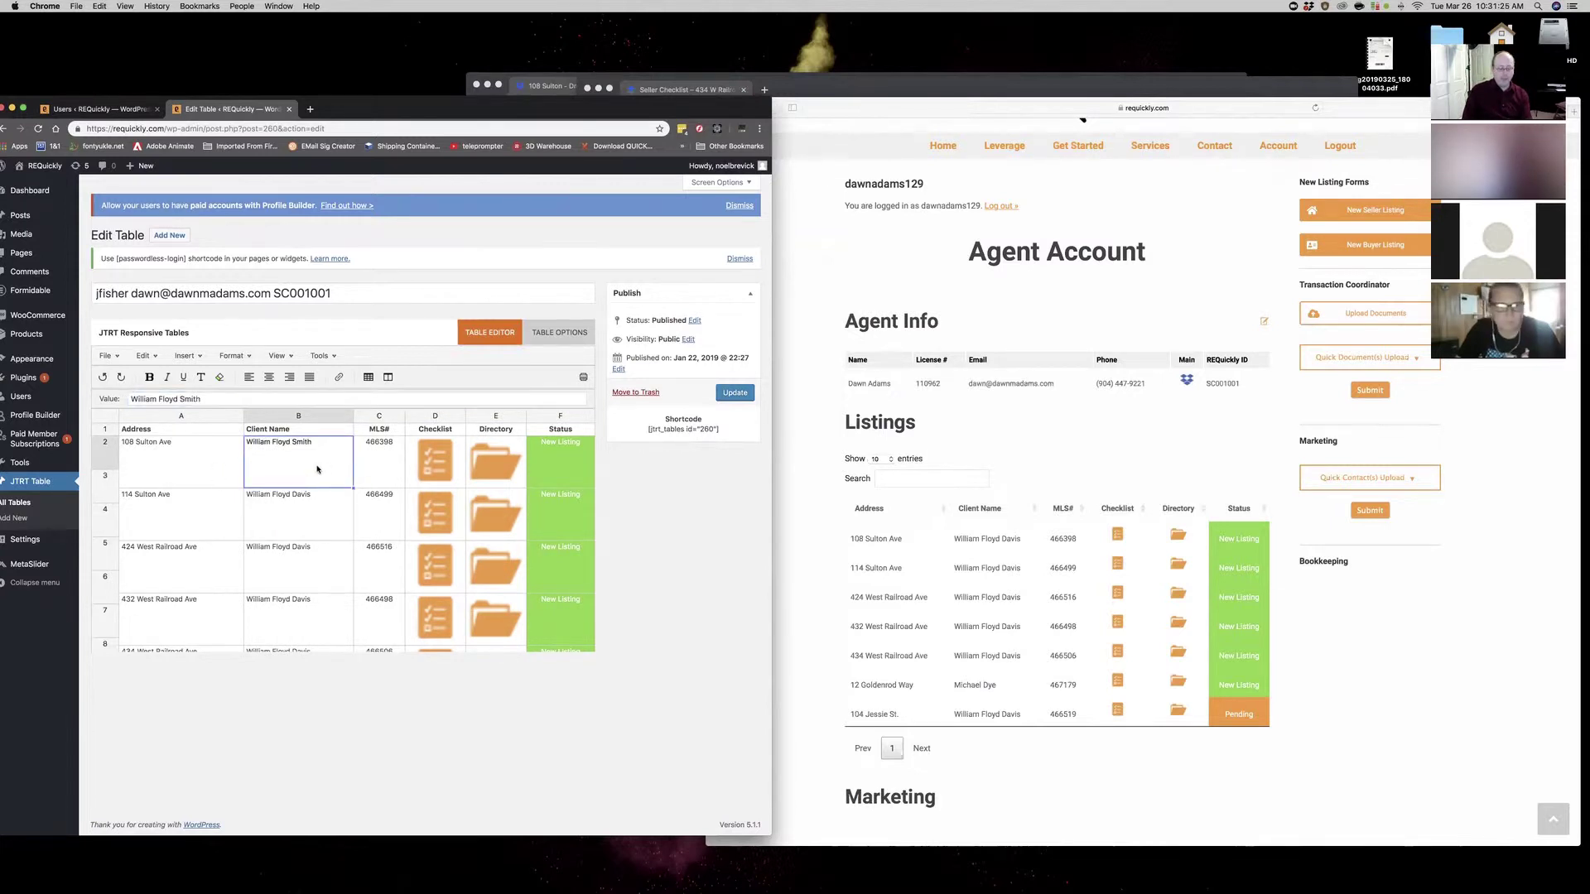
pyautogui.click(315, 494)
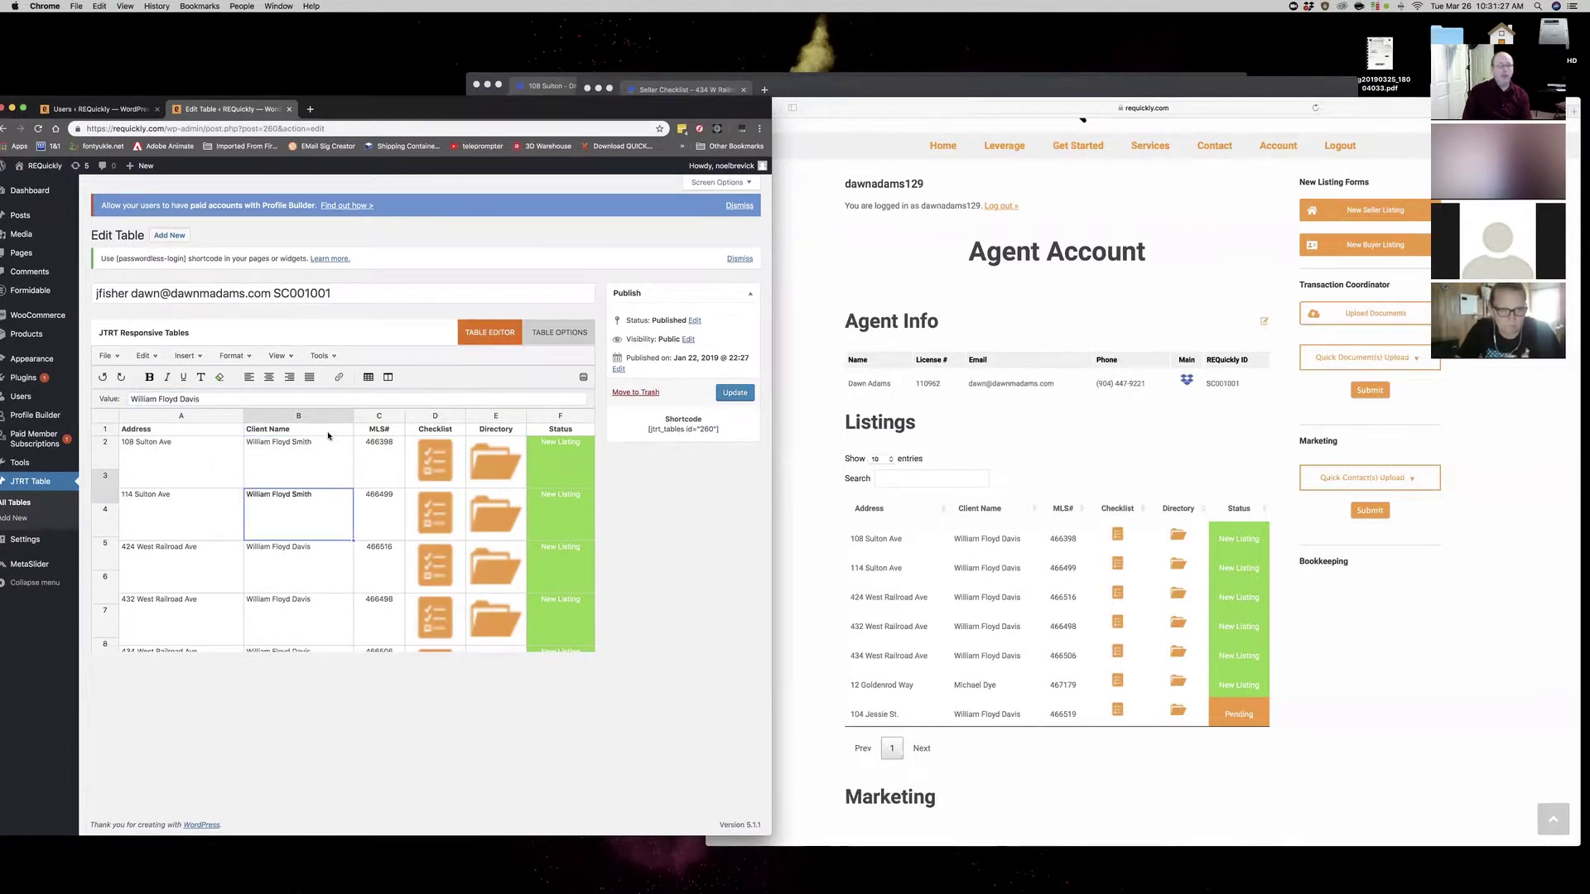
pyautogui.click(314, 558)
pyautogui.click(313, 513)
pyautogui.click(313, 454)
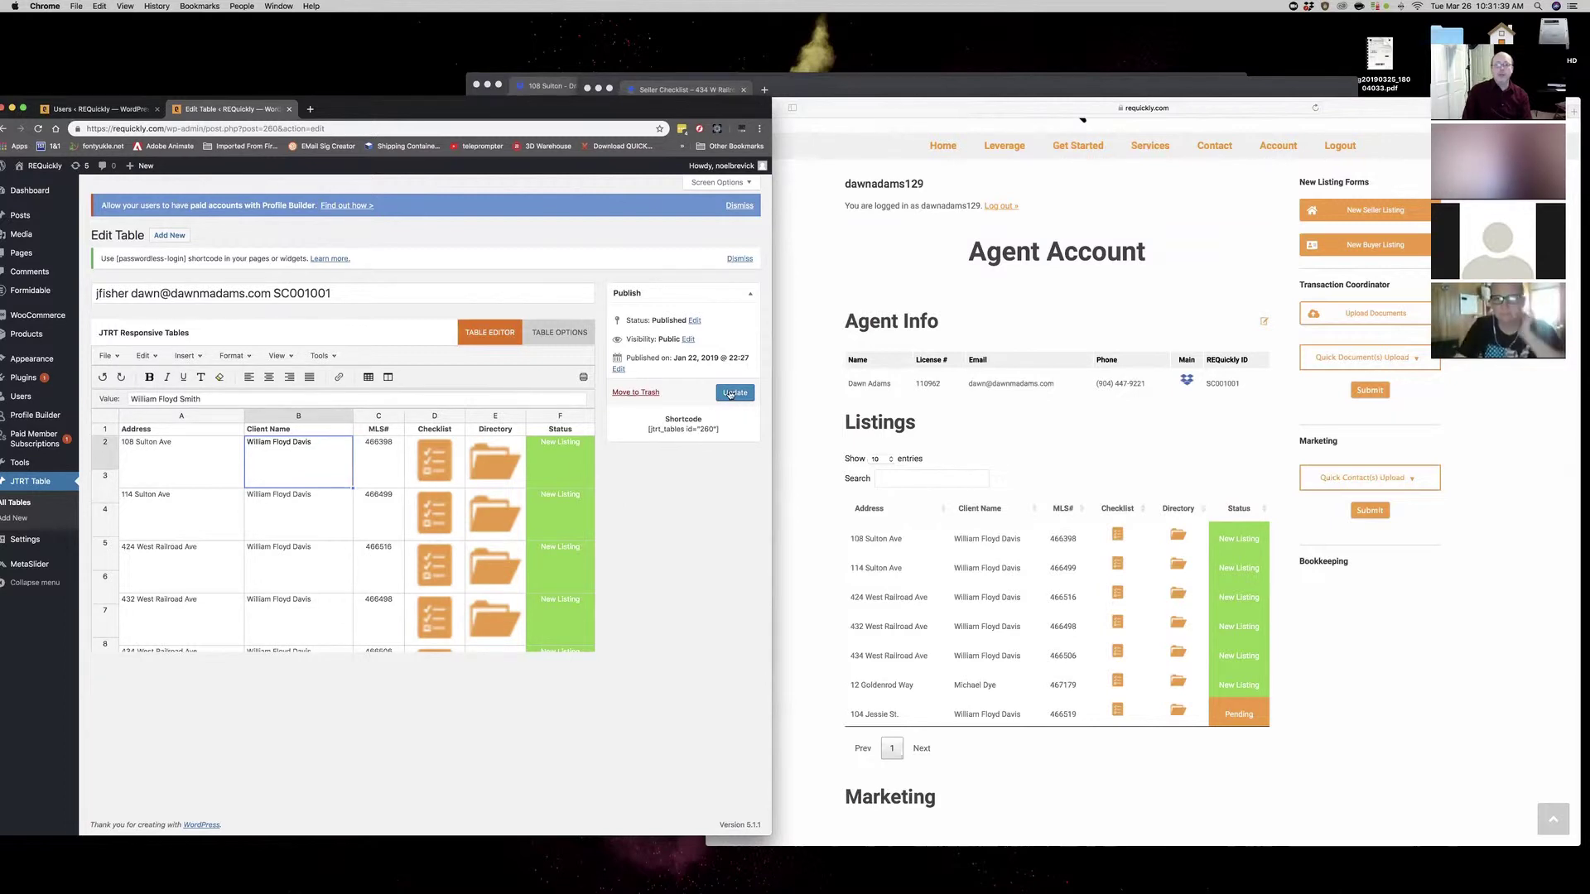
pyautogui.click(733, 393)
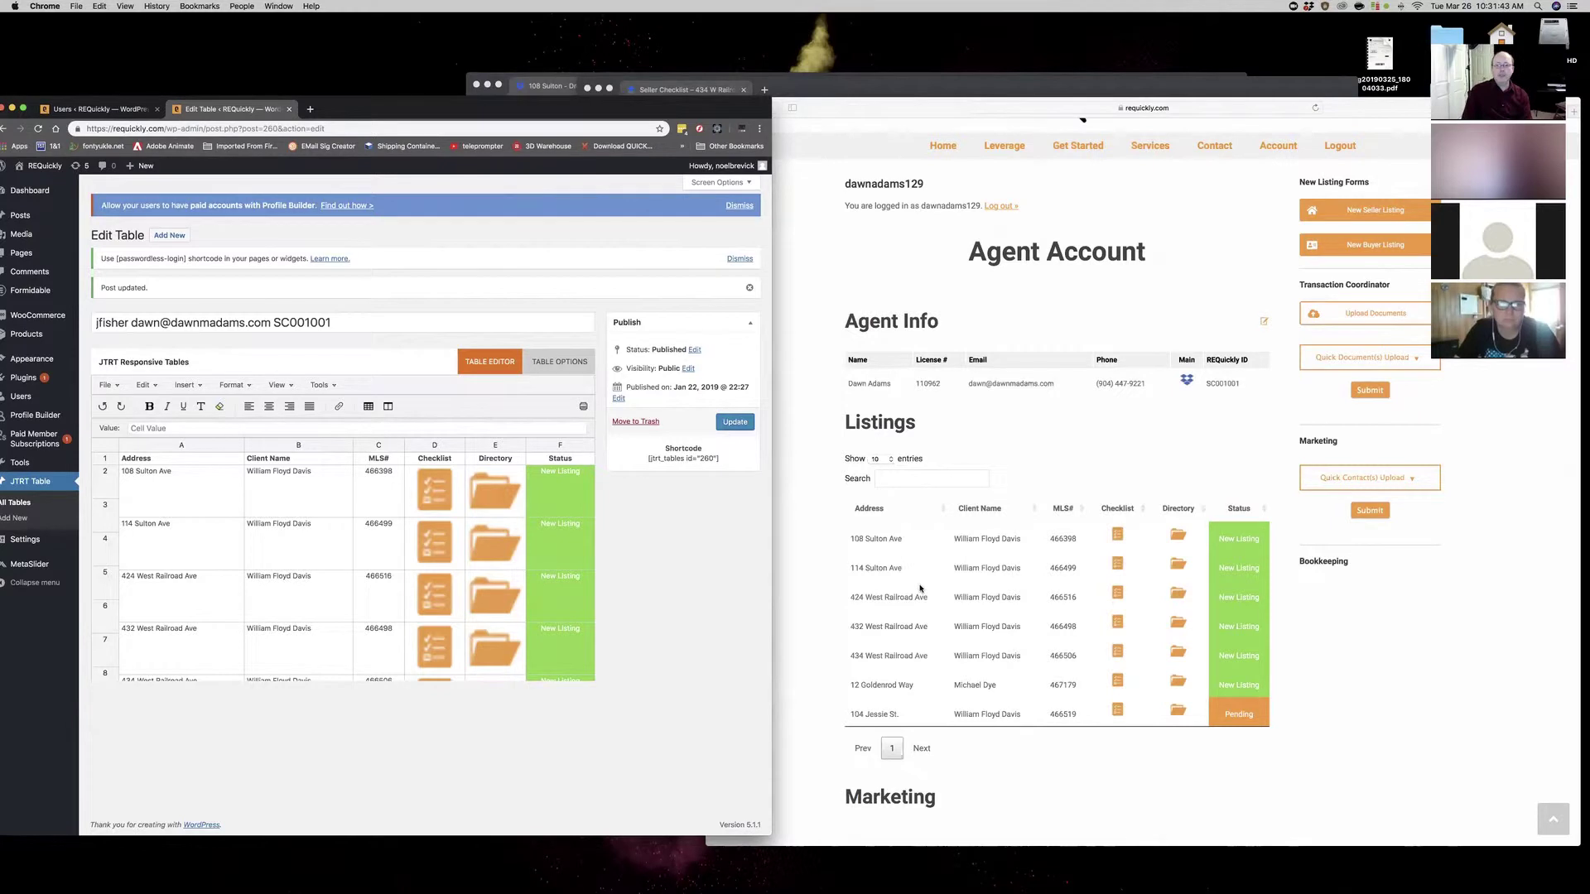
pyautogui.click(300, 471)
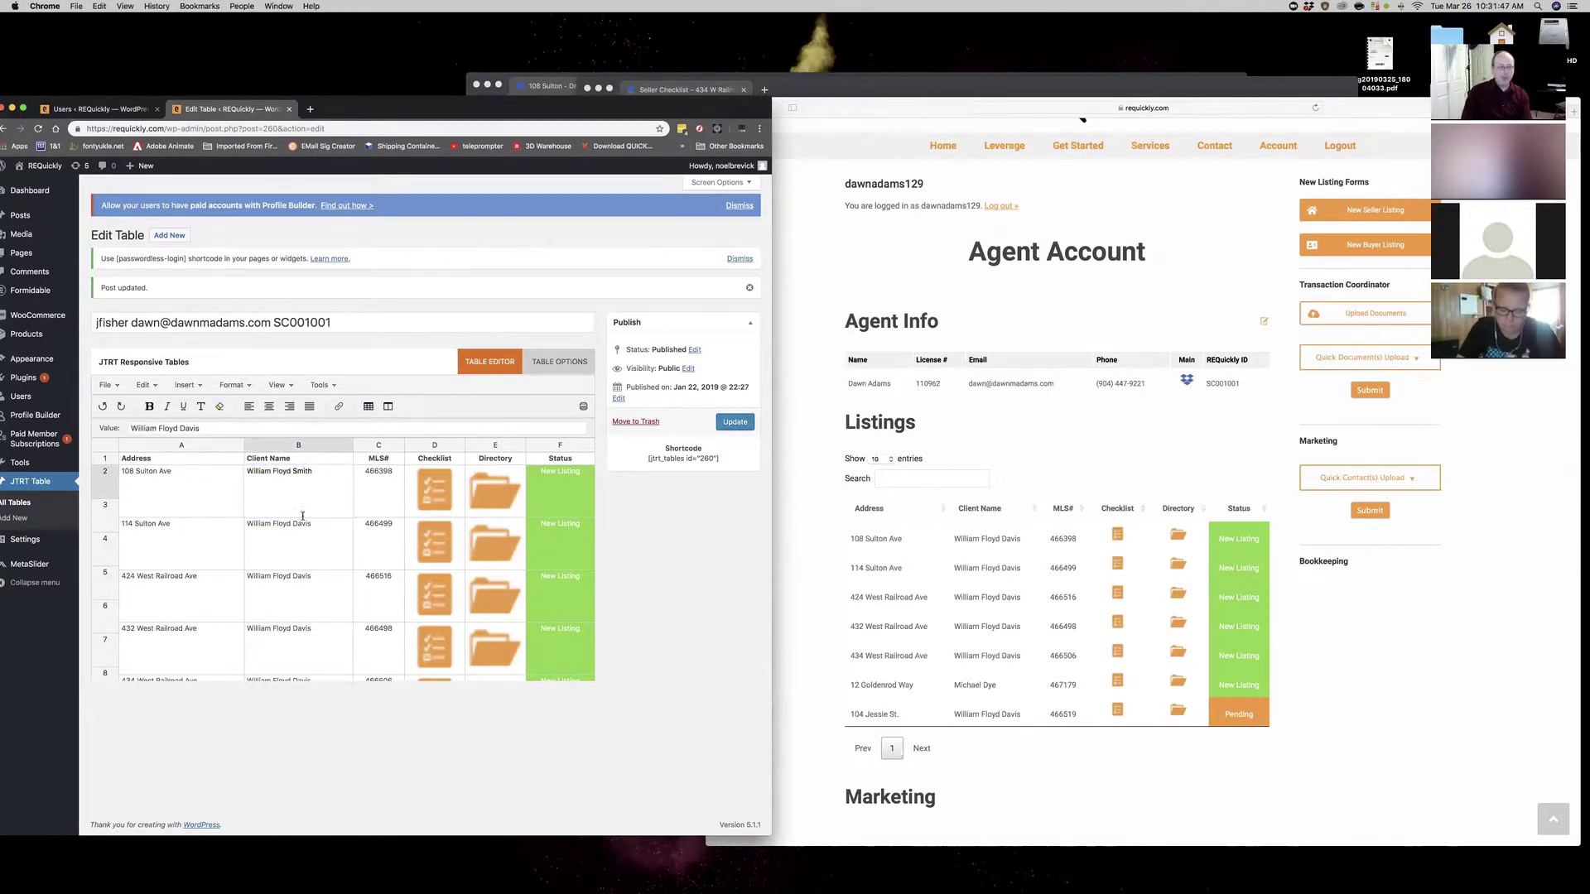
pyautogui.press('Return')
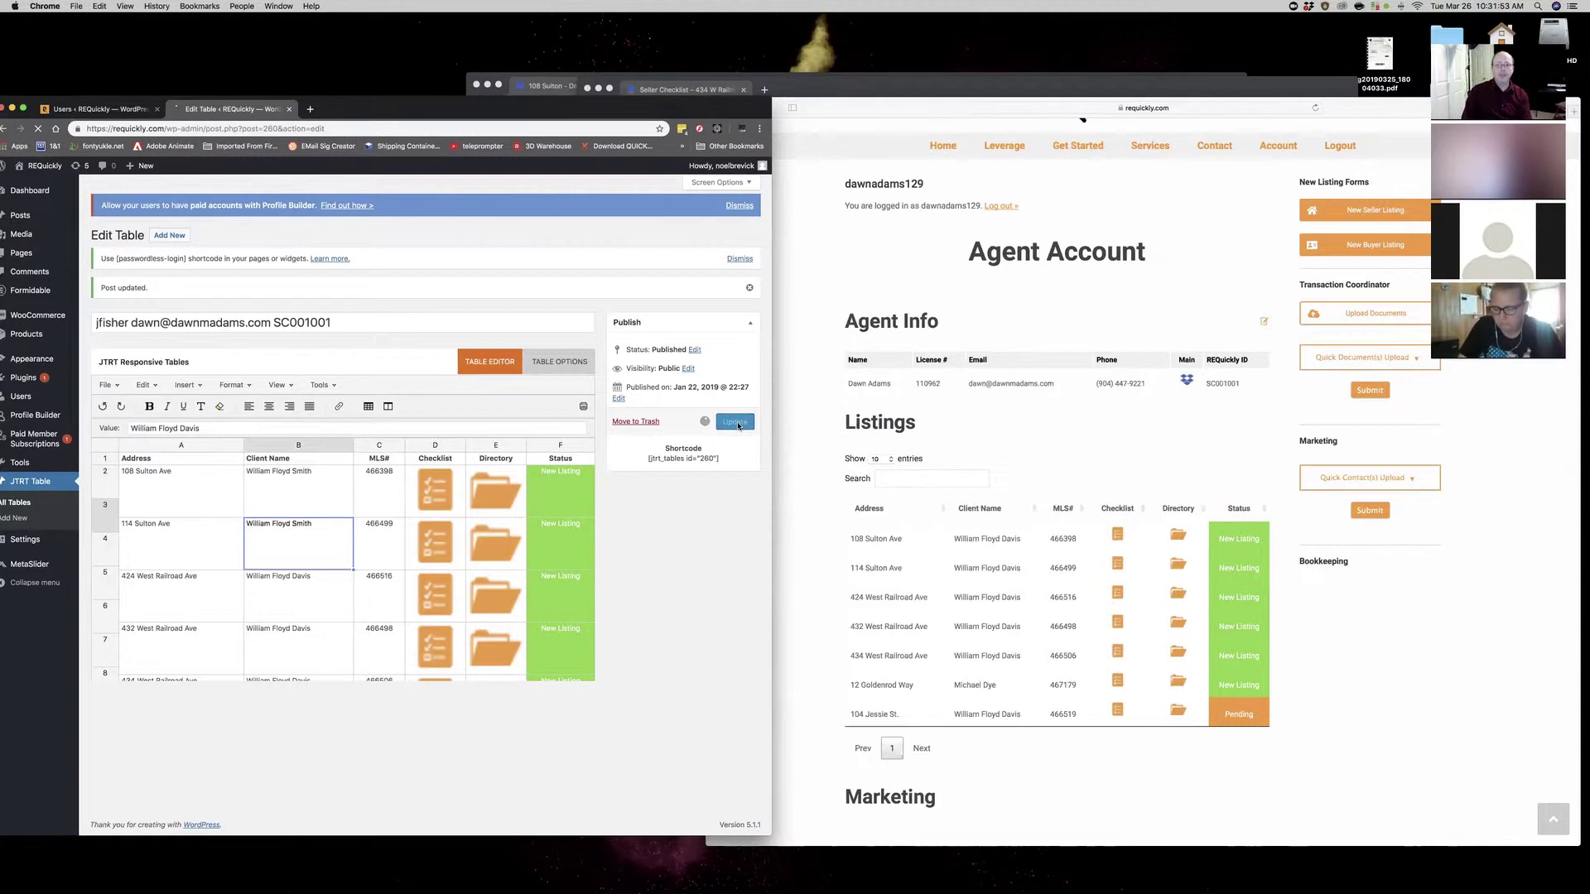
pyautogui.click(1316, 110)
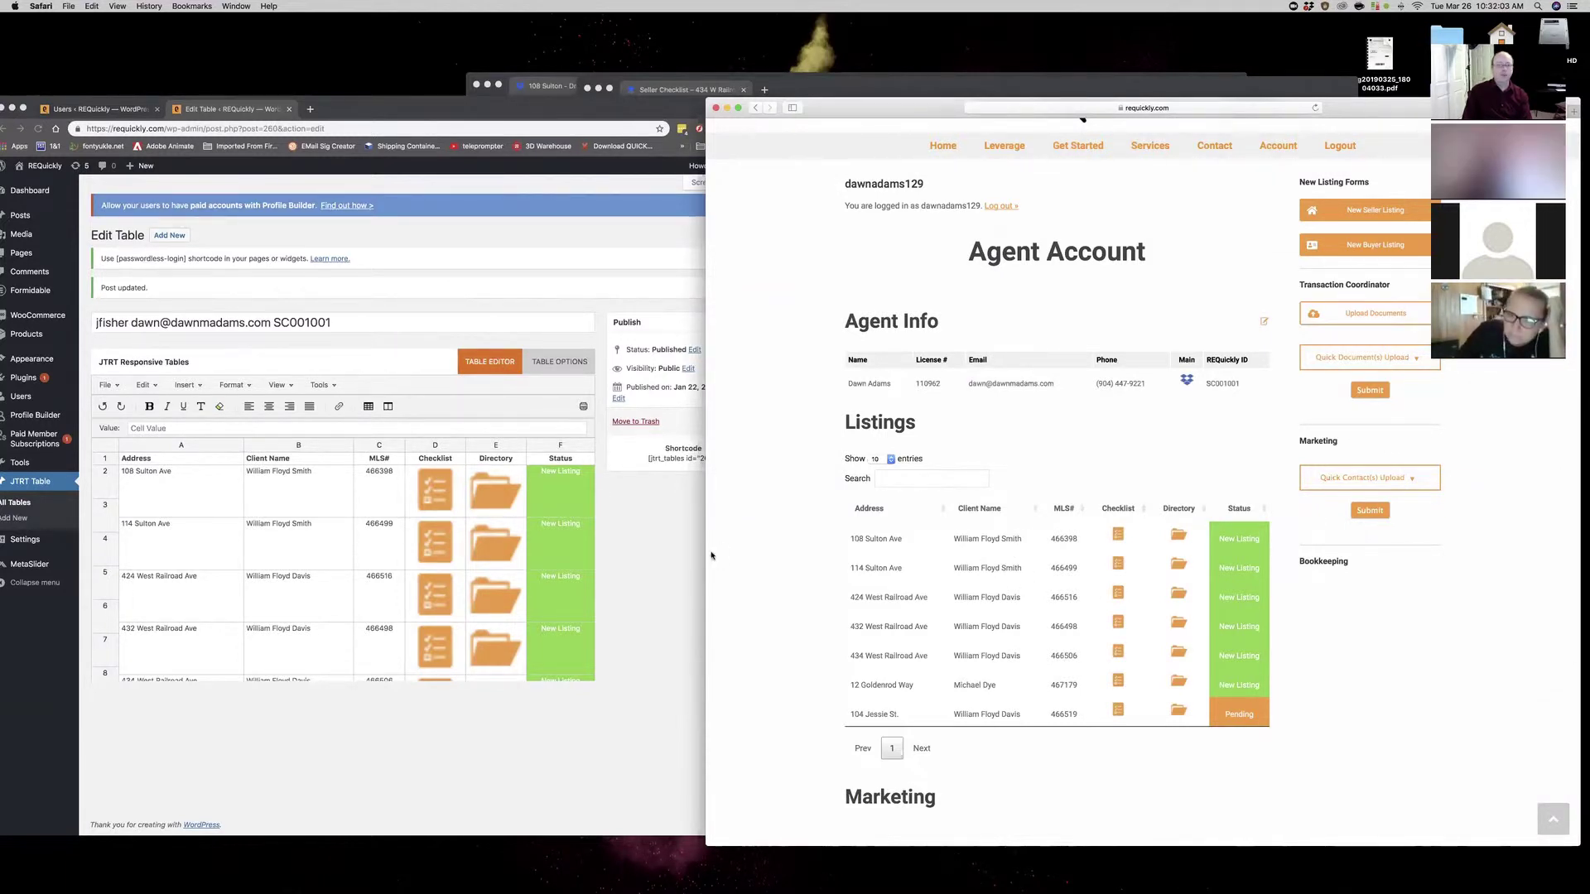
pyautogui.click(338, 563)
pyautogui.click(317, 602)
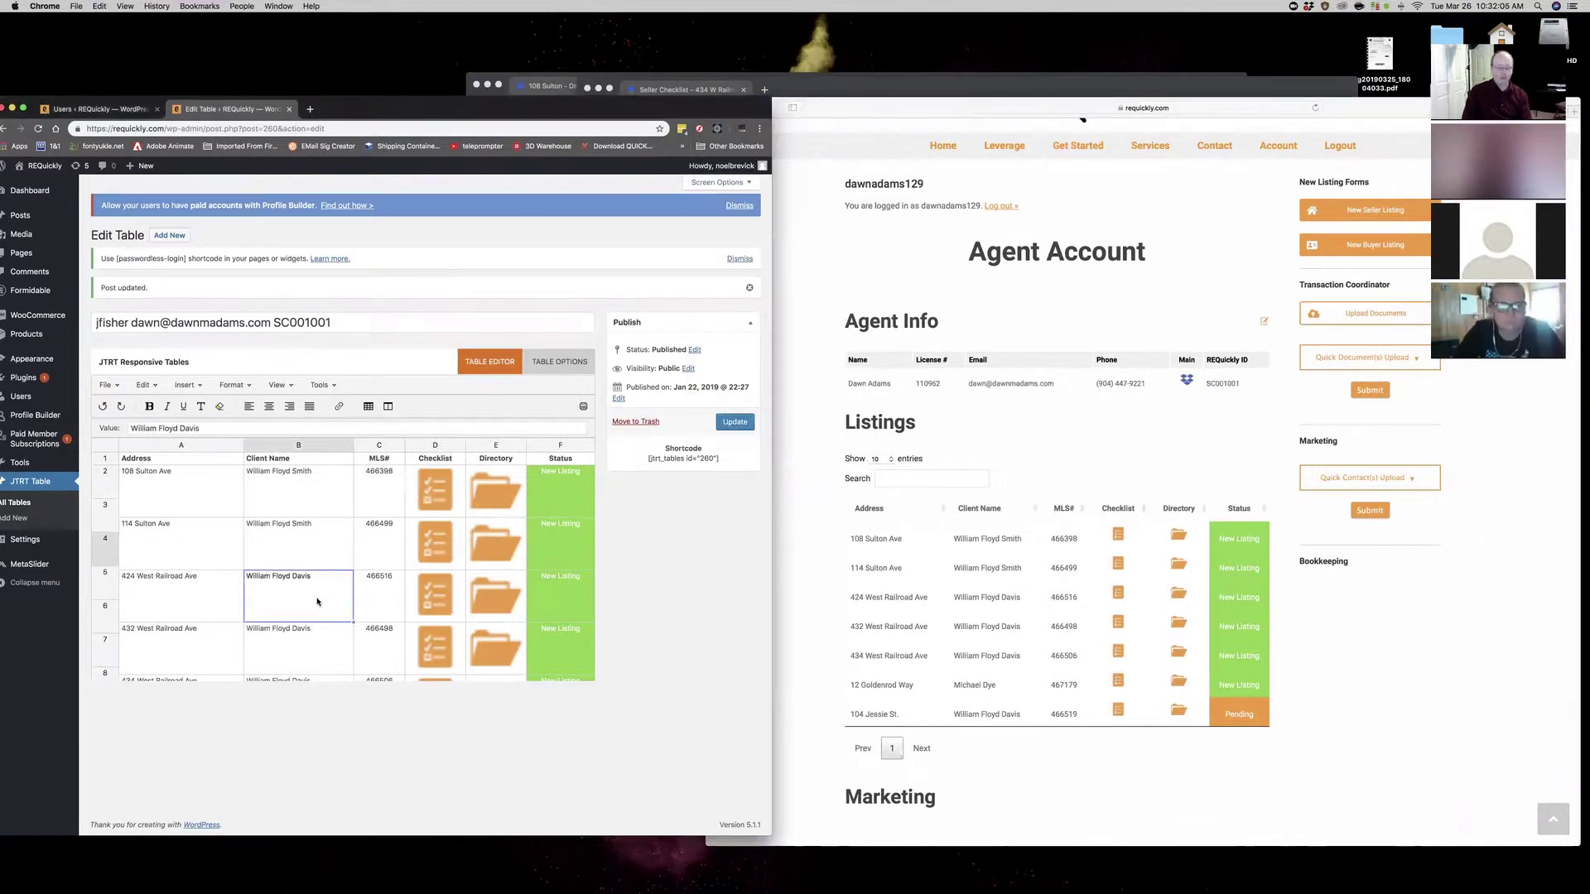
pyautogui.hotkey('ctrl', 'c')
pyautogui.click(319, 547)
pyautogui.hotkey('ctrl', 'v')
pyautogui.click(315, 493)
pyautogui.hotkey('ctrl', 'v')
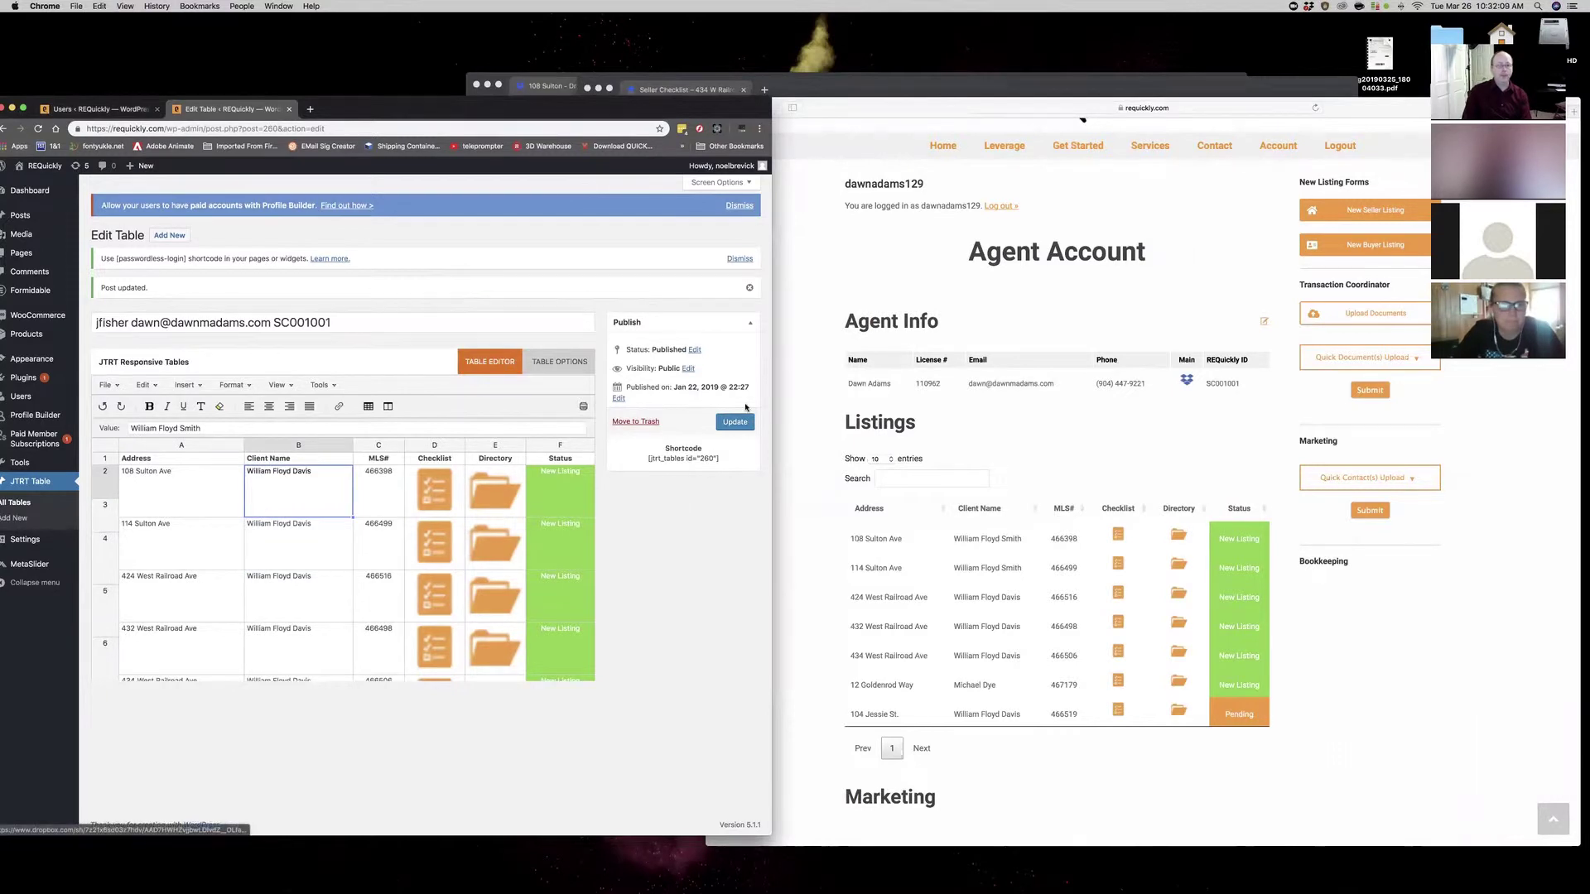
pyautogui.click(735, 422)
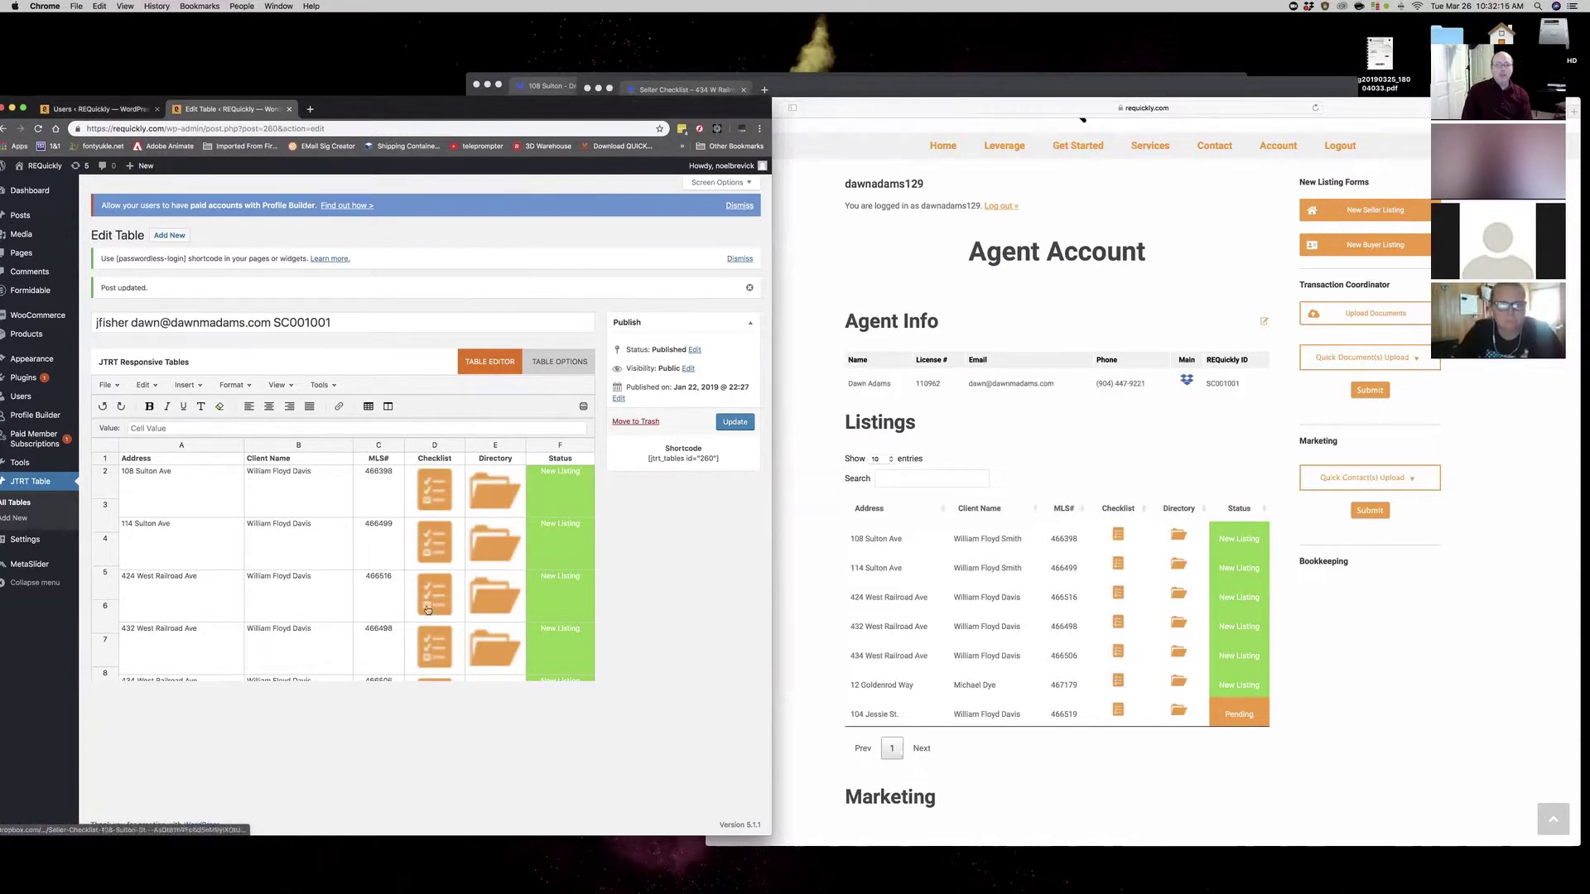
# Select the MLS# 466398 and 466498 cells in the MLS# column.
pyautogui.click(371, 495)
pyautogui.click(371, 652)
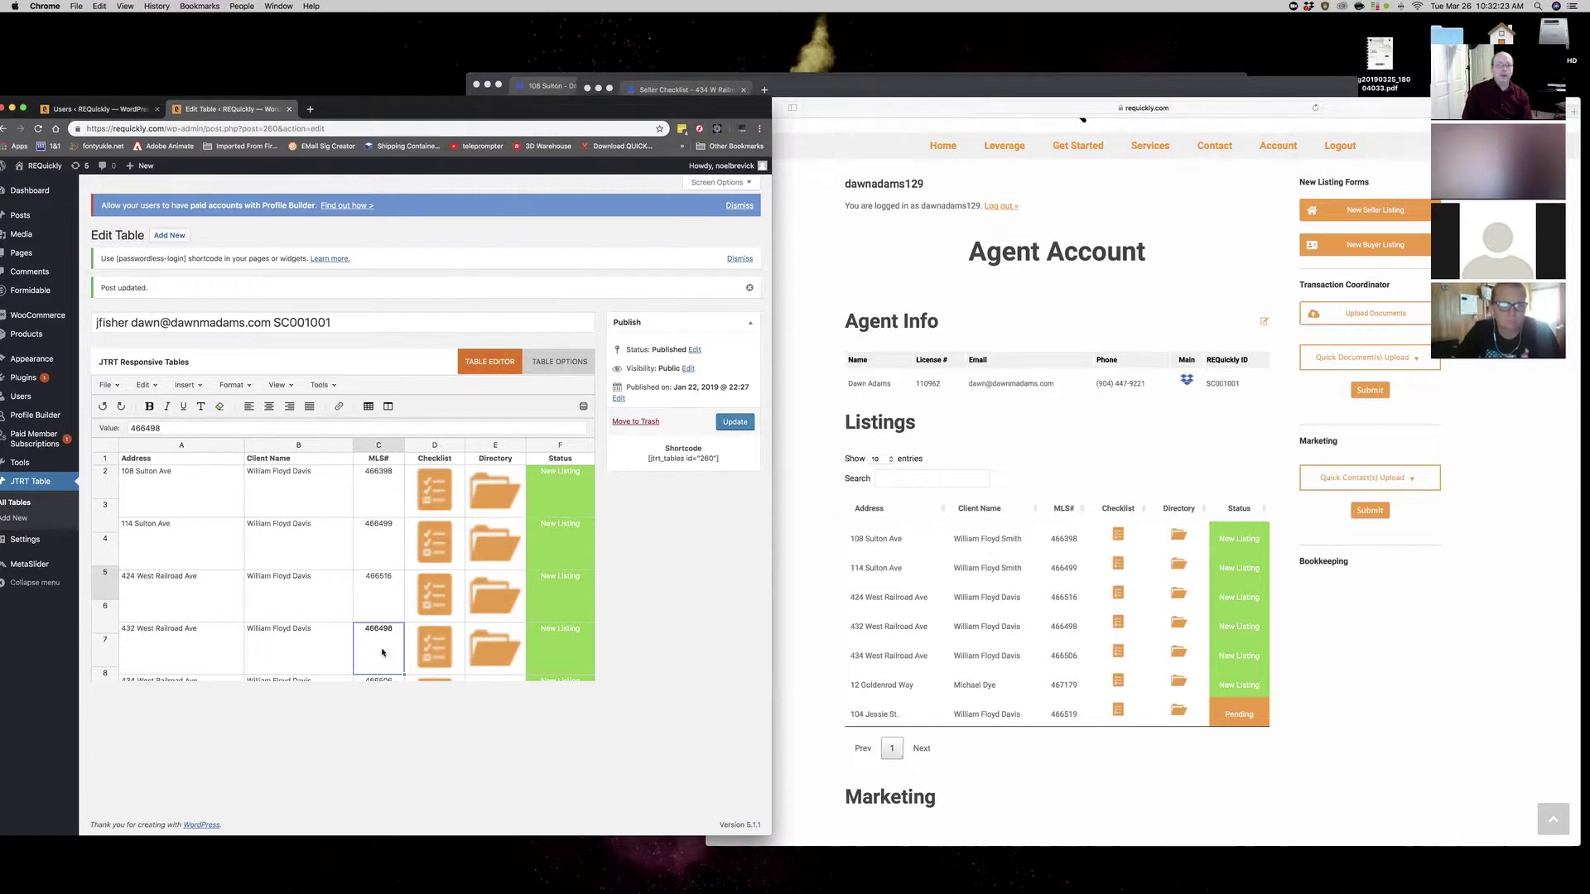
pyautogui.scroll(-3, 381, 646)
pyautogui.scroll(3, 382, 653)
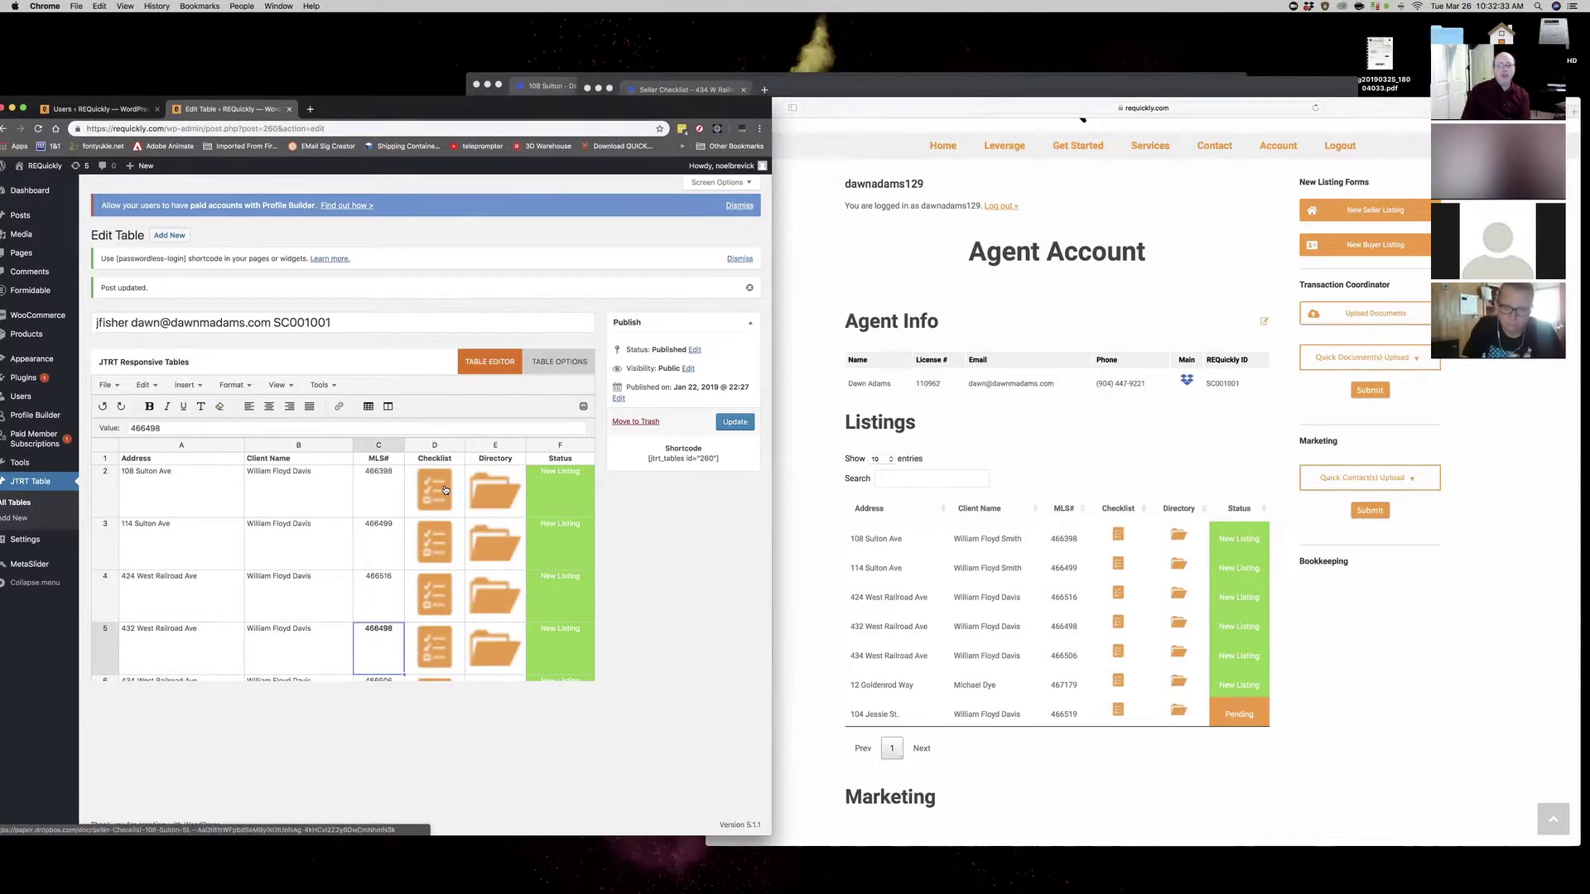
pyautogui.rightClick(444, 490)
pyautogui.click(191, 430)
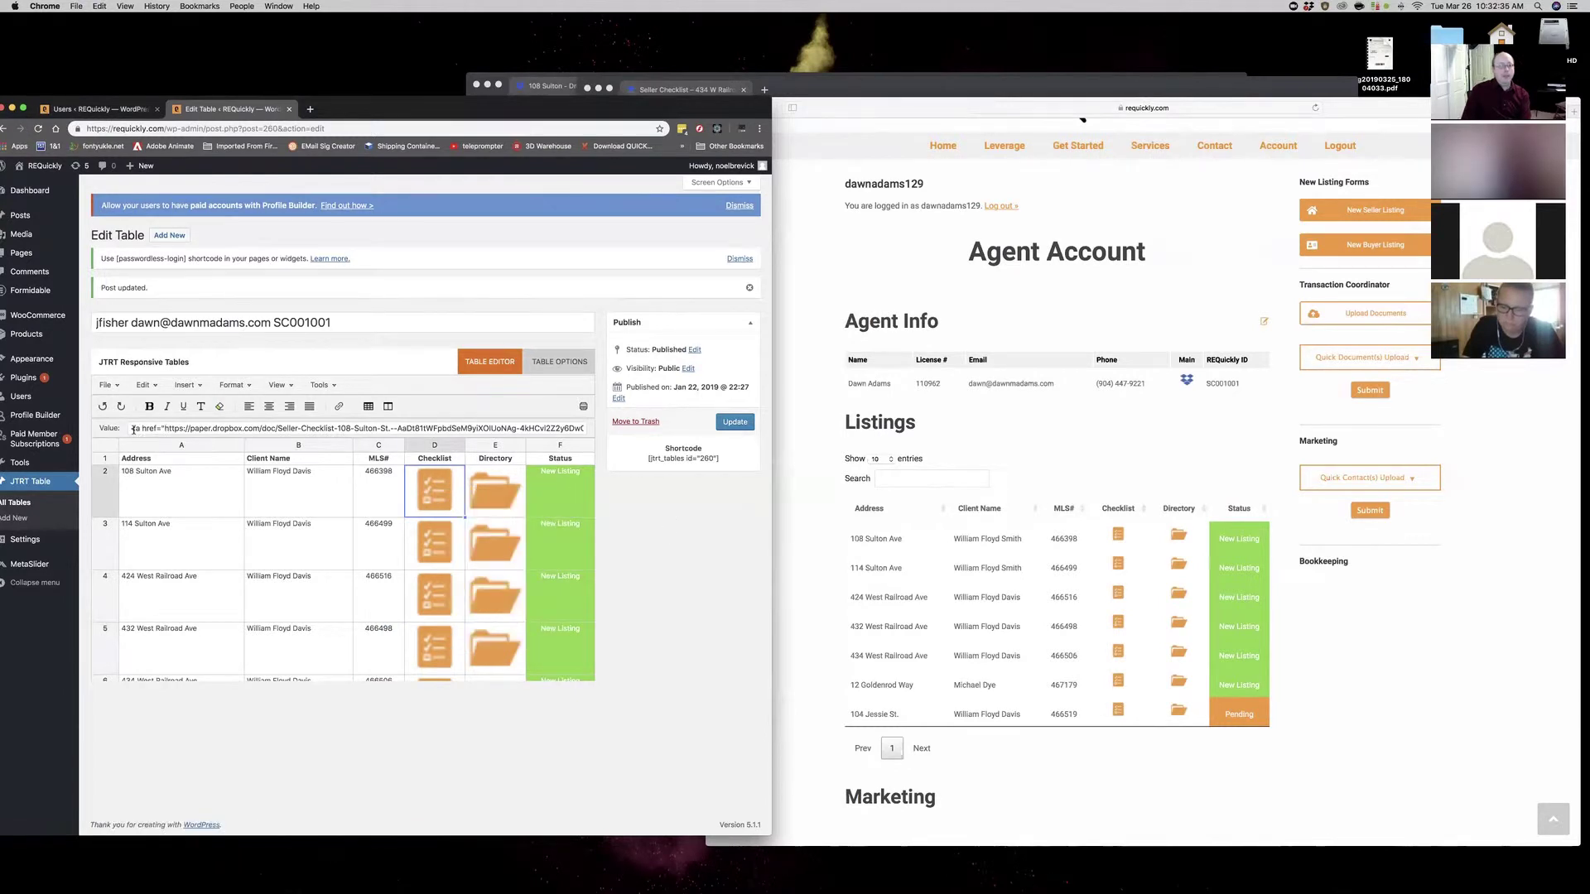
pyautogui.moveTo(138, 430); pyautogui.dragTo(579, 428)
pyautogui.click(245, 424)
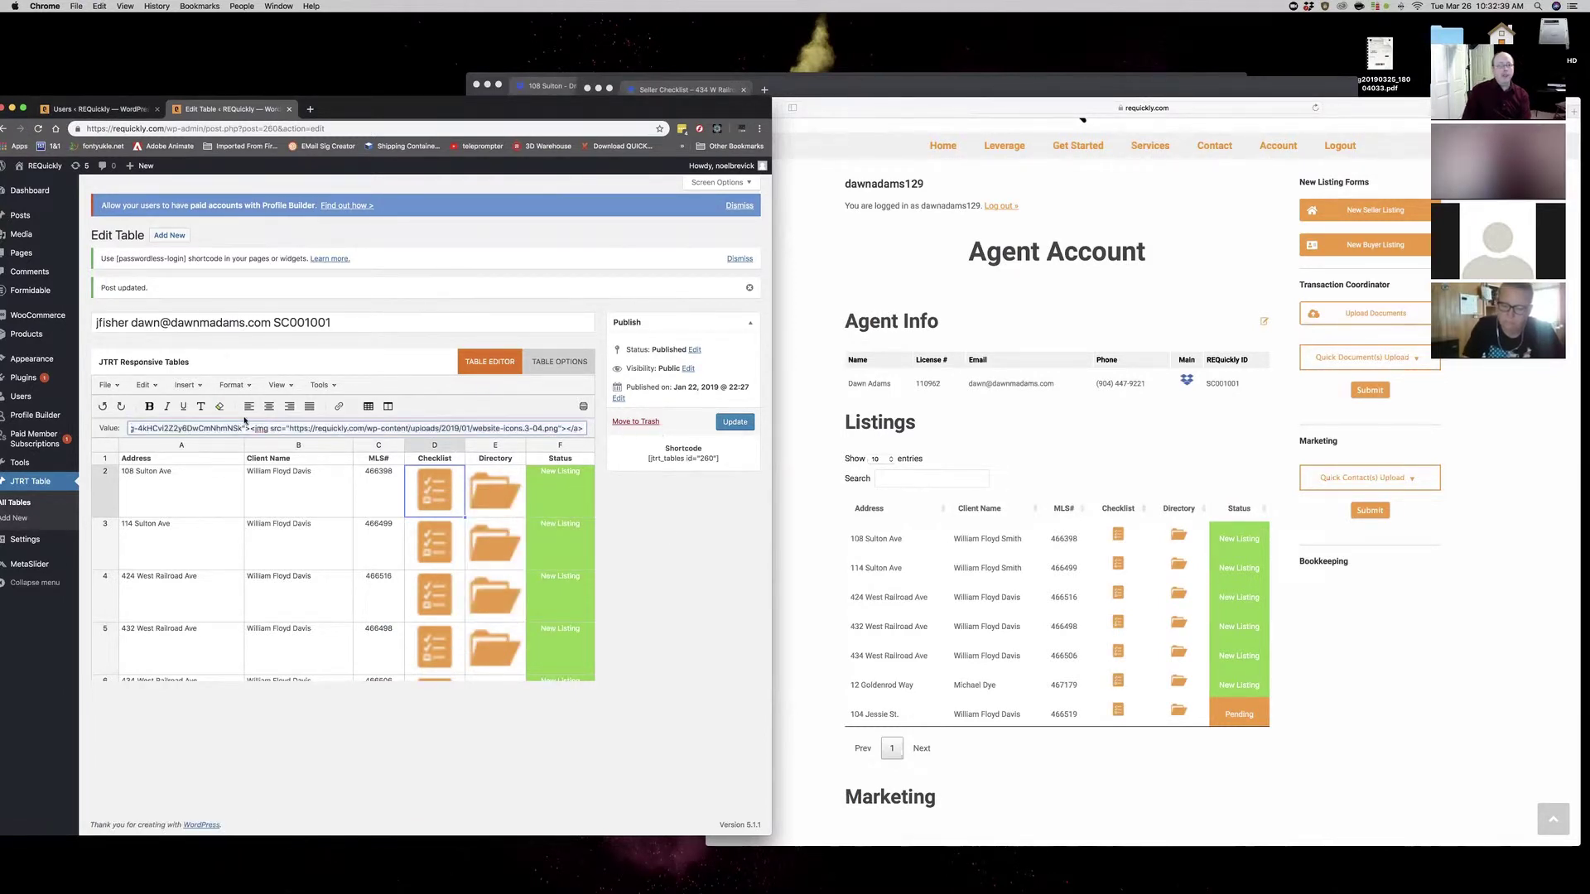
pyautogui.moveTo(245, 424); pyautogui.dragTo(130, 428)
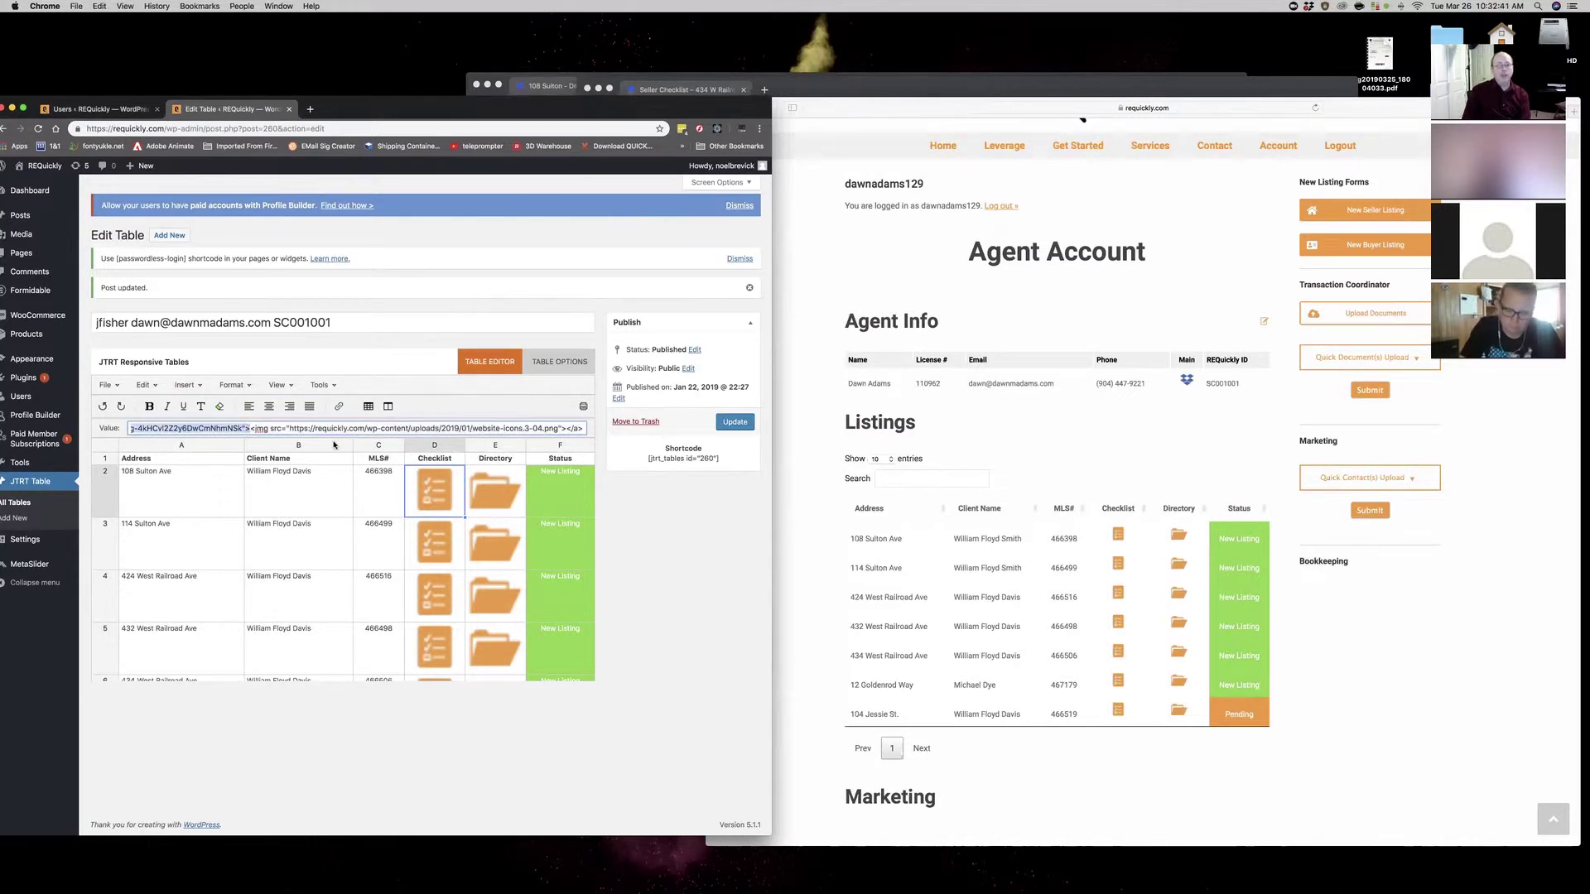
pyautogui.tripleClick(283, 430)
pyautogui.moveTo(163, 430); pyautogui.dragTo(279, 429)
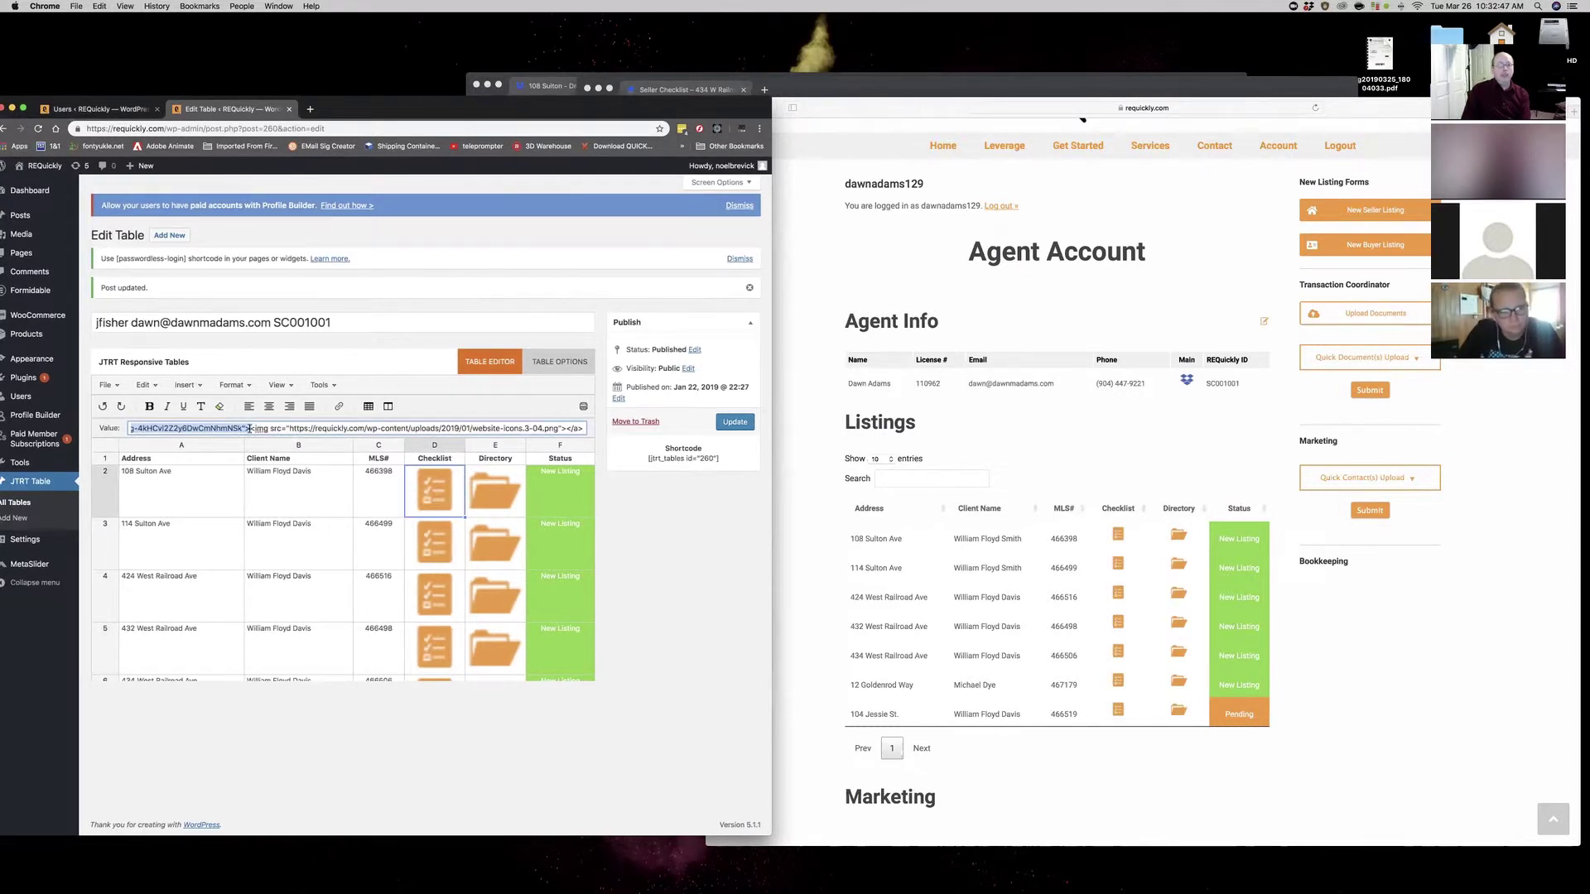
pyautogui.click(251, 429)
pyautogui.keyDown('shift'); pyautogui.click(575, 430); pyautogui.keyUp('shift')
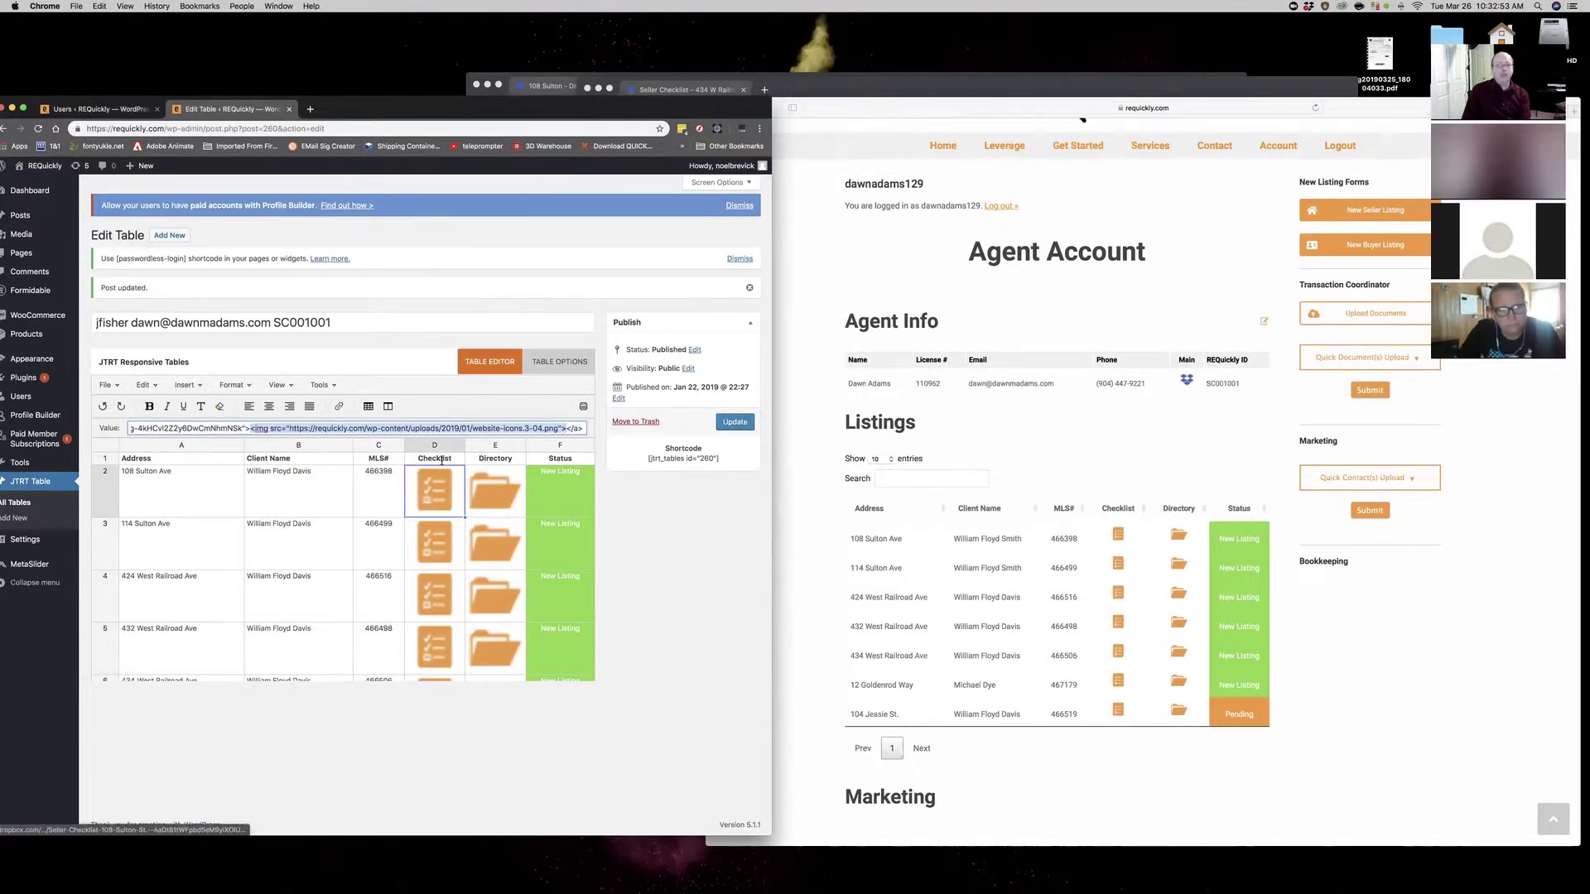
pyautogui.press('Up')
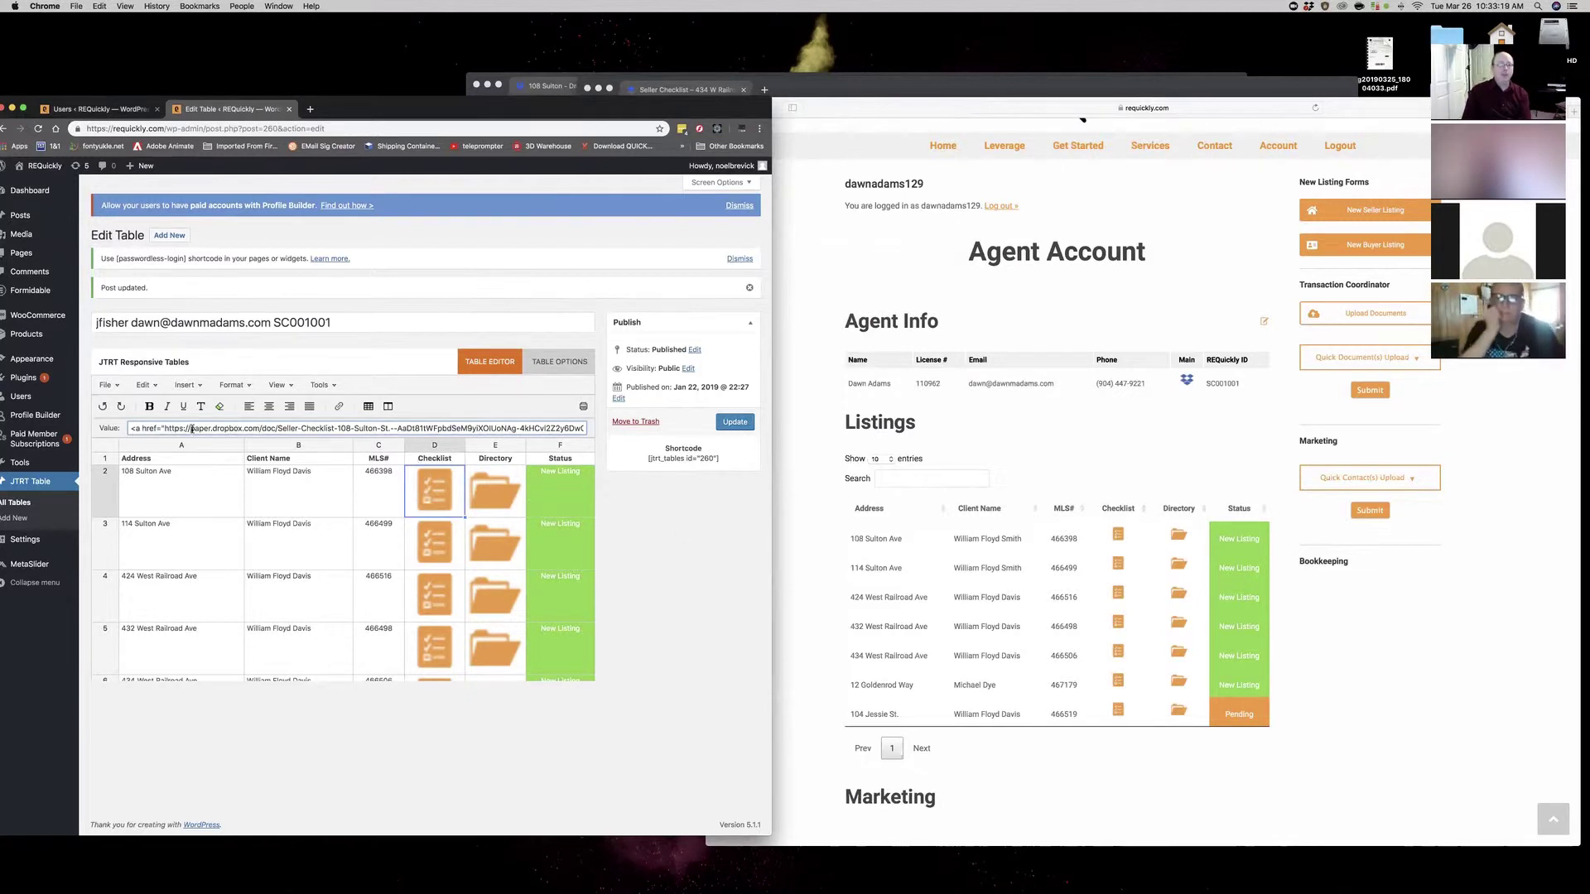
pyautogui.moveTo(165, 428); pyautogui.dragTo(520, 428)
pyautogui.press('BackSpace')
# Save the emptied link, paste the new URL into D2's href, and update the table.
pyautogui.click(734, 423)
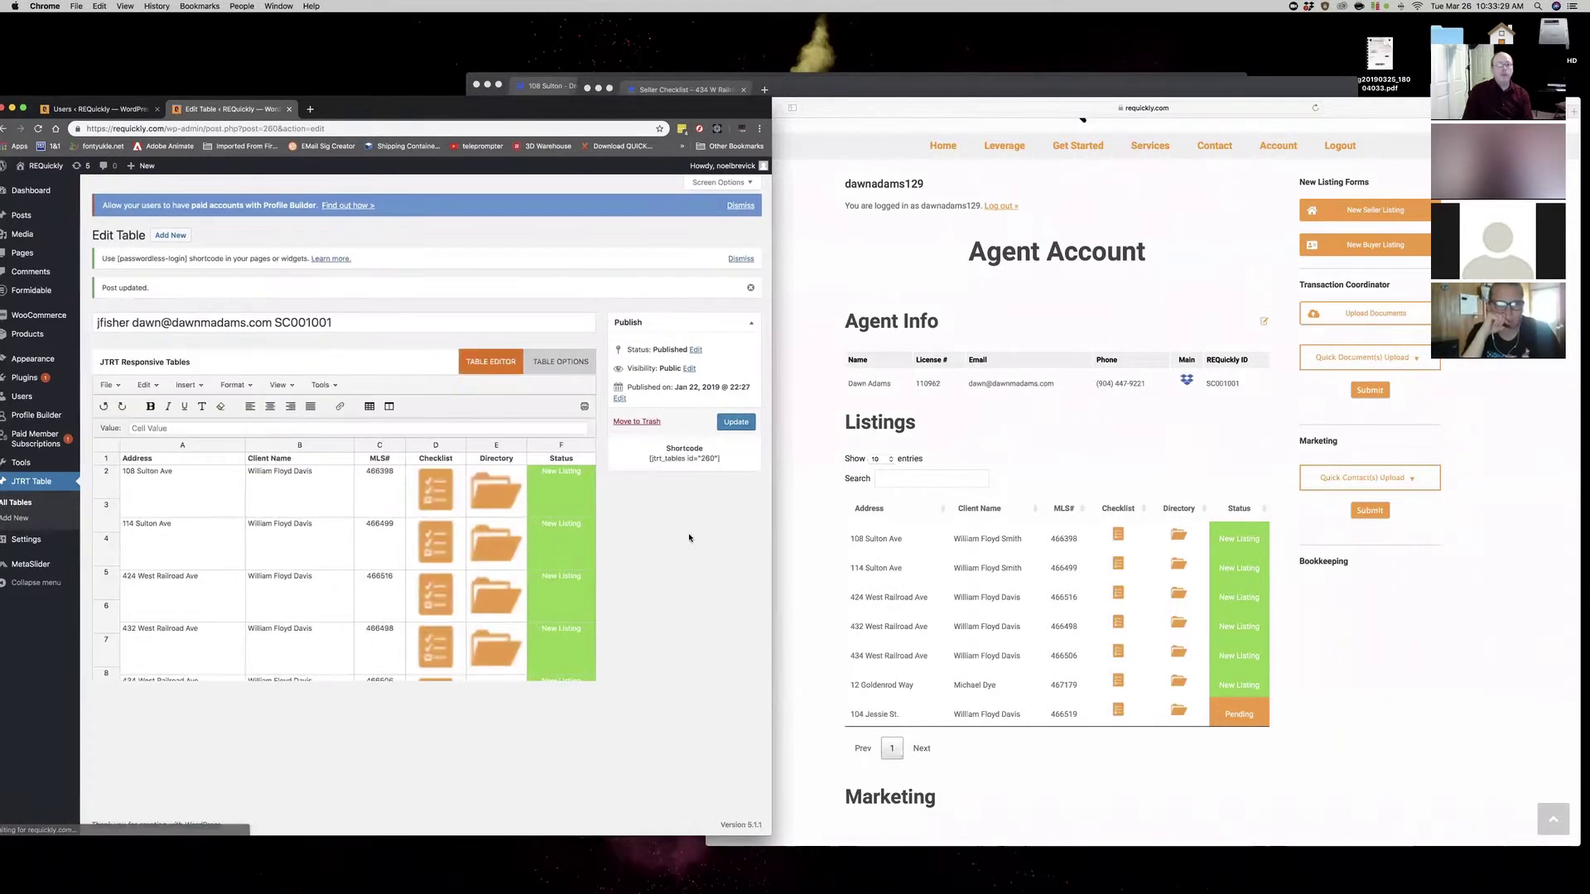
pyautogui.rightClick(440, 489)
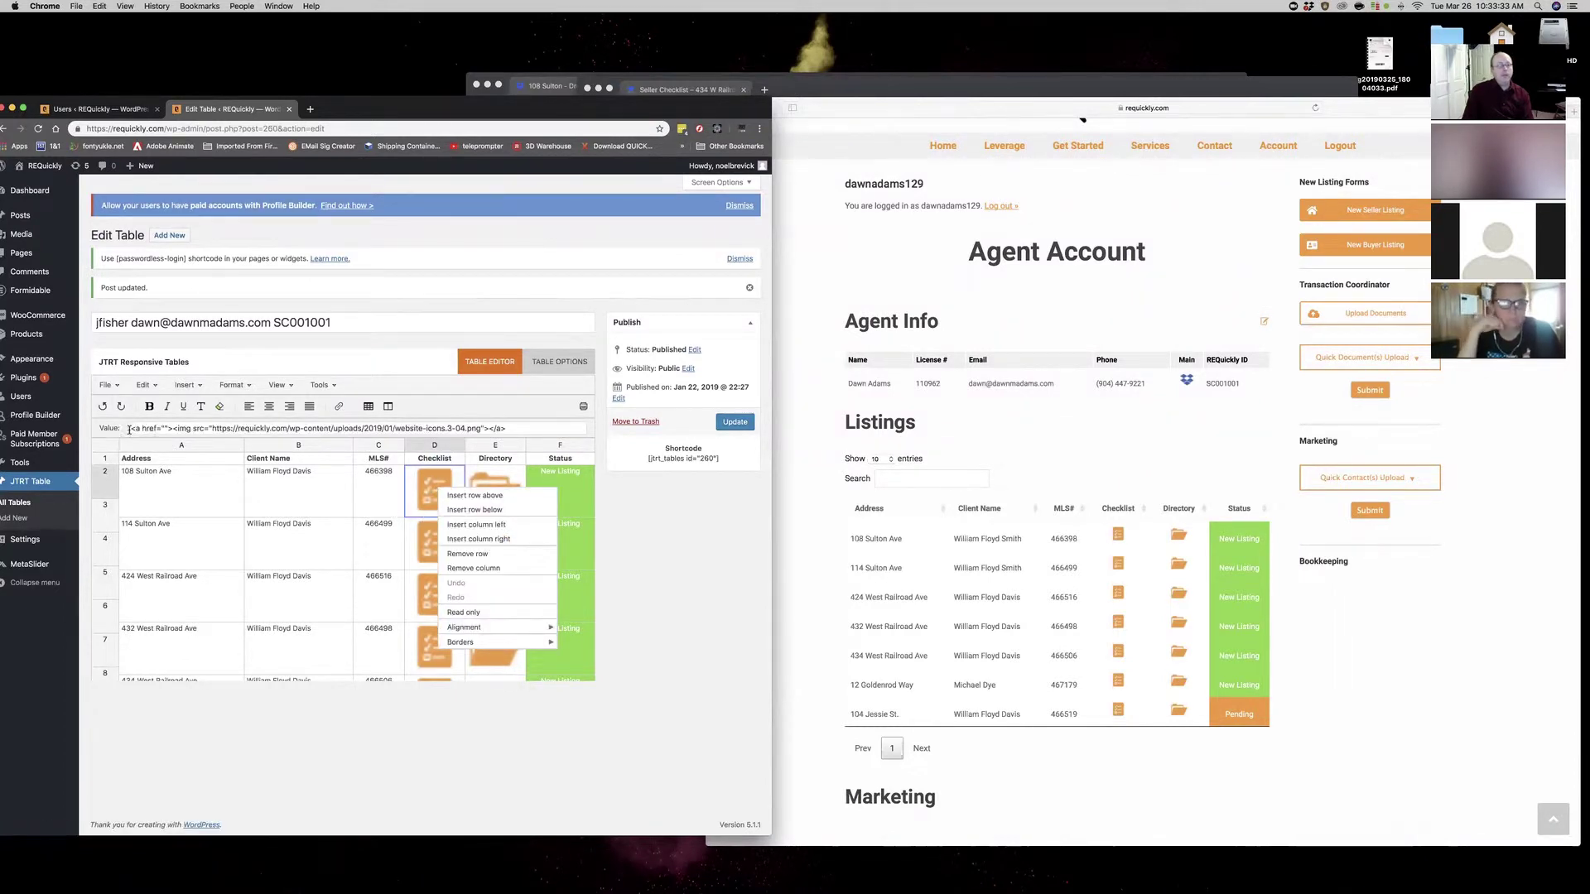
pyautogui.click(165, 427)
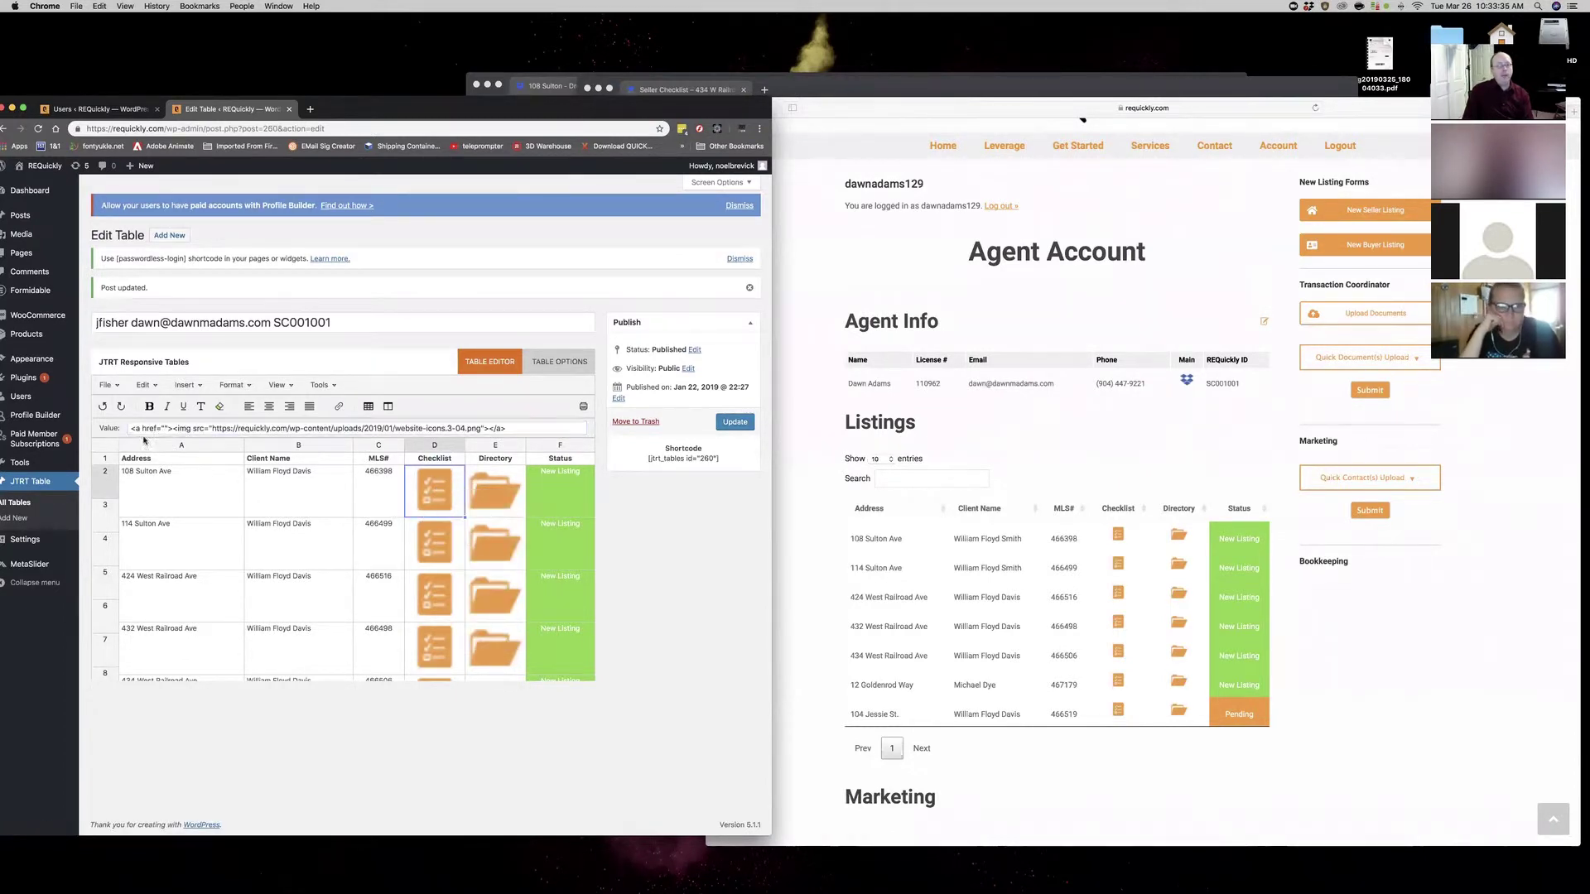
pyautogui.click(163, 428)
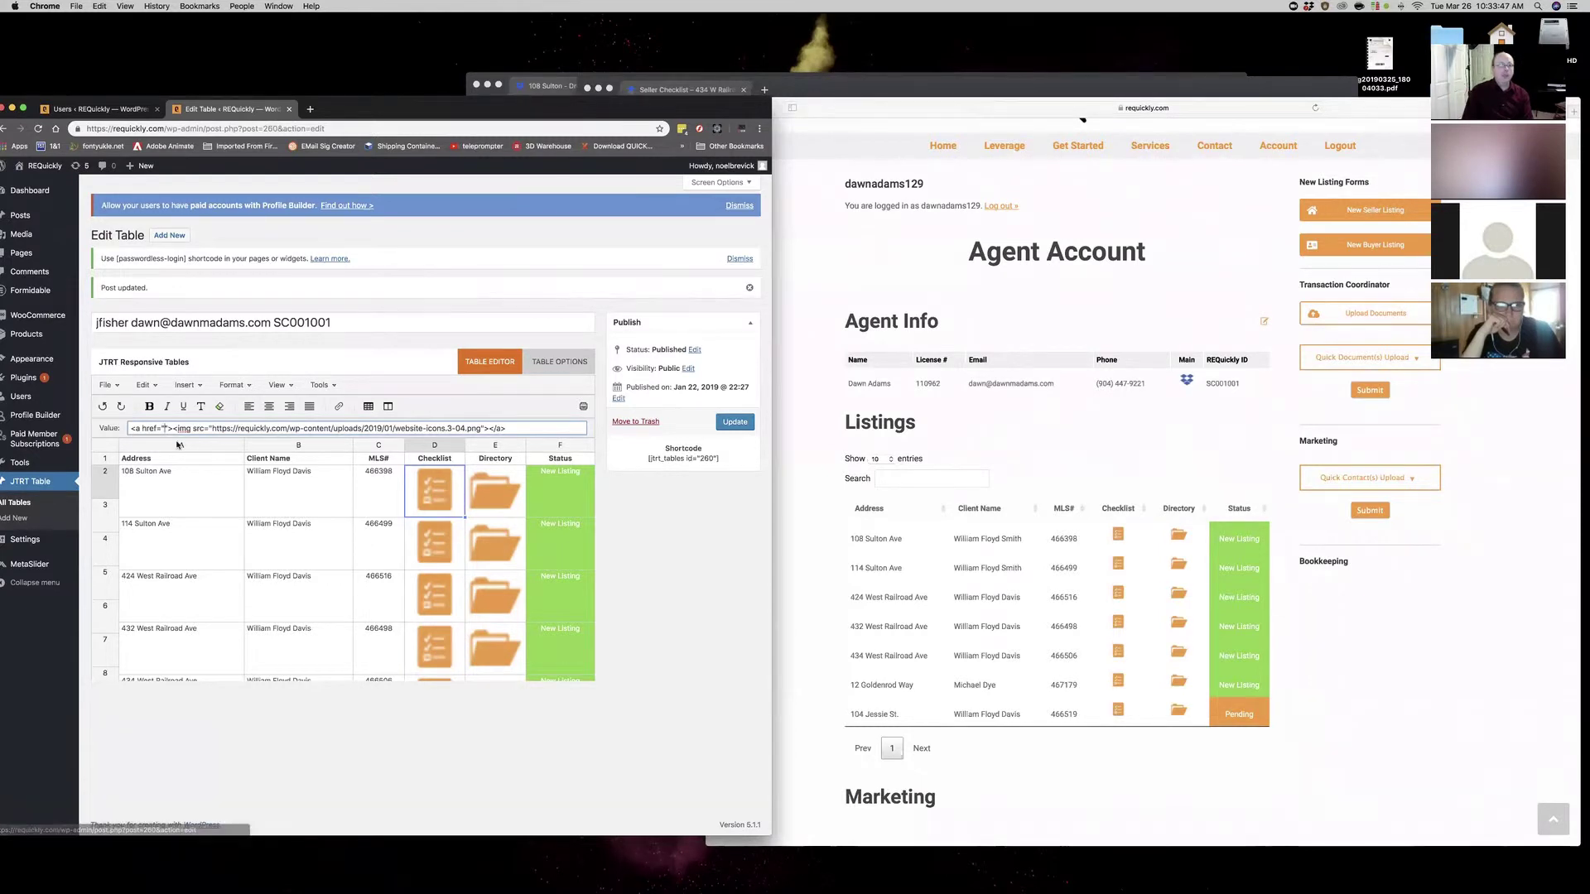
pyautogui.click(872, 464)
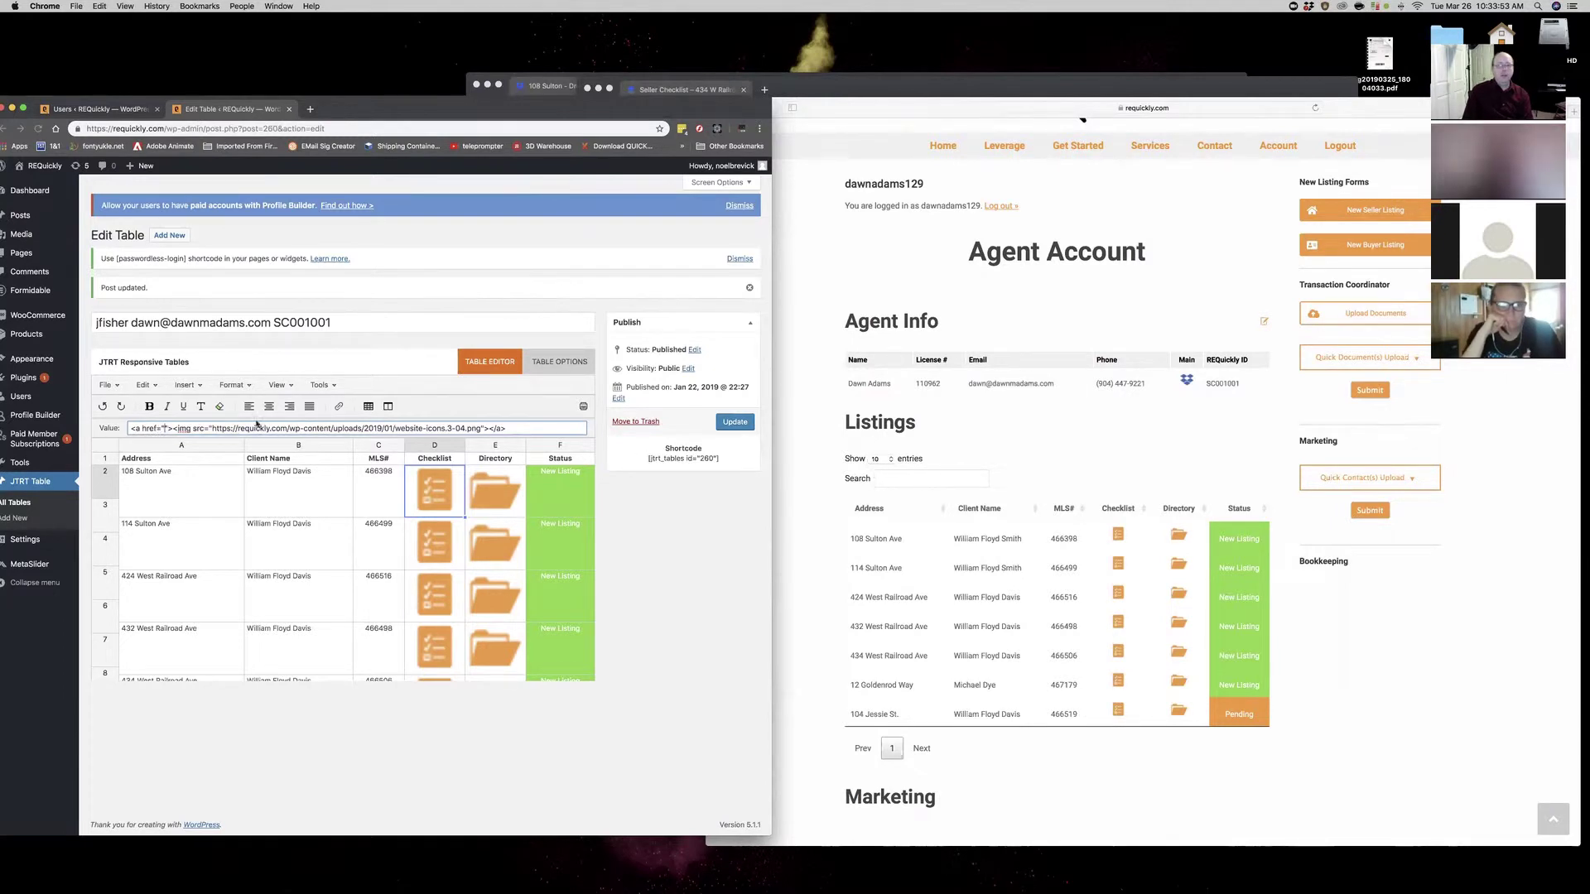
pyautogui.click(164, 428)
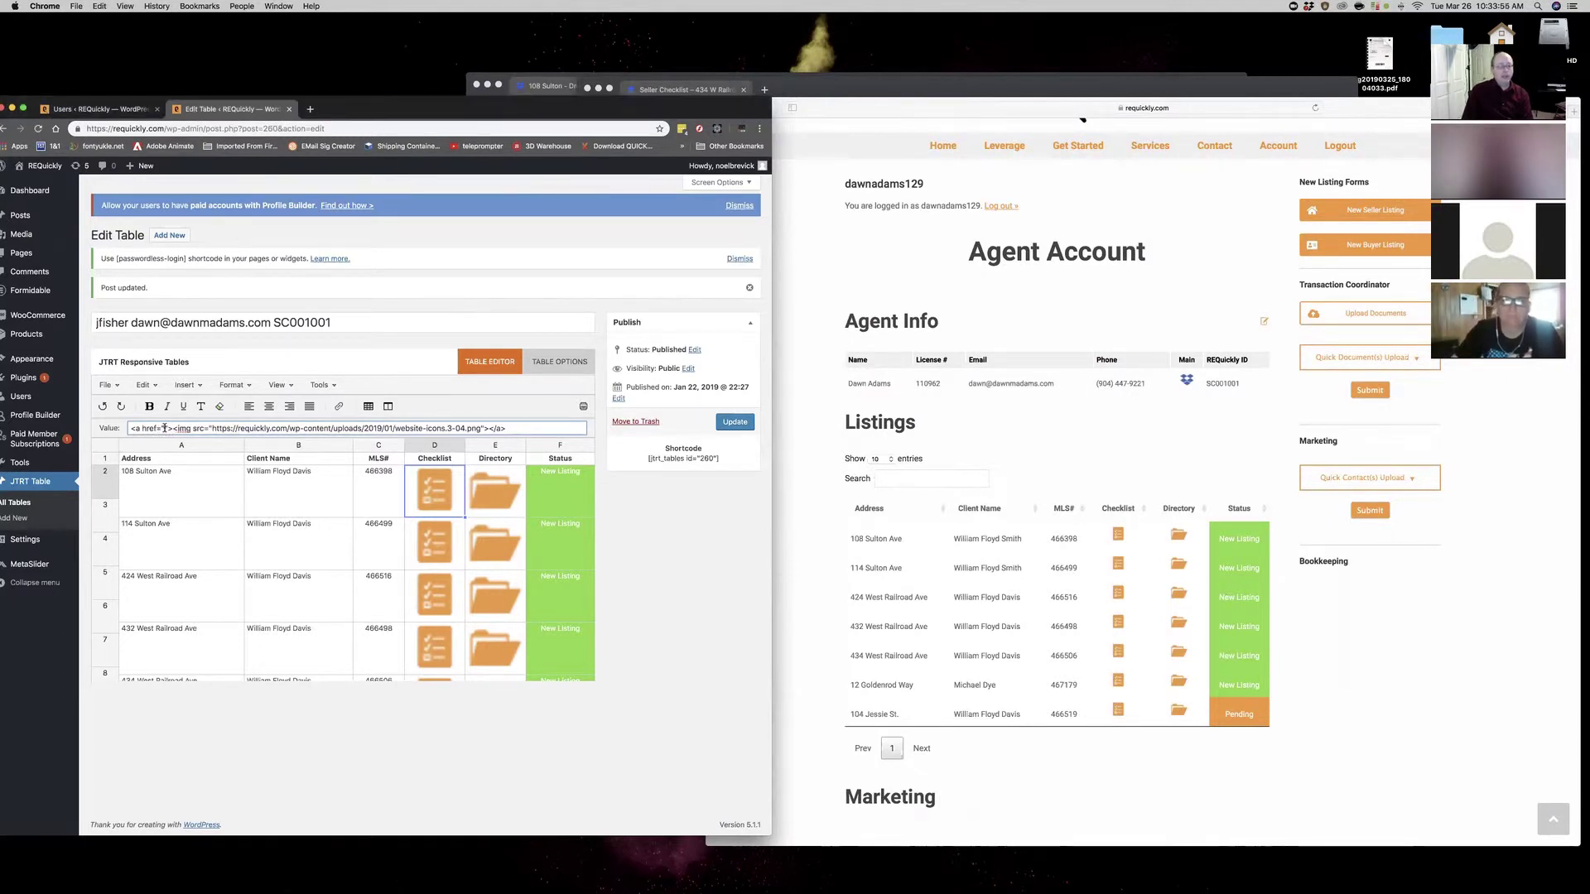
pyautogui.press('super+v')
pyautogui.click(735, 422)
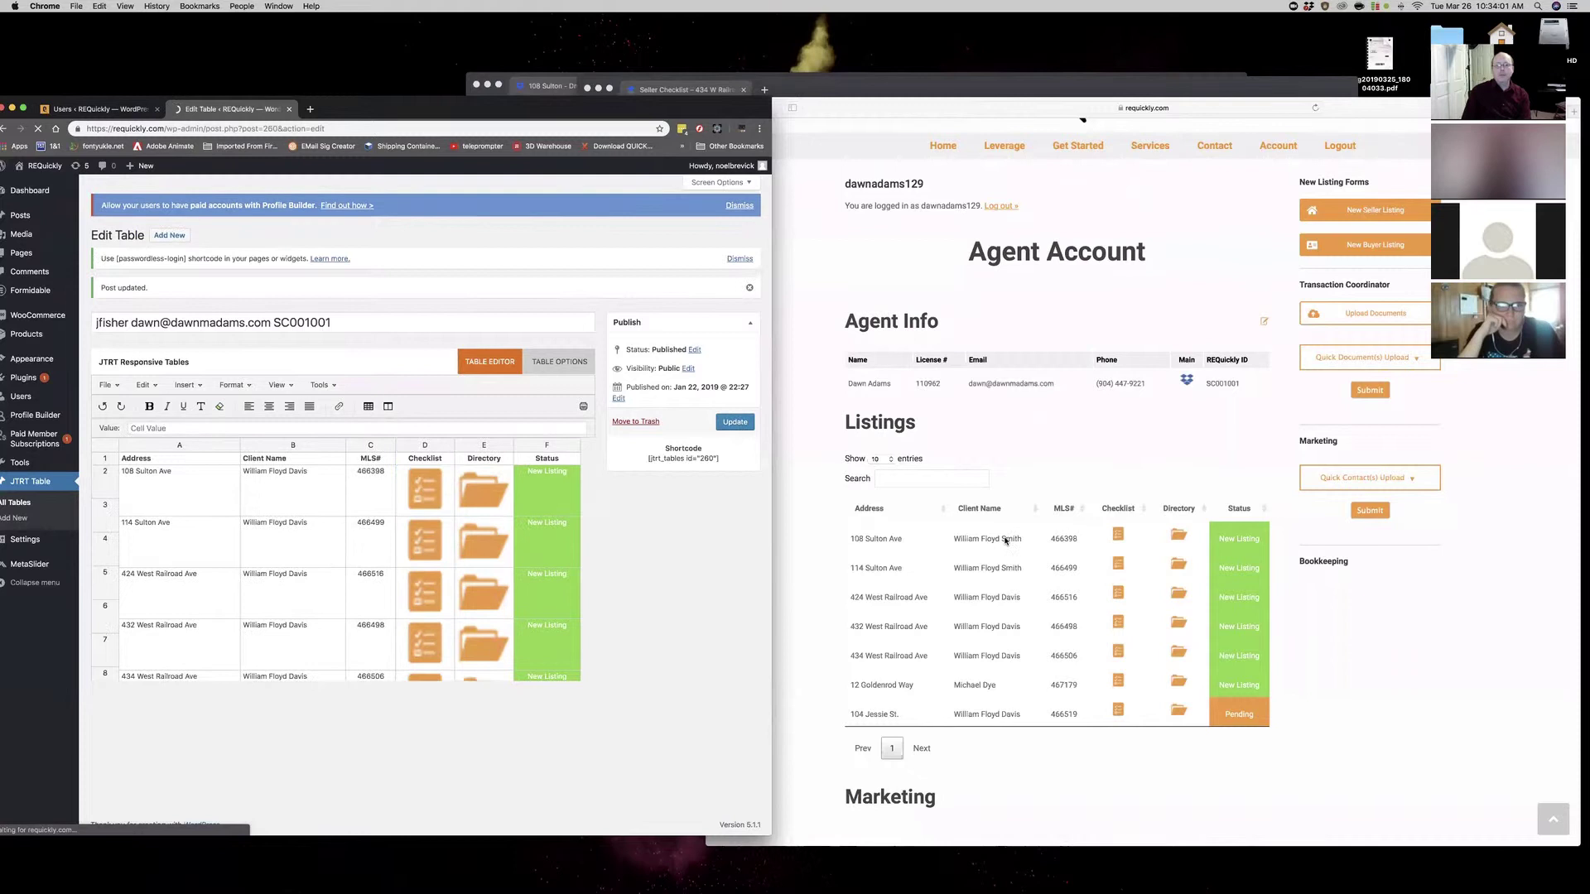
pyautogui.click(1212, 554)
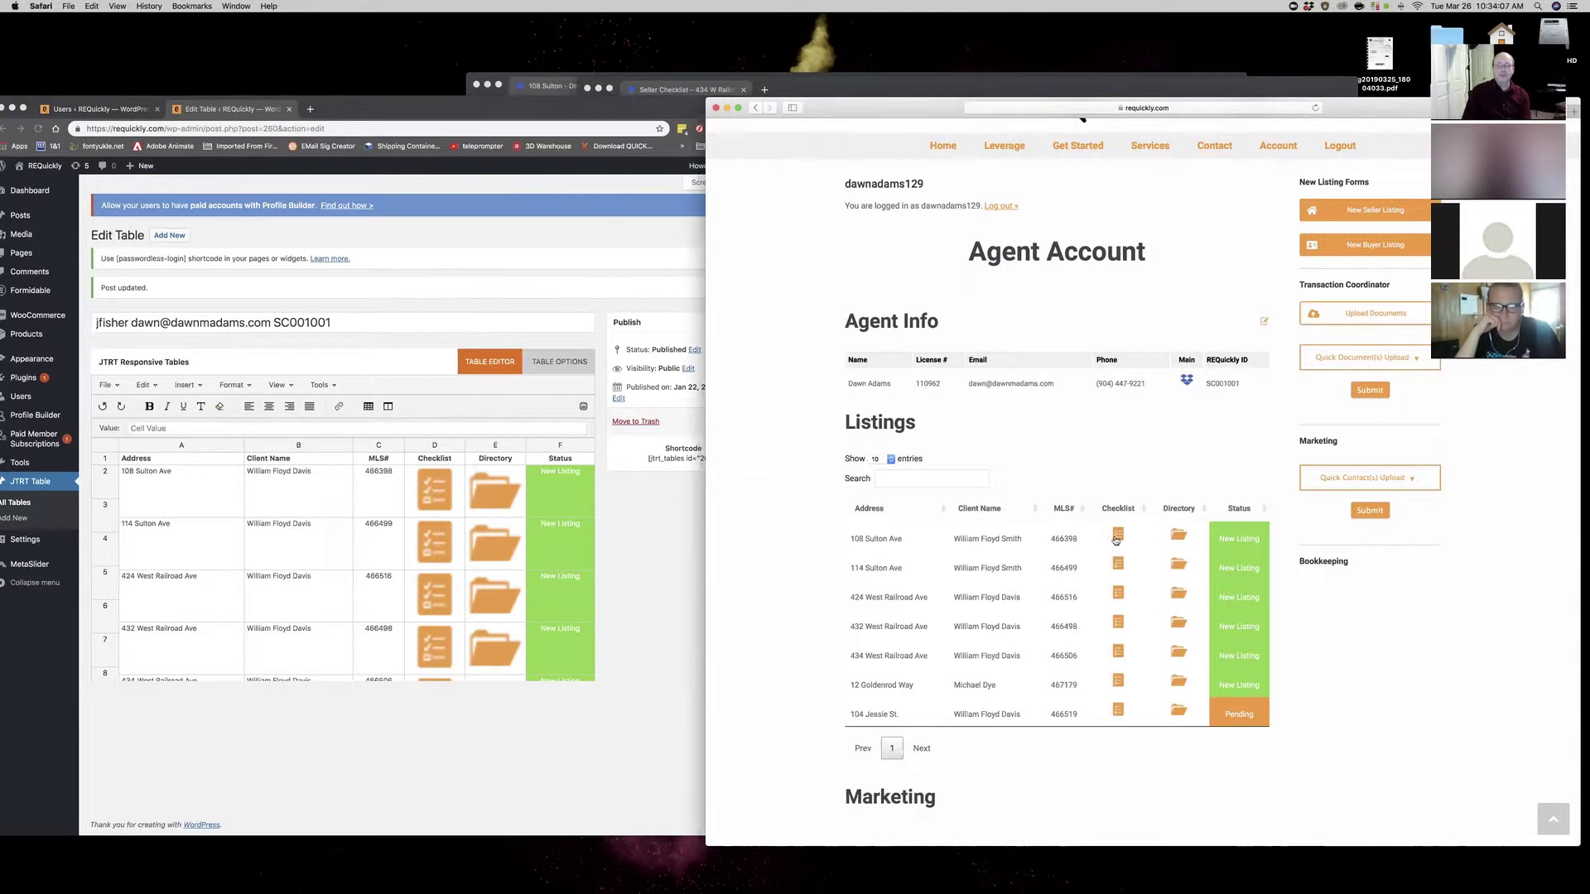
pyautogui.click(645, 521)
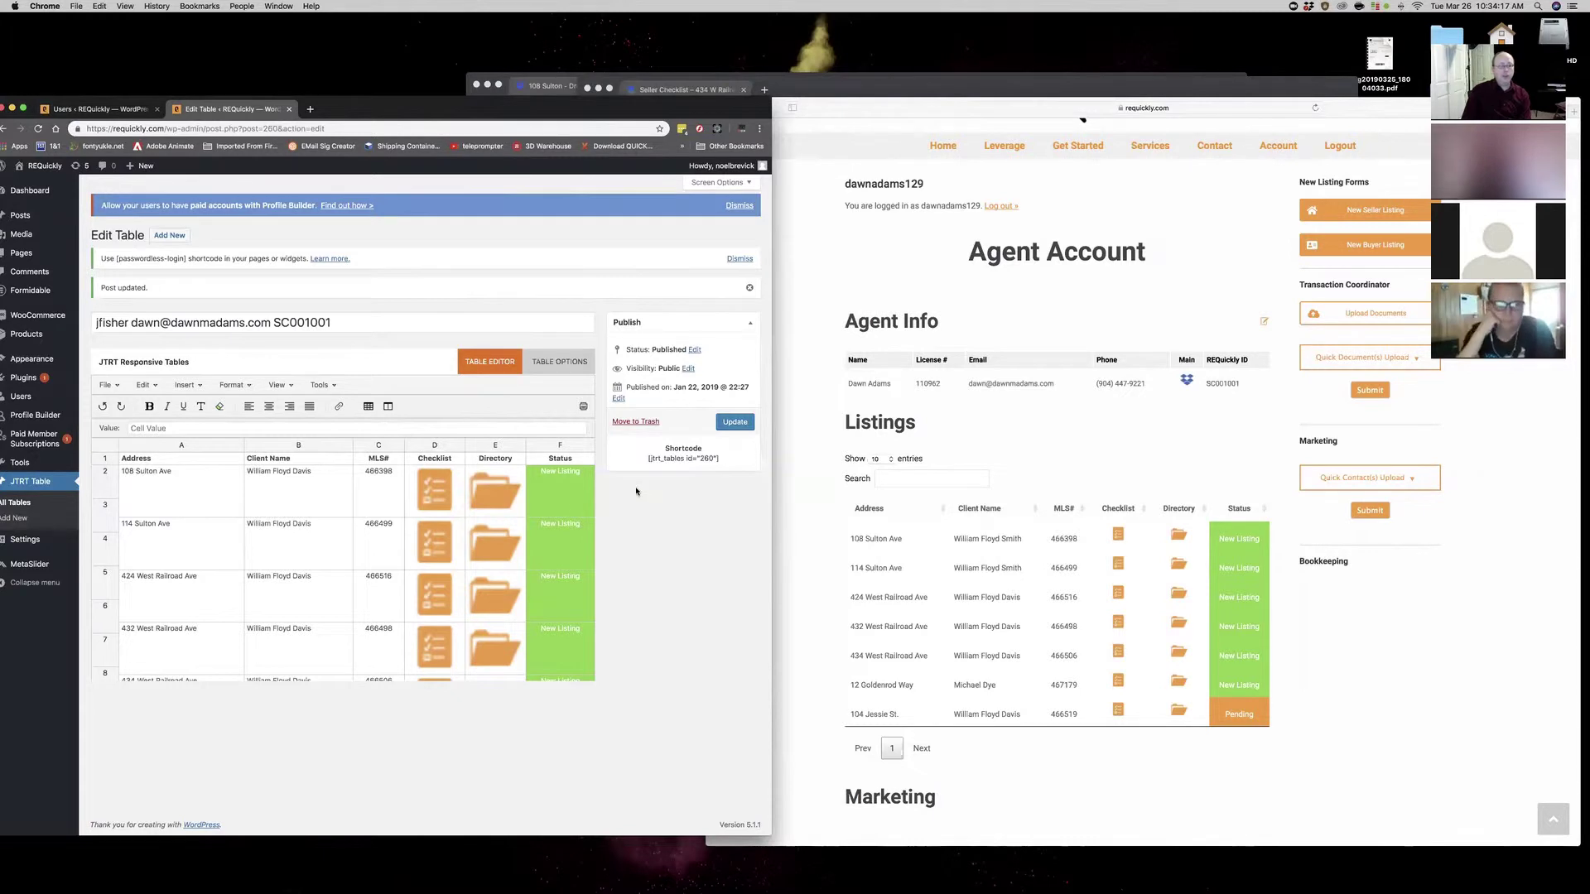
pyautogui.click(569, 498)
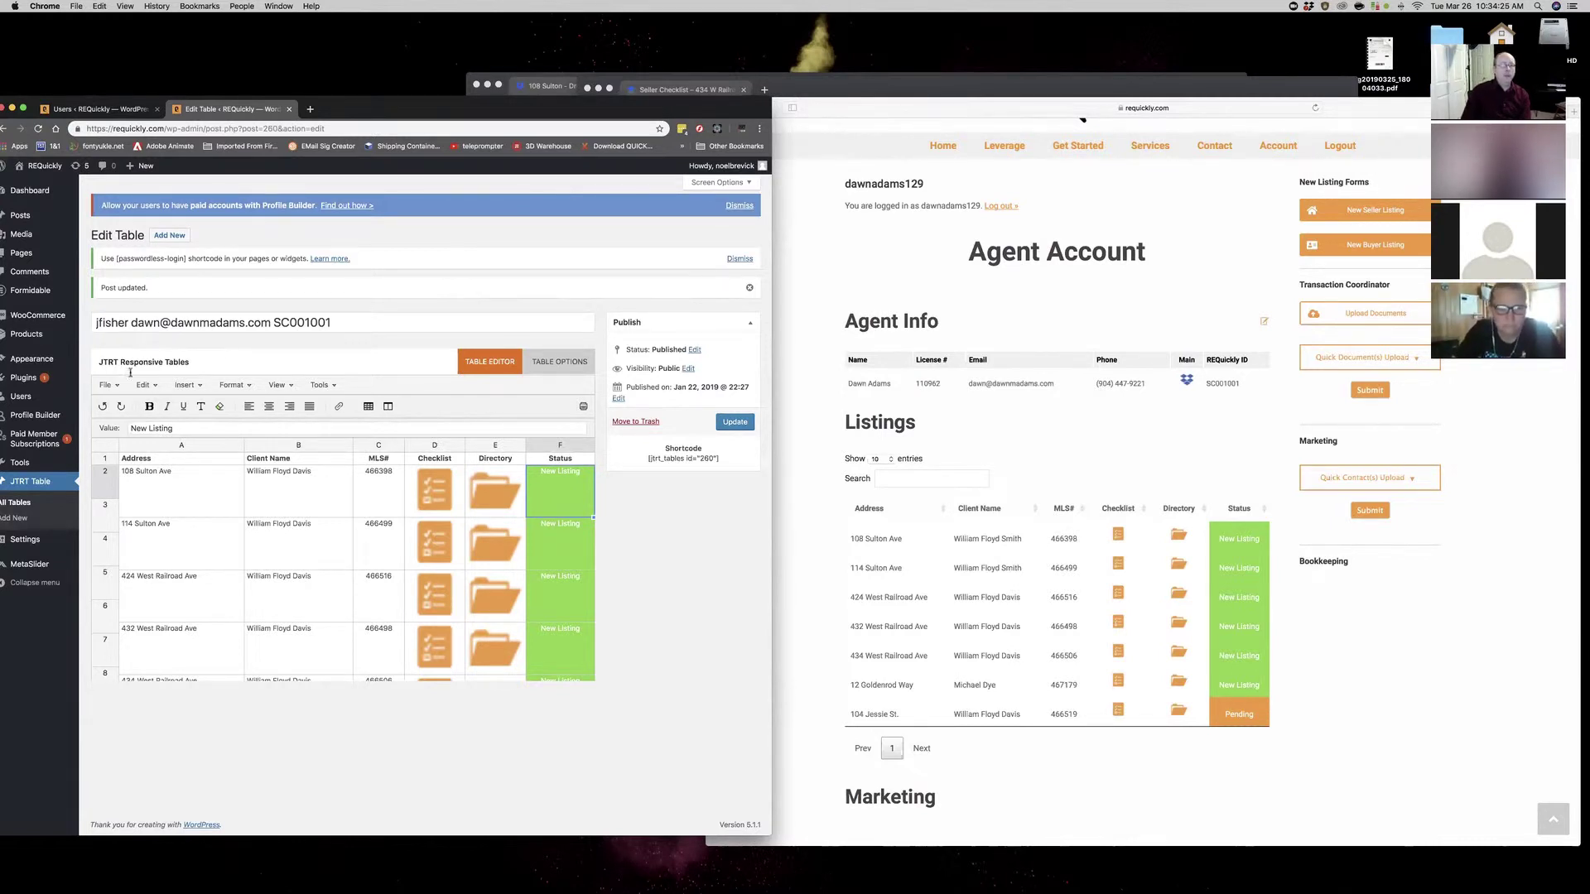
pyautogui.tripleClick(300, 432)
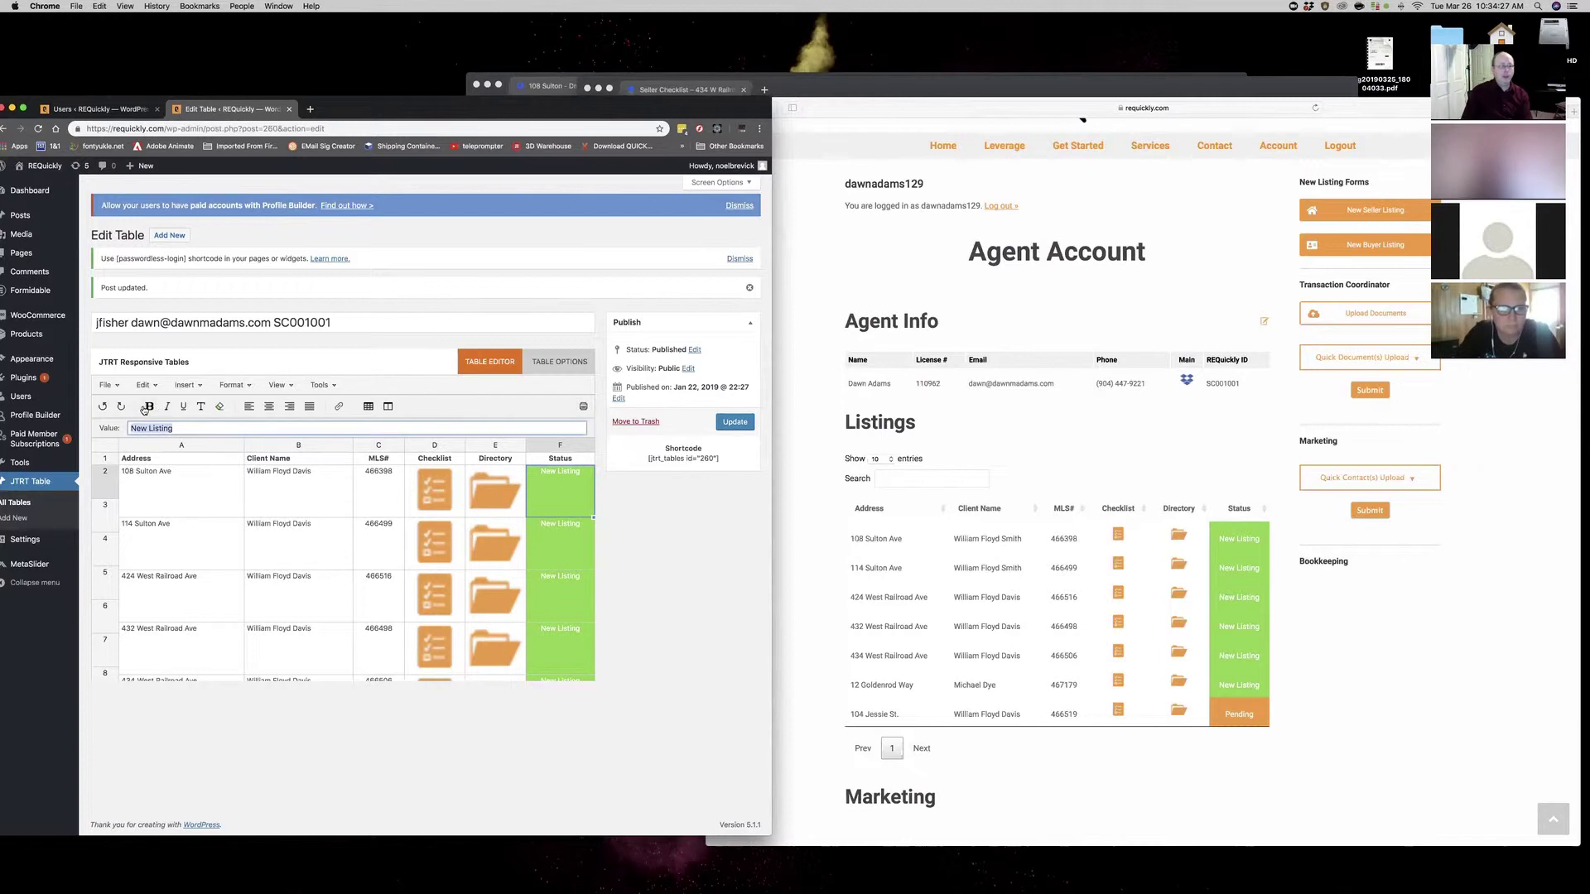
pyautogui.write('Pending')
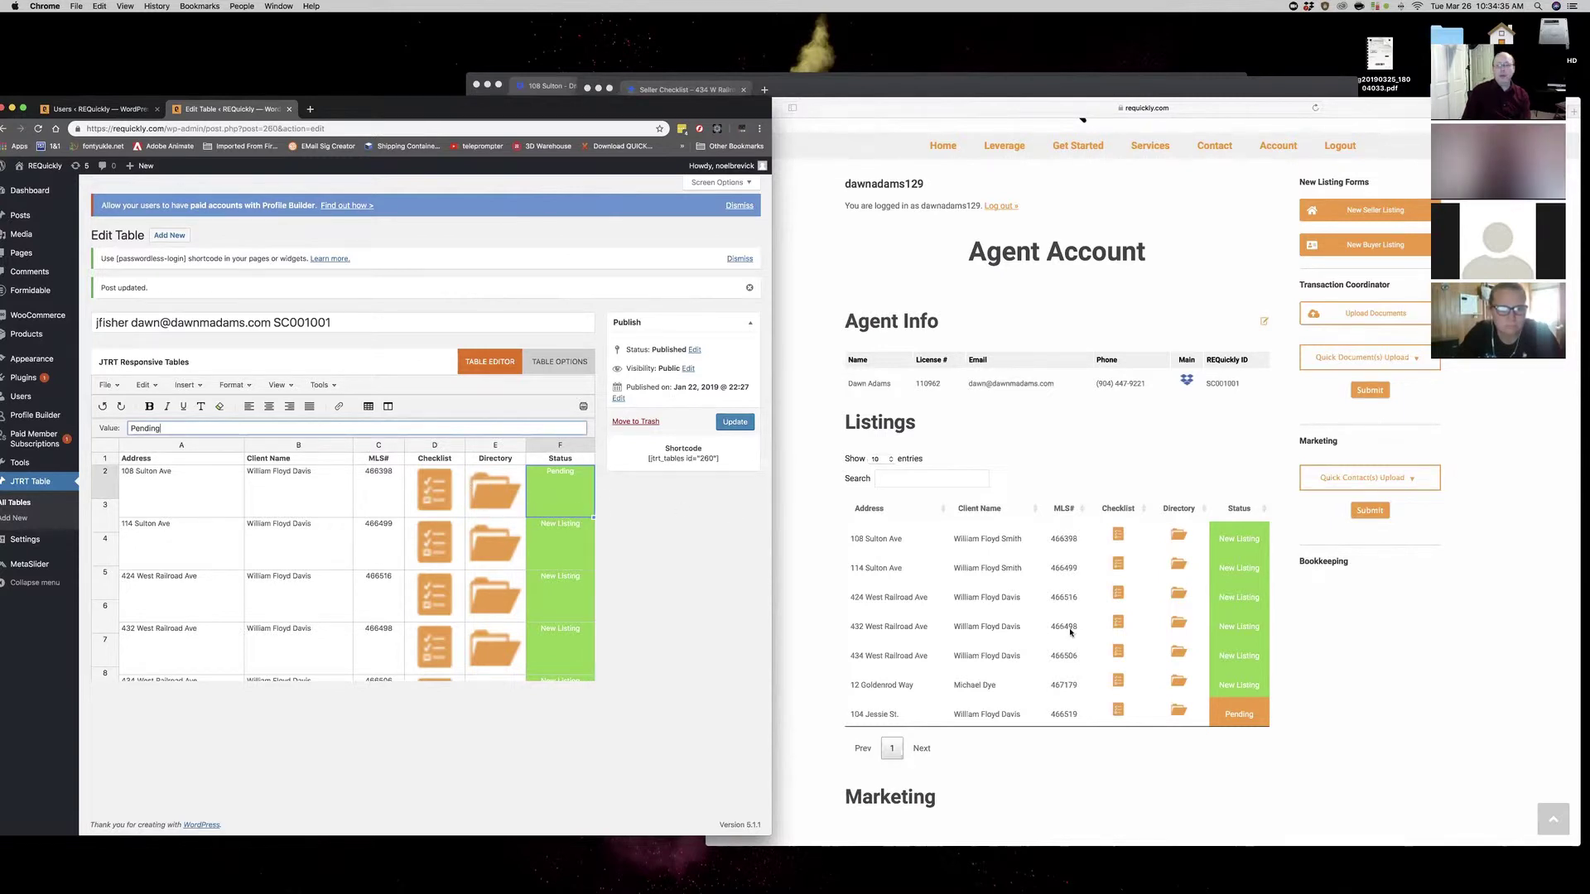
pyautogui.click(226, 423)
pyautogui.click(218, 408)
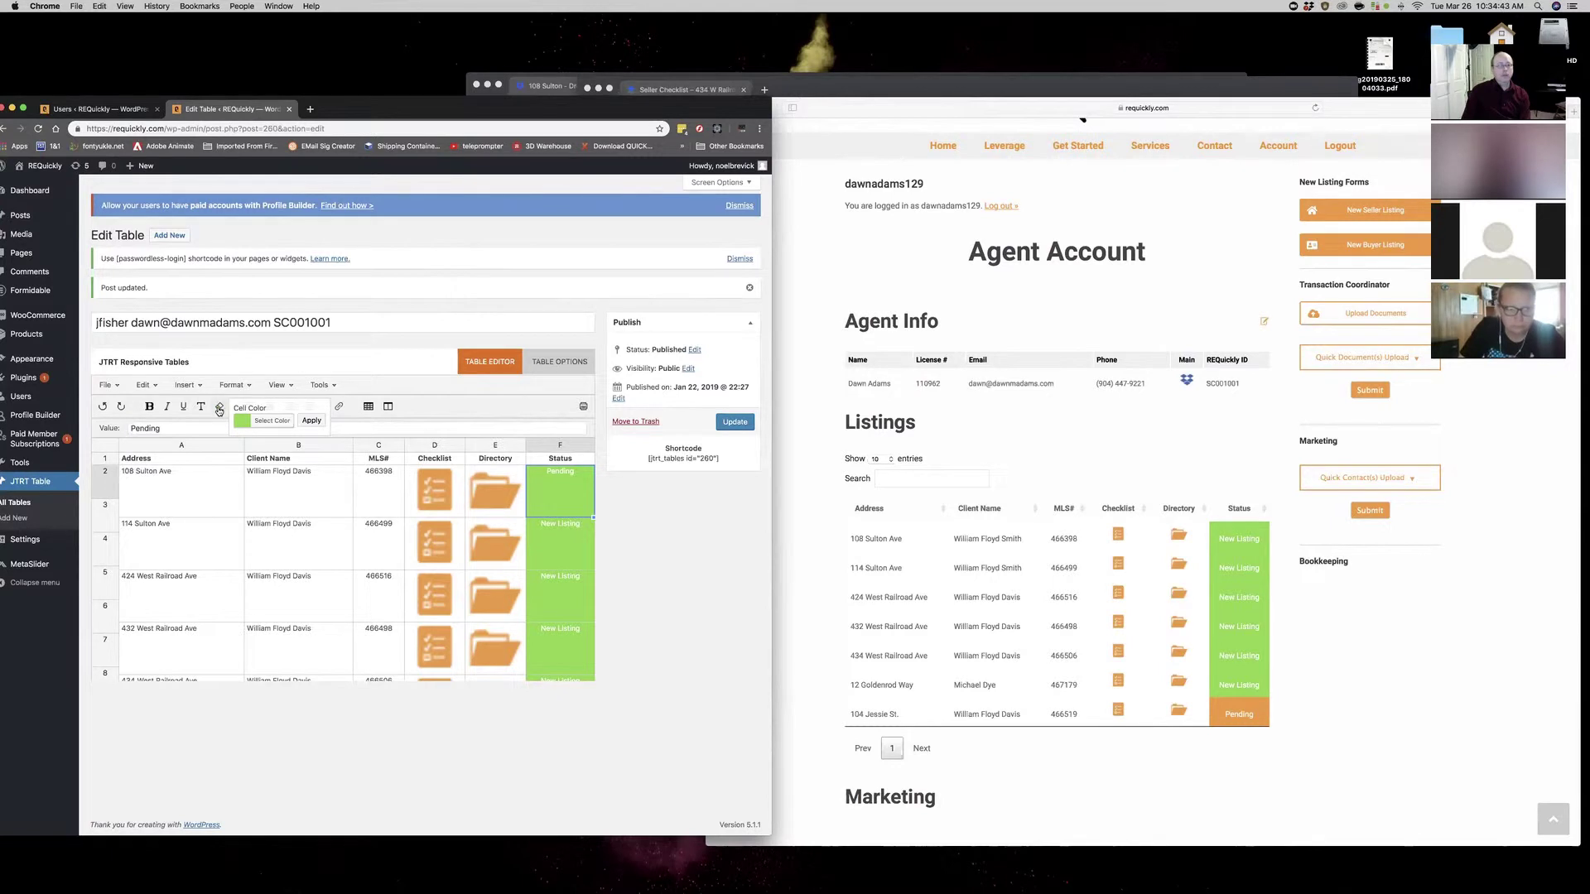
# Fill the Pending cell with orange #dd9933, save the table, and view the front-end page.
pyautogui.click(274, 422)
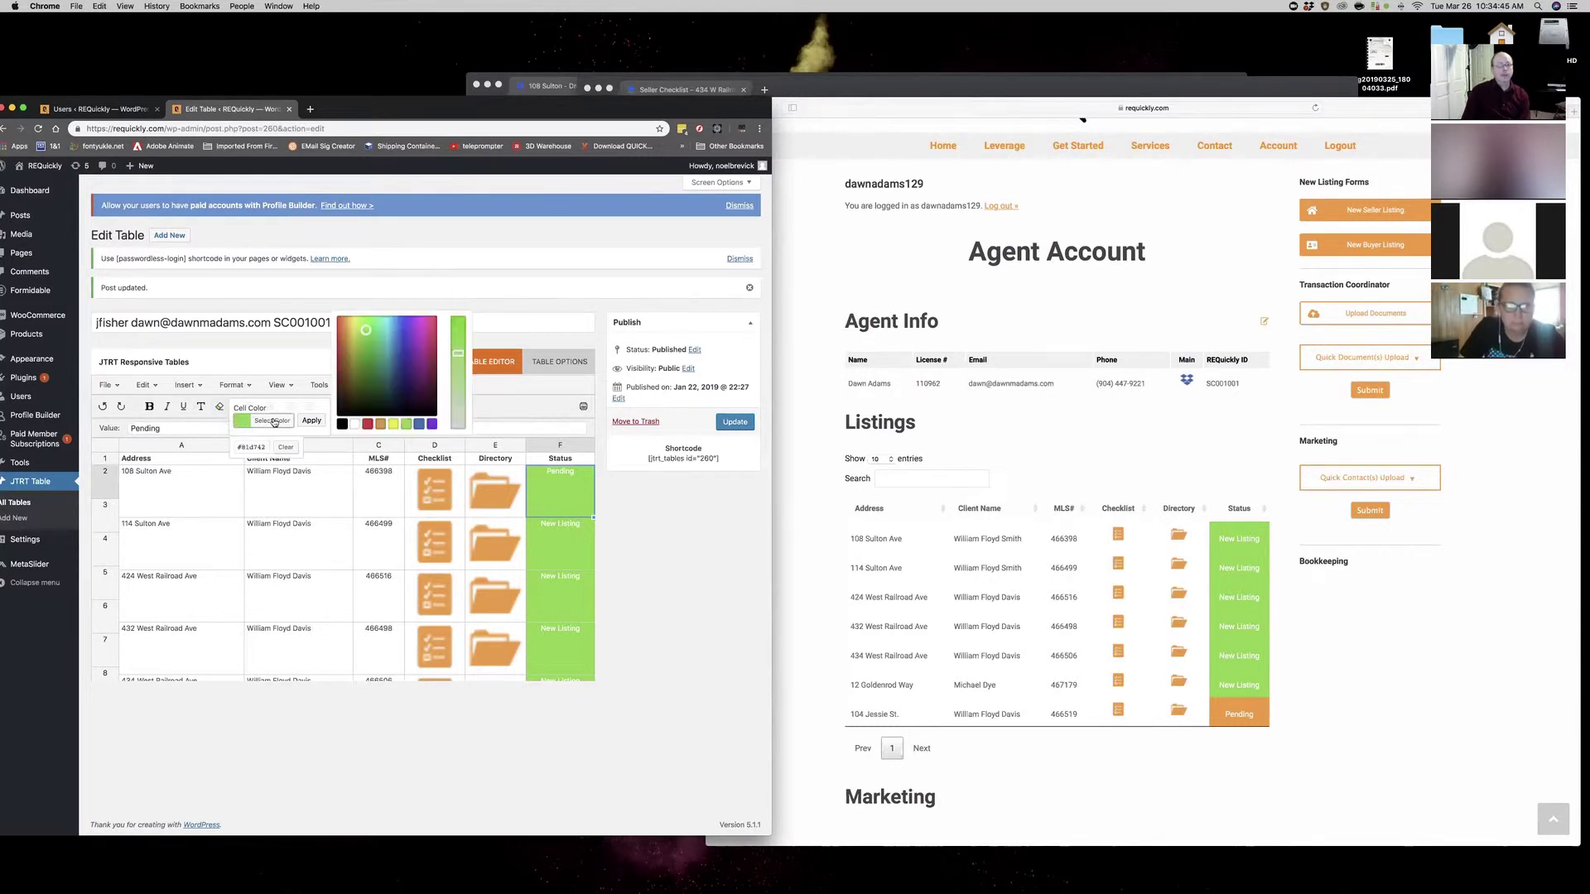
pyautogui.click(381, 425)
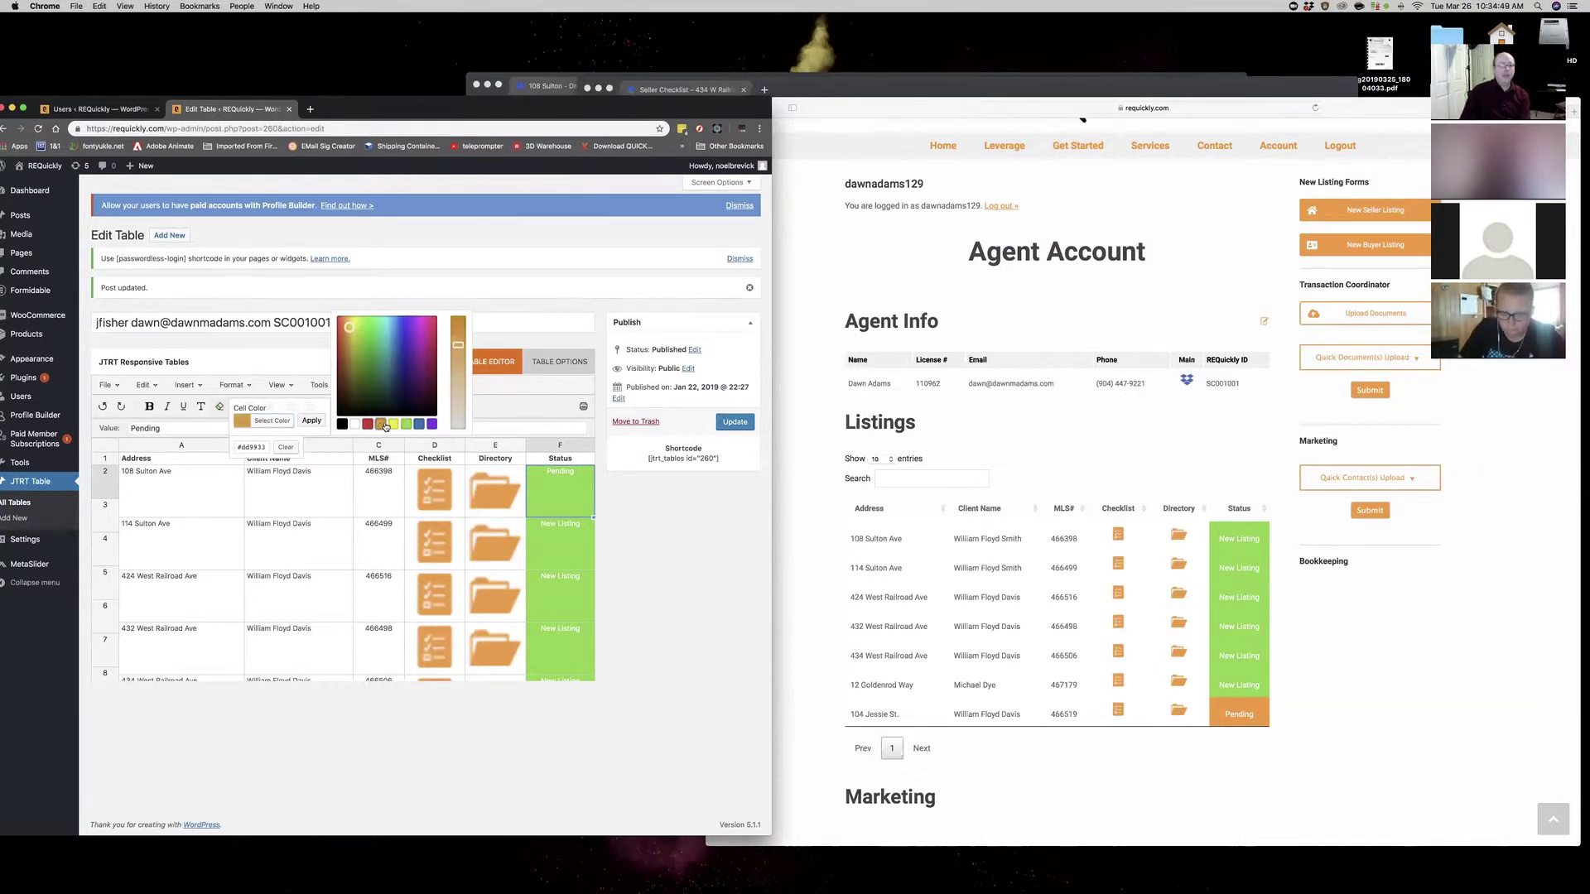
pyautogui.click(240, 448)
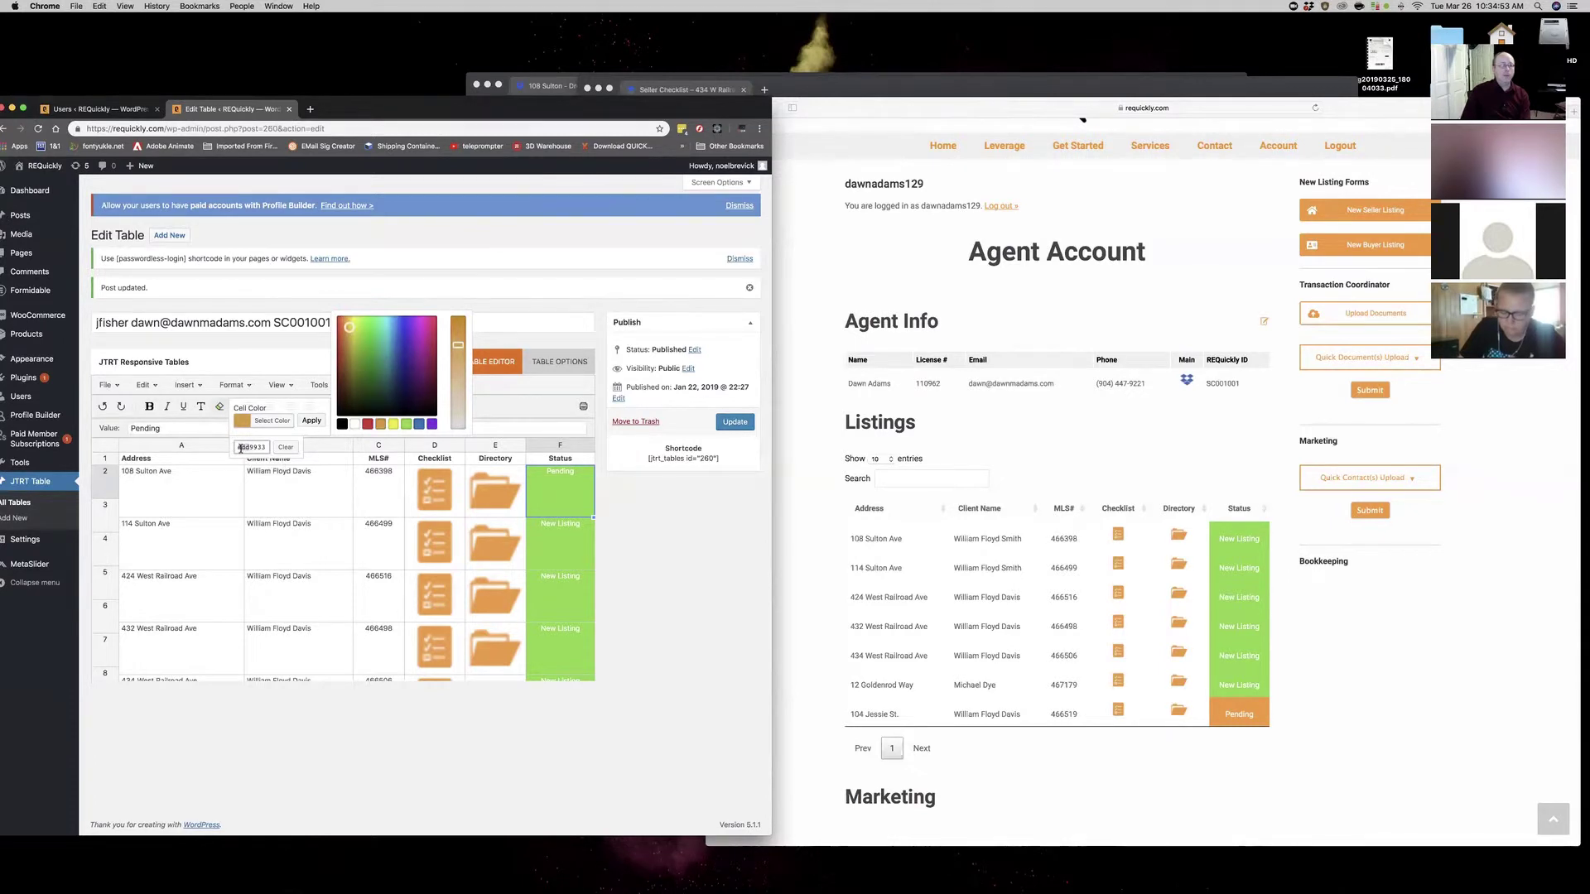
pyautogui.write('ff')
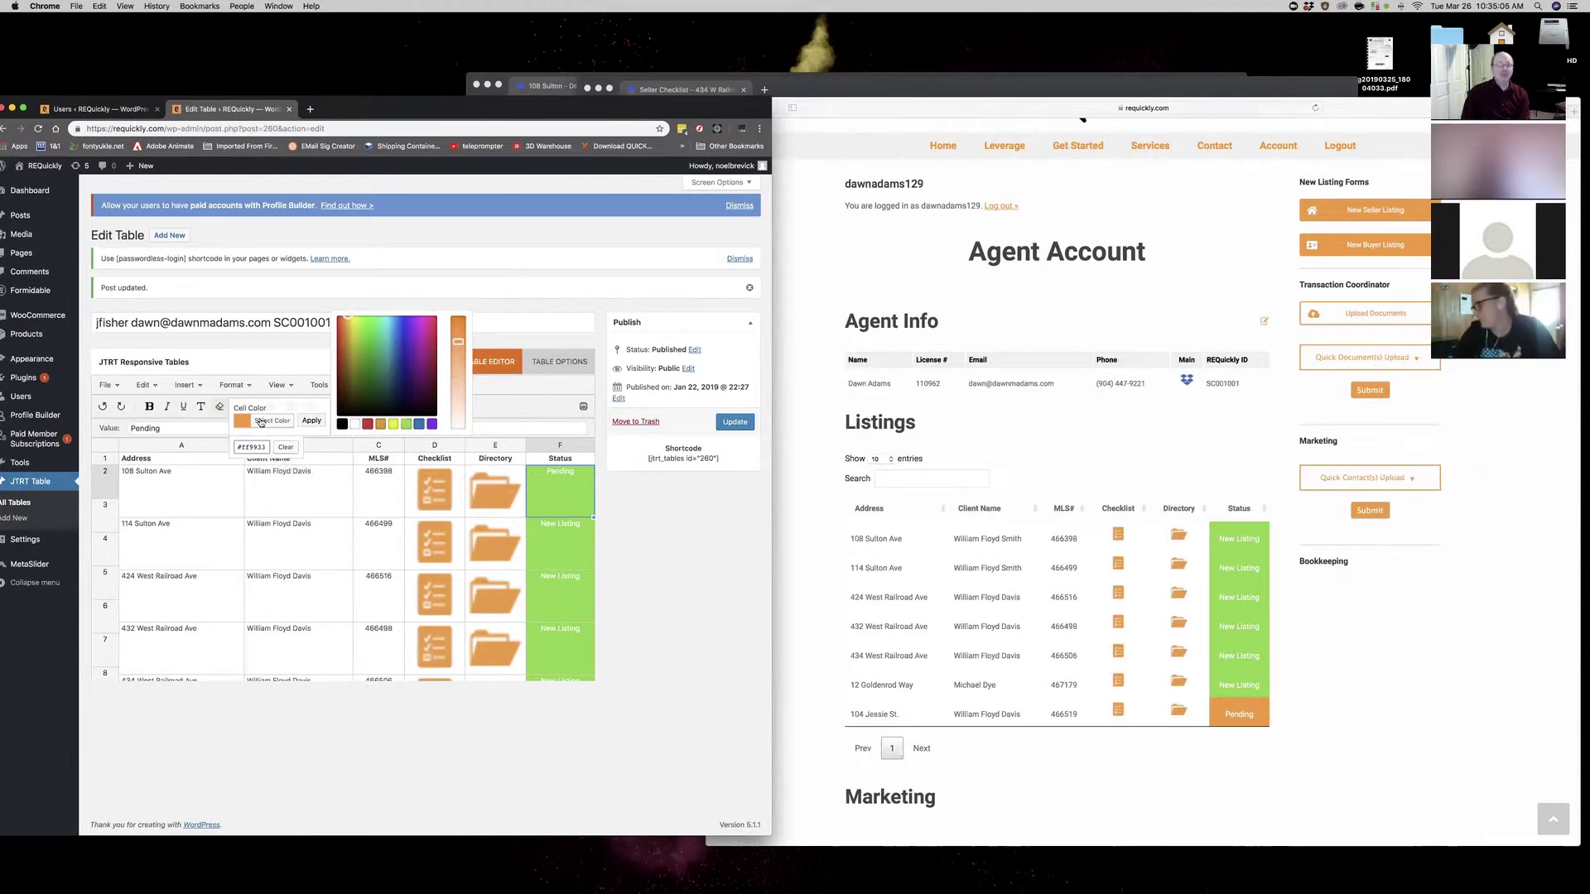
pyautogui.click(380, 424)
pyautogui.click(313, 422)
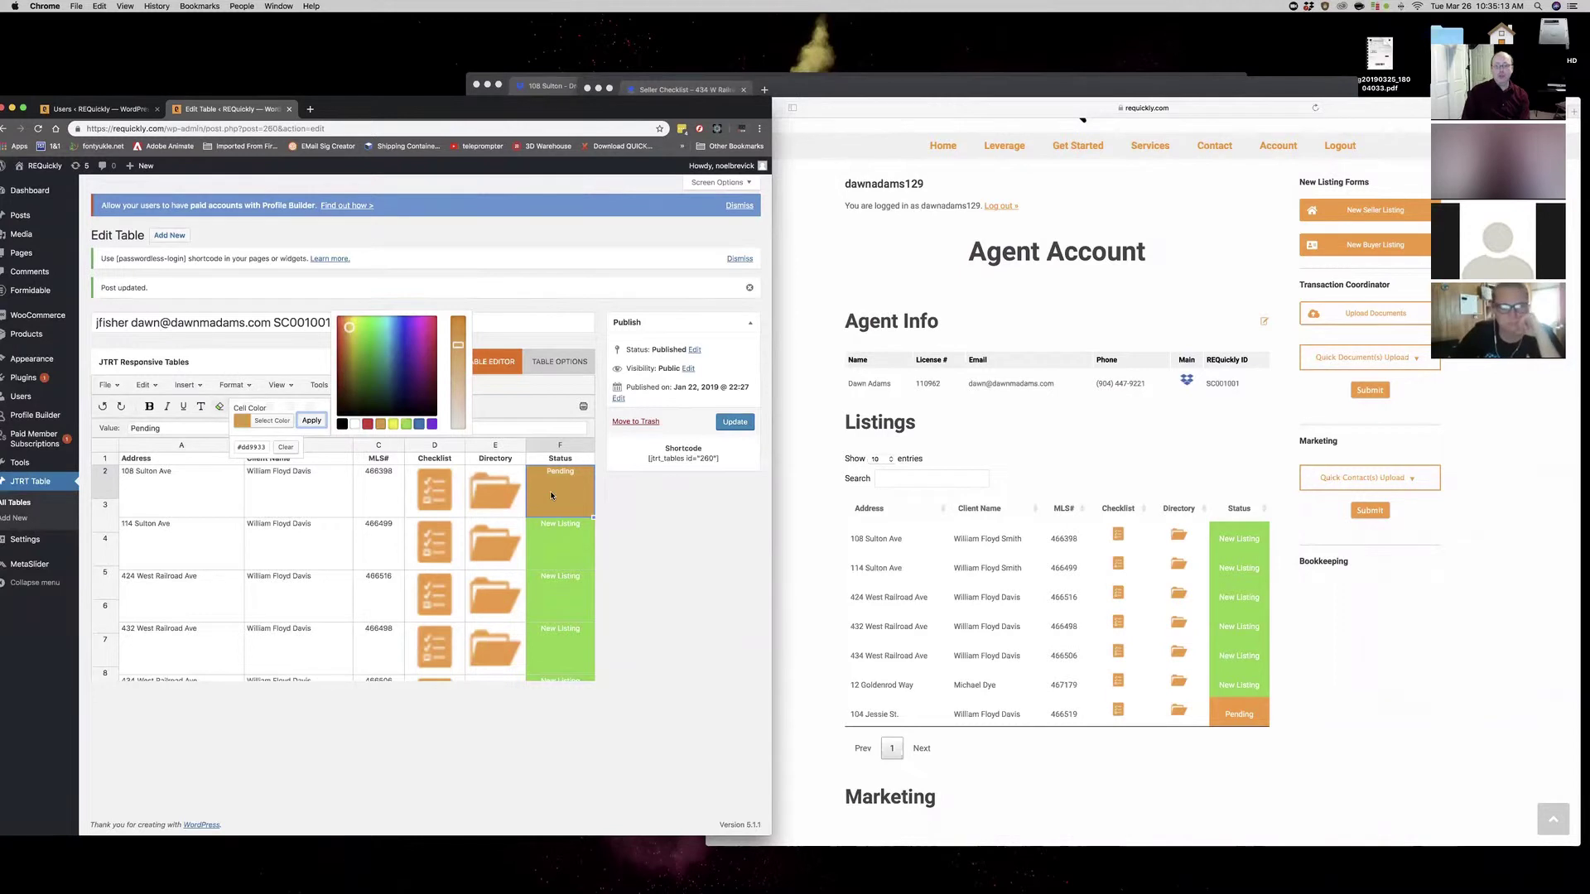
pyautogui.click(632, 514)
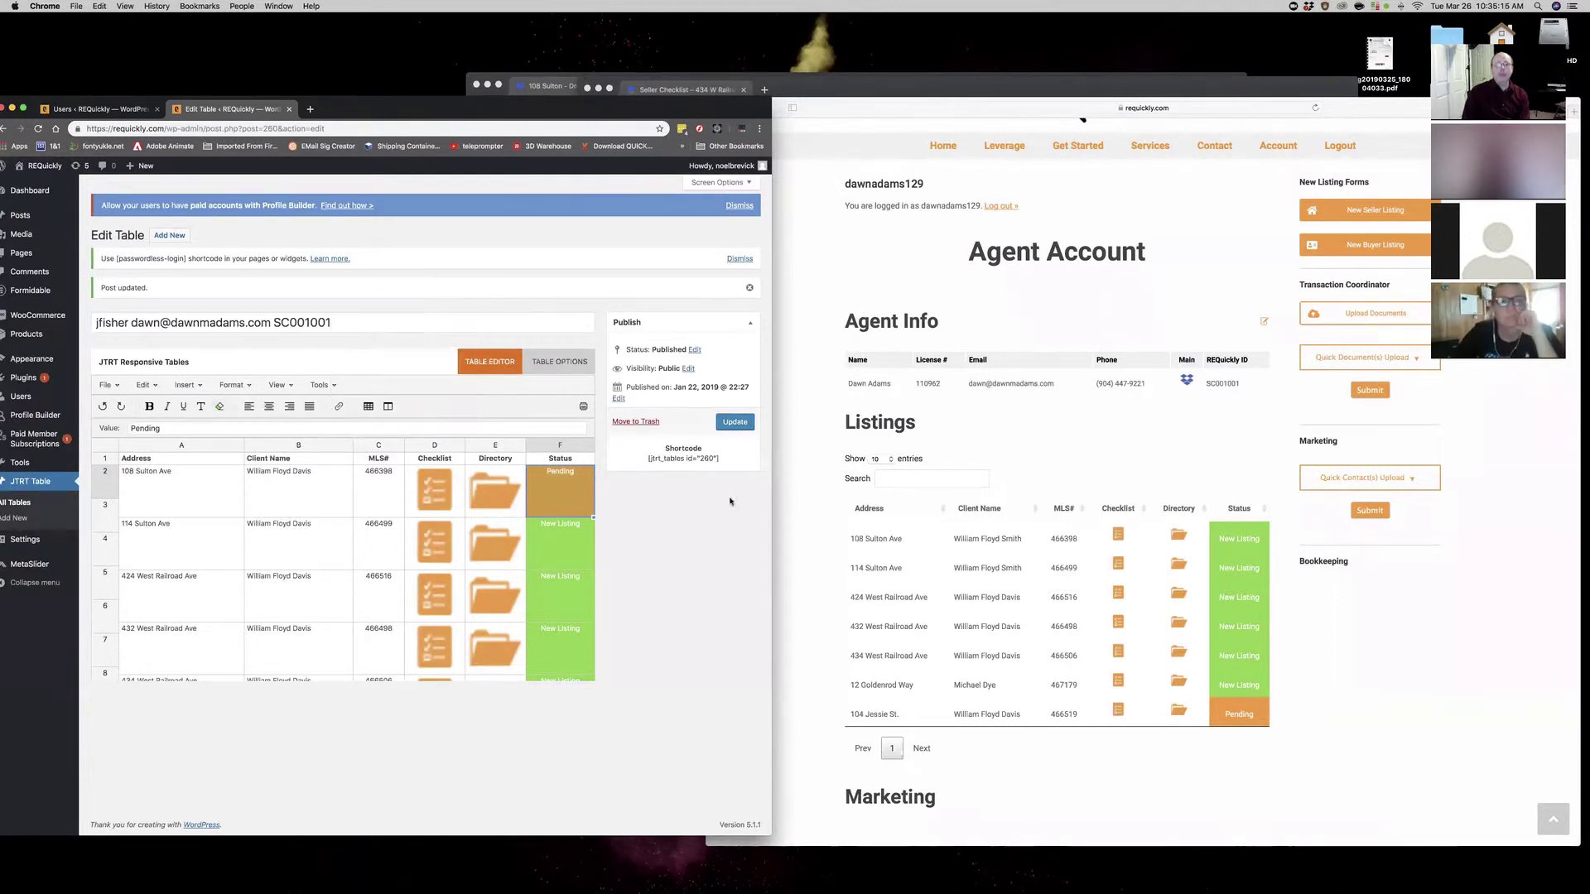
pyautogui.click(726, 422)
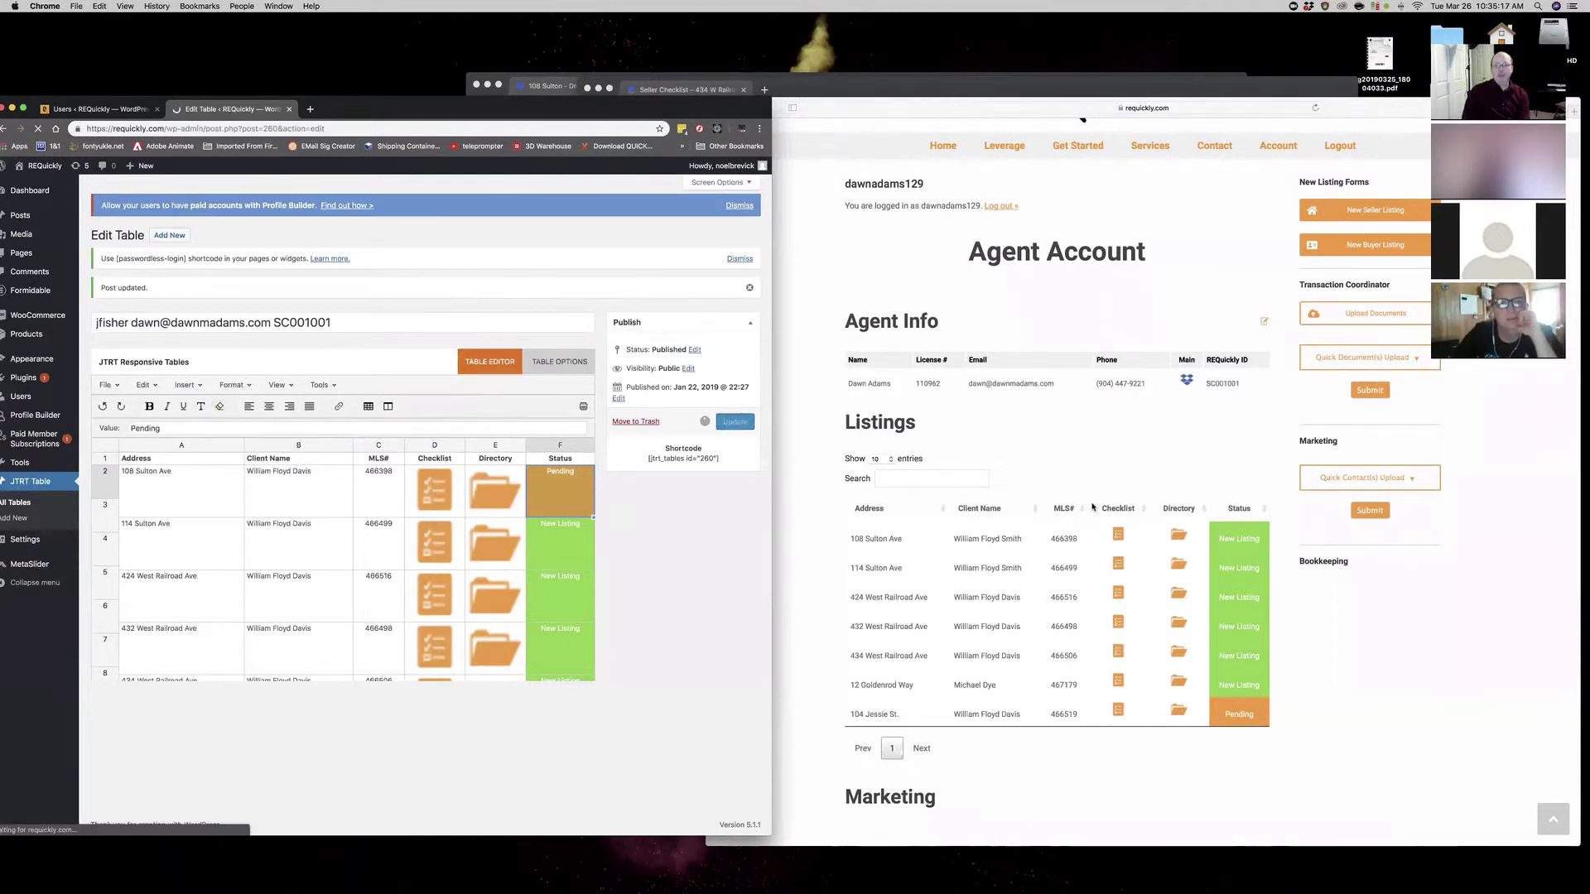
pyautogui.click(1315, 108)
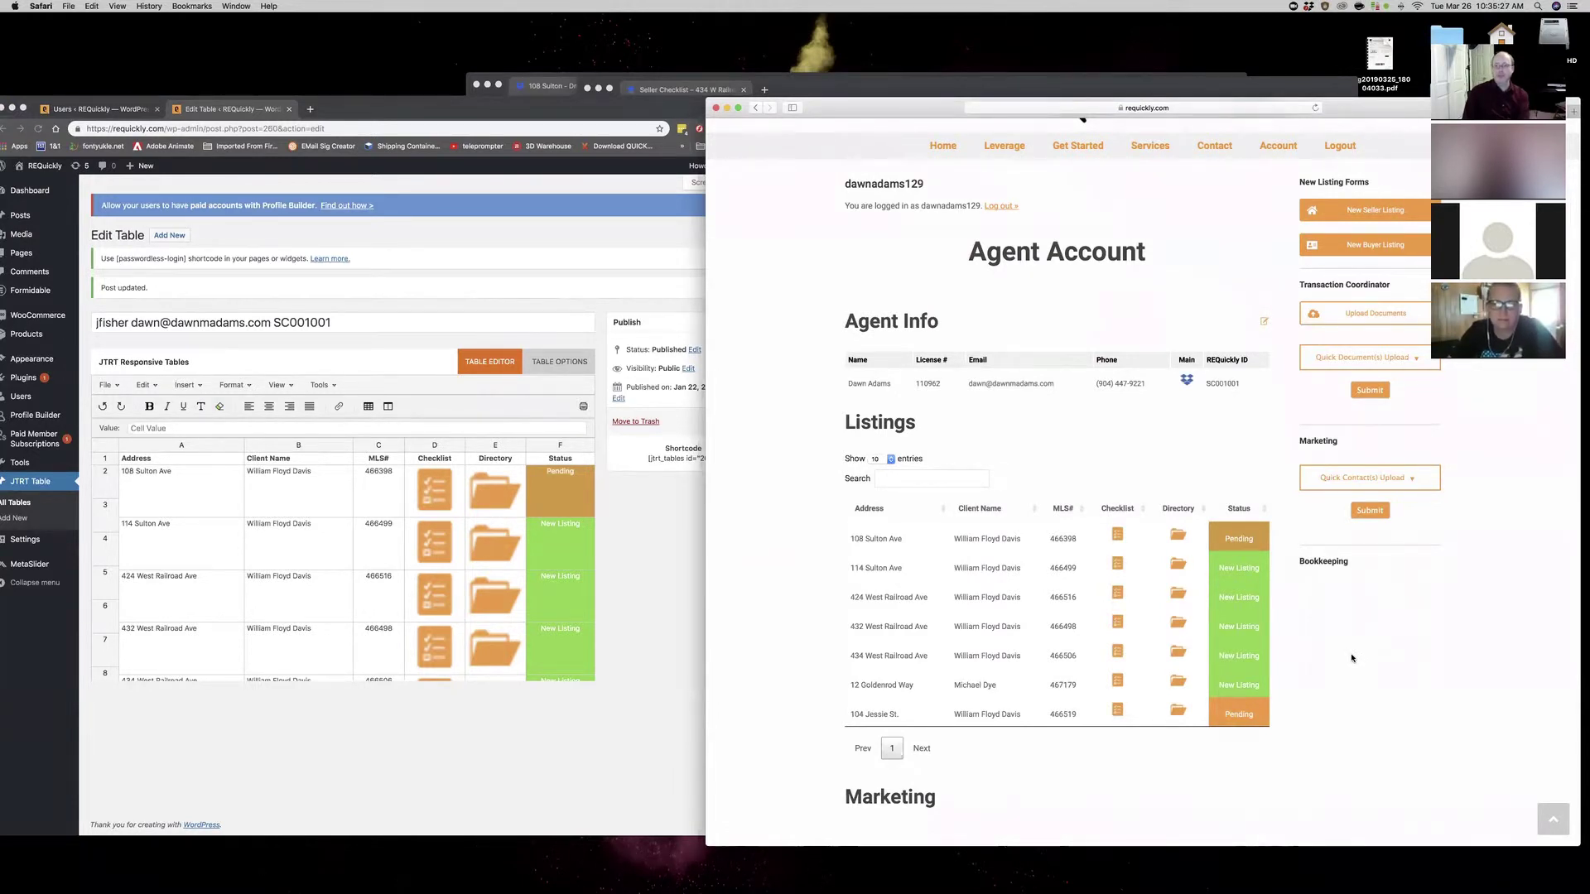
pyautogui.click(669, 524)
pyautogui.click(562, 497)
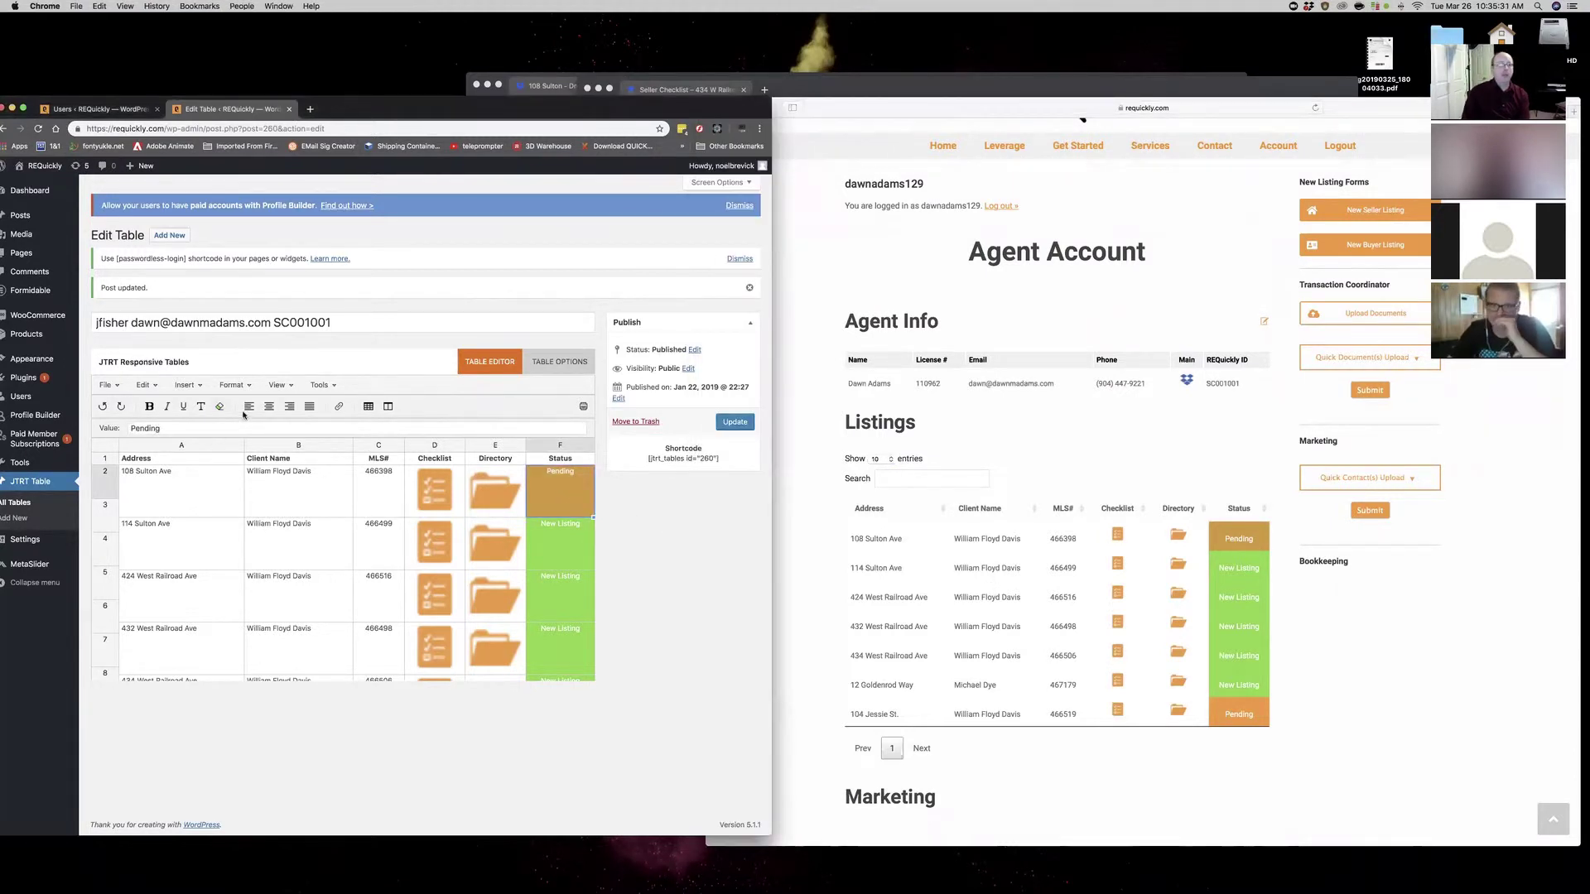
pyautogui.click(199, 387)
pyautogui.click(199, 386)
# Recolour the Pending cell to brighter orange #ff9933 and save the table.
pyautogui.click(220, 407)
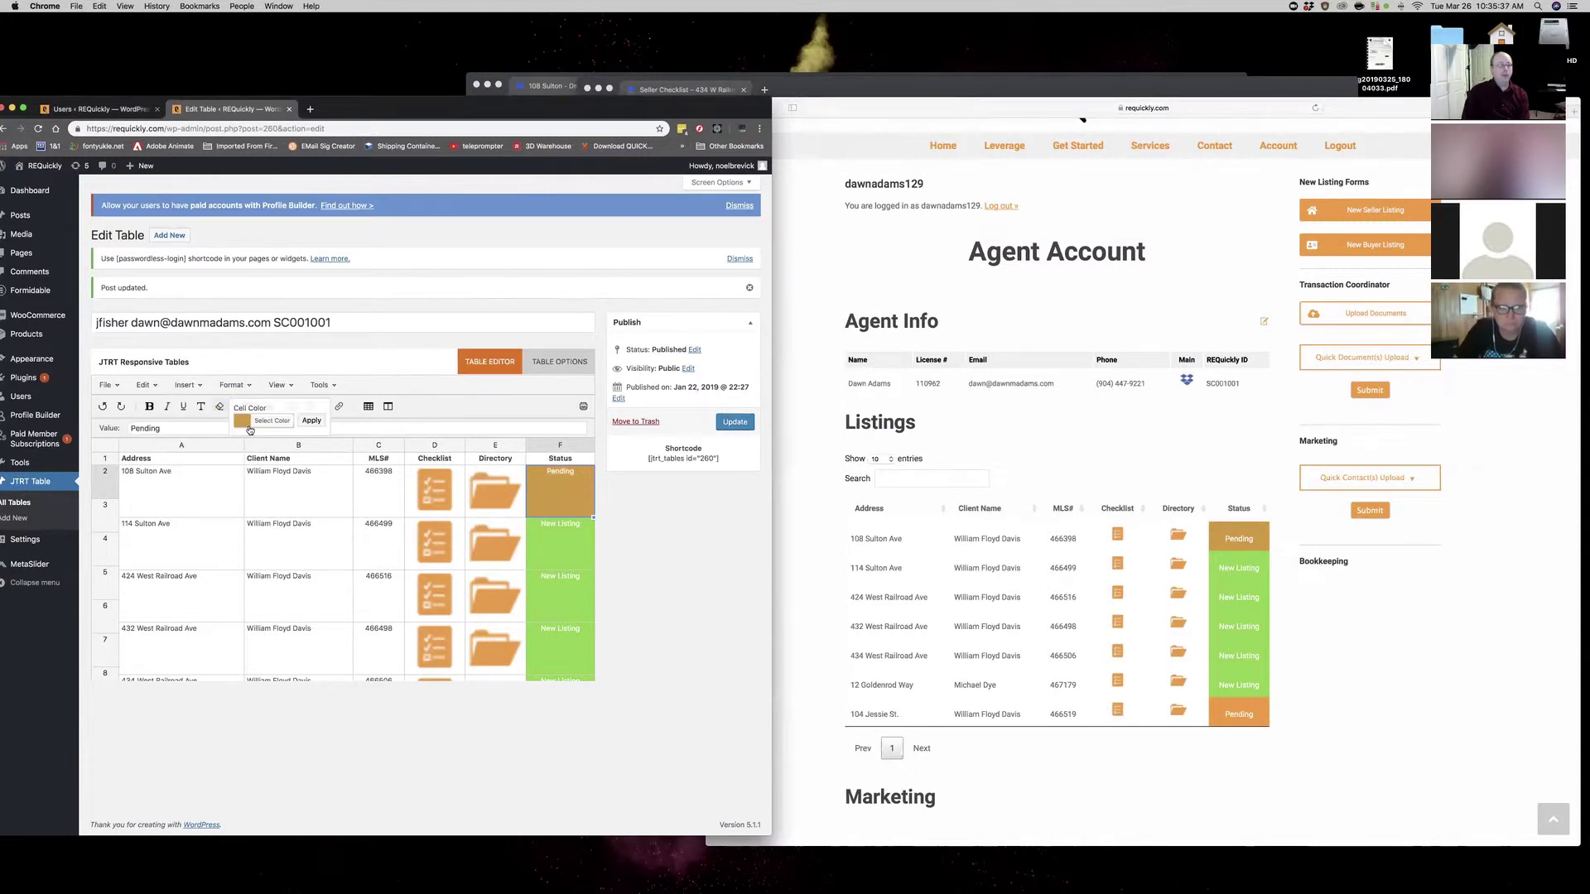
pyautogui.click(267, 422)
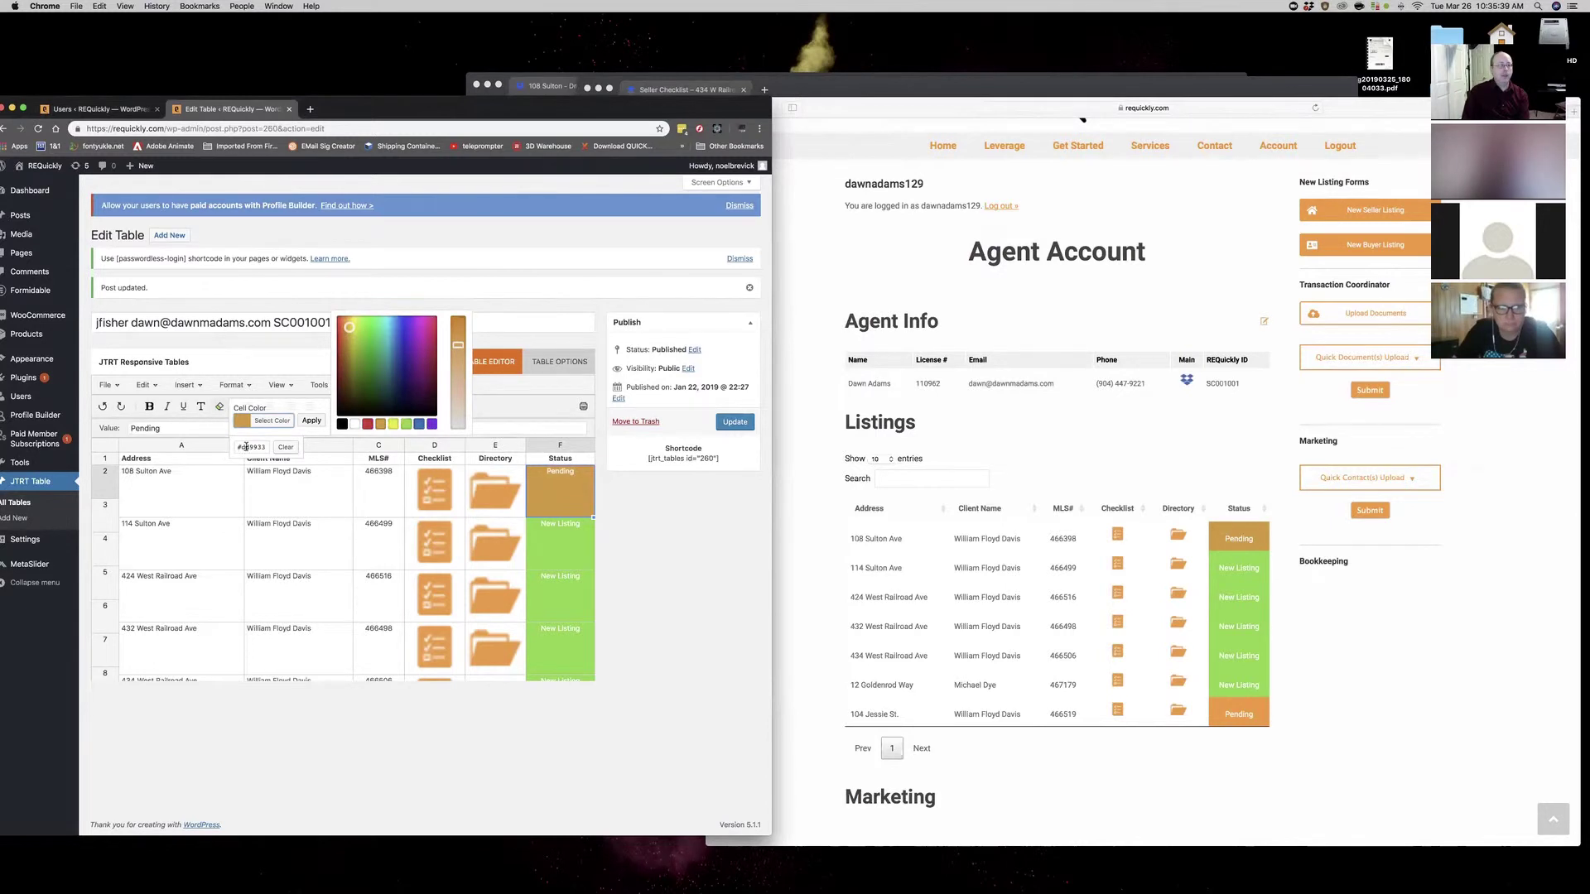
pyautogui.click(243, 447)
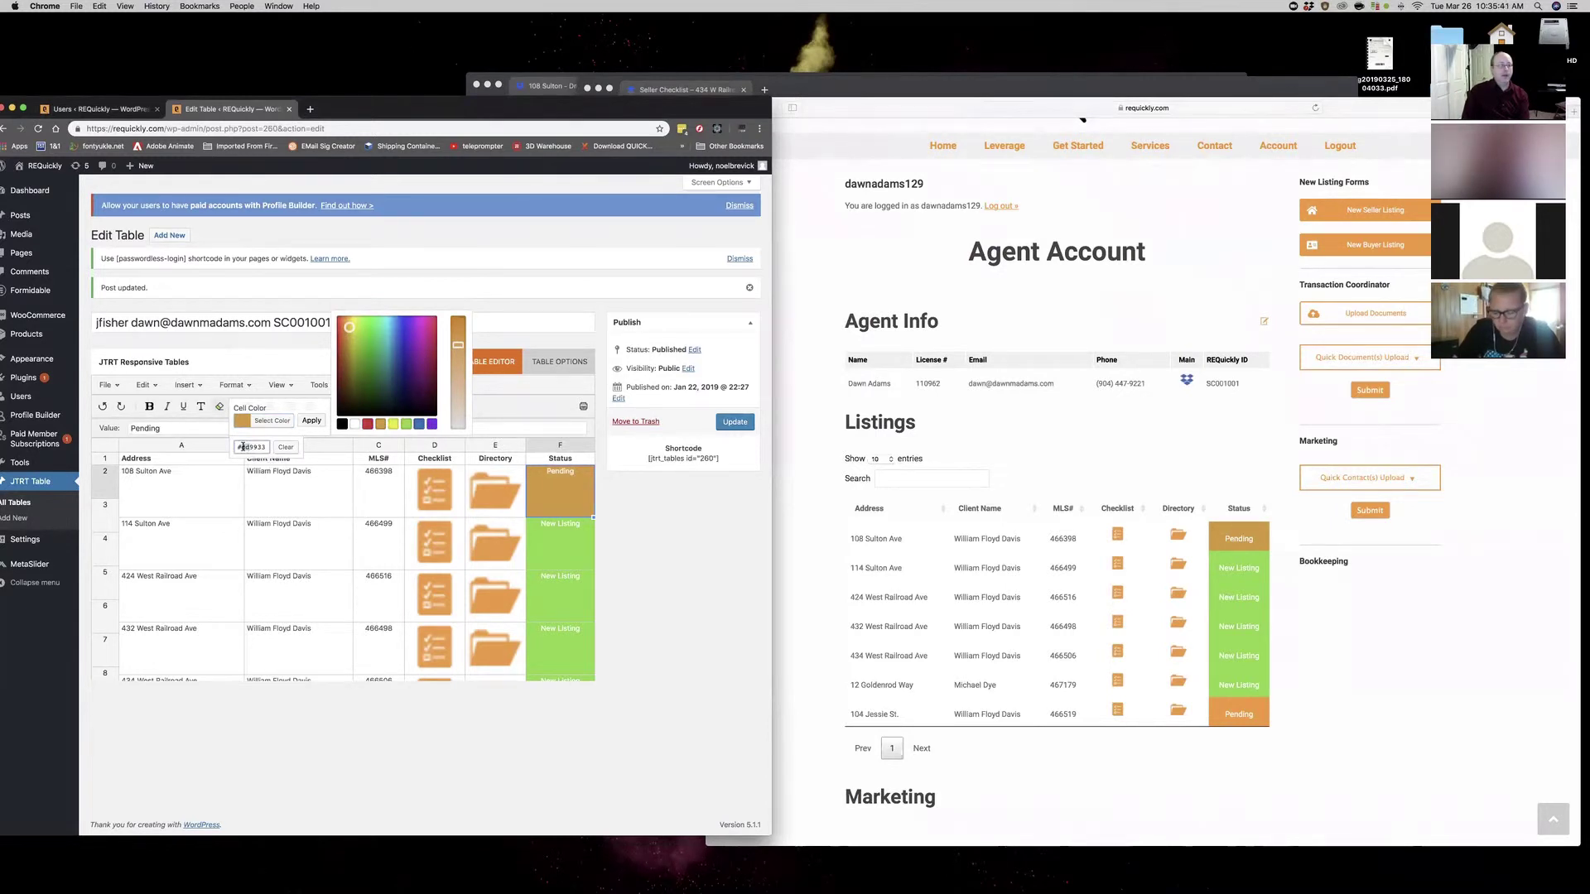
pyautogui.press('Delete')
pyautogui.press('Delete')
pyautogui.write('ff')
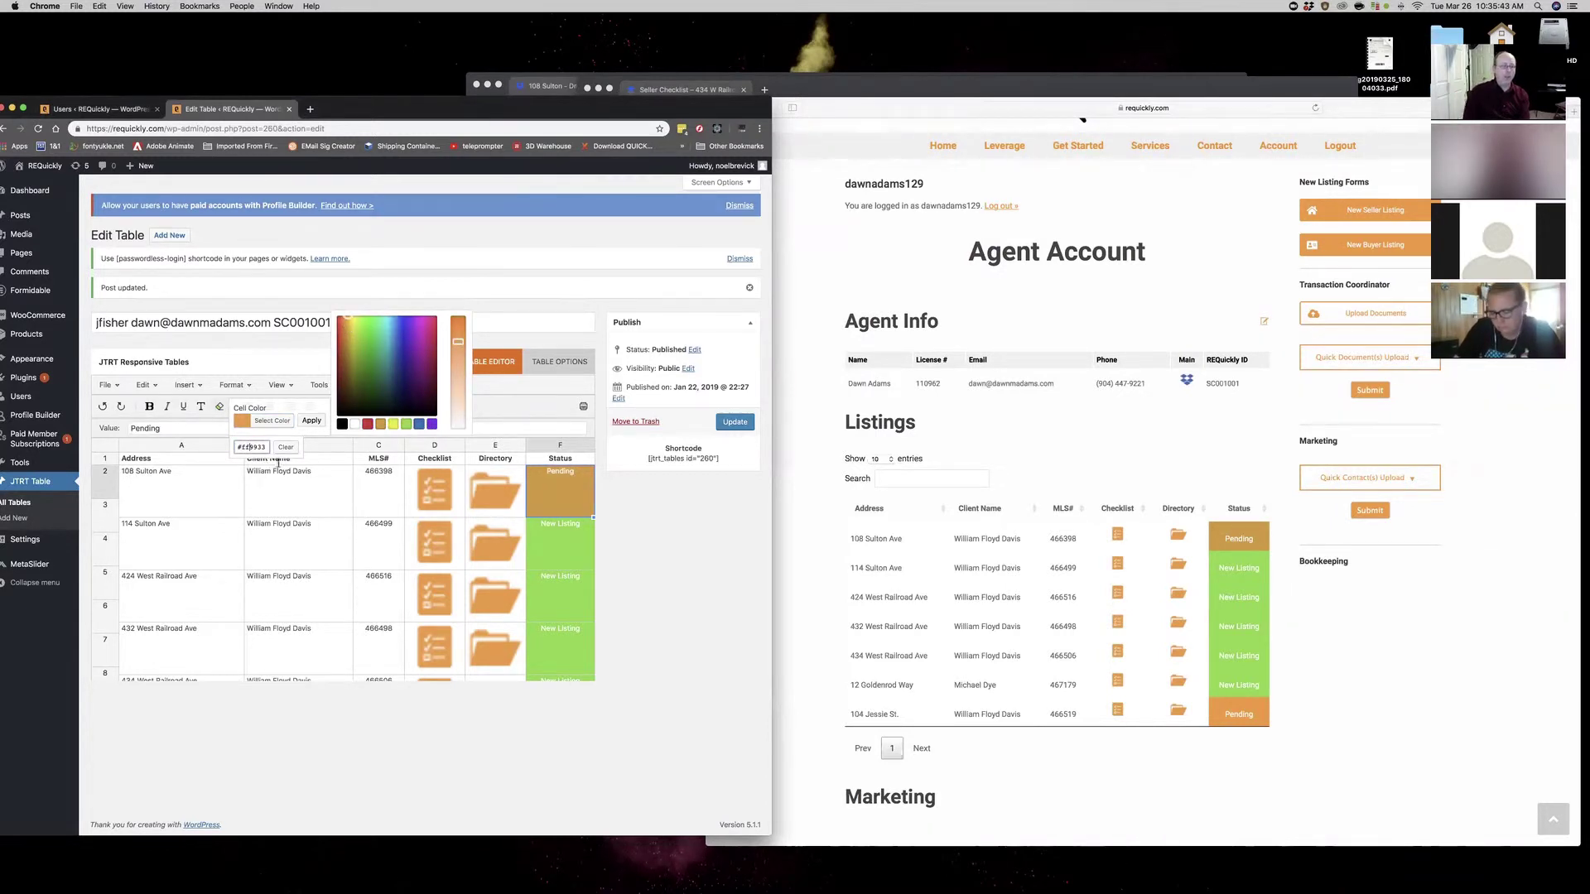
pyautogui.click(318, 421)
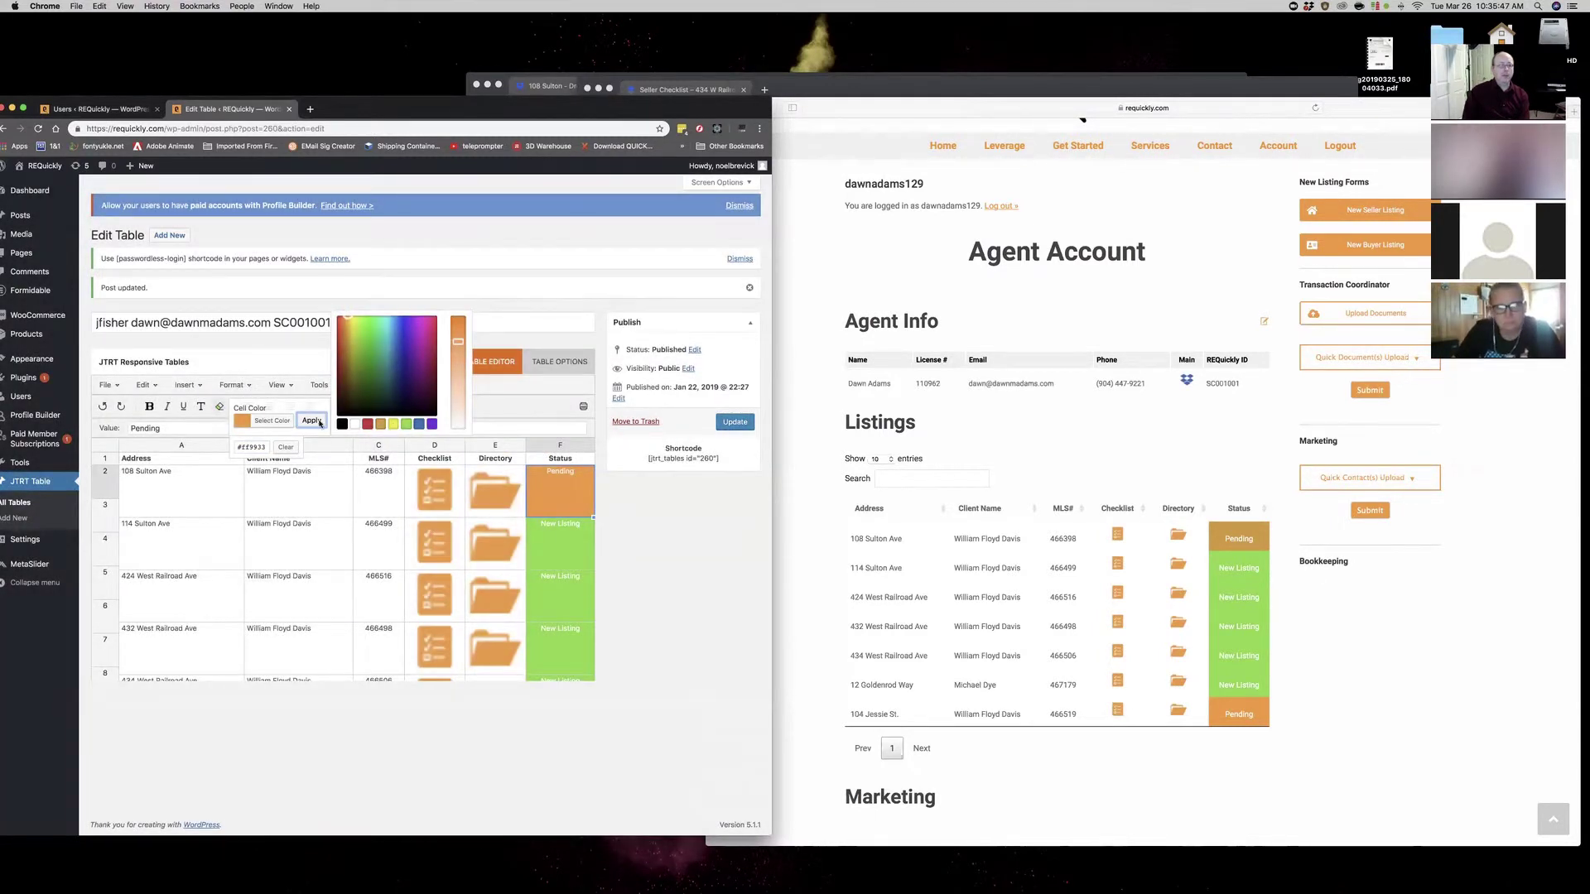
pyautogui.click(314, 422)
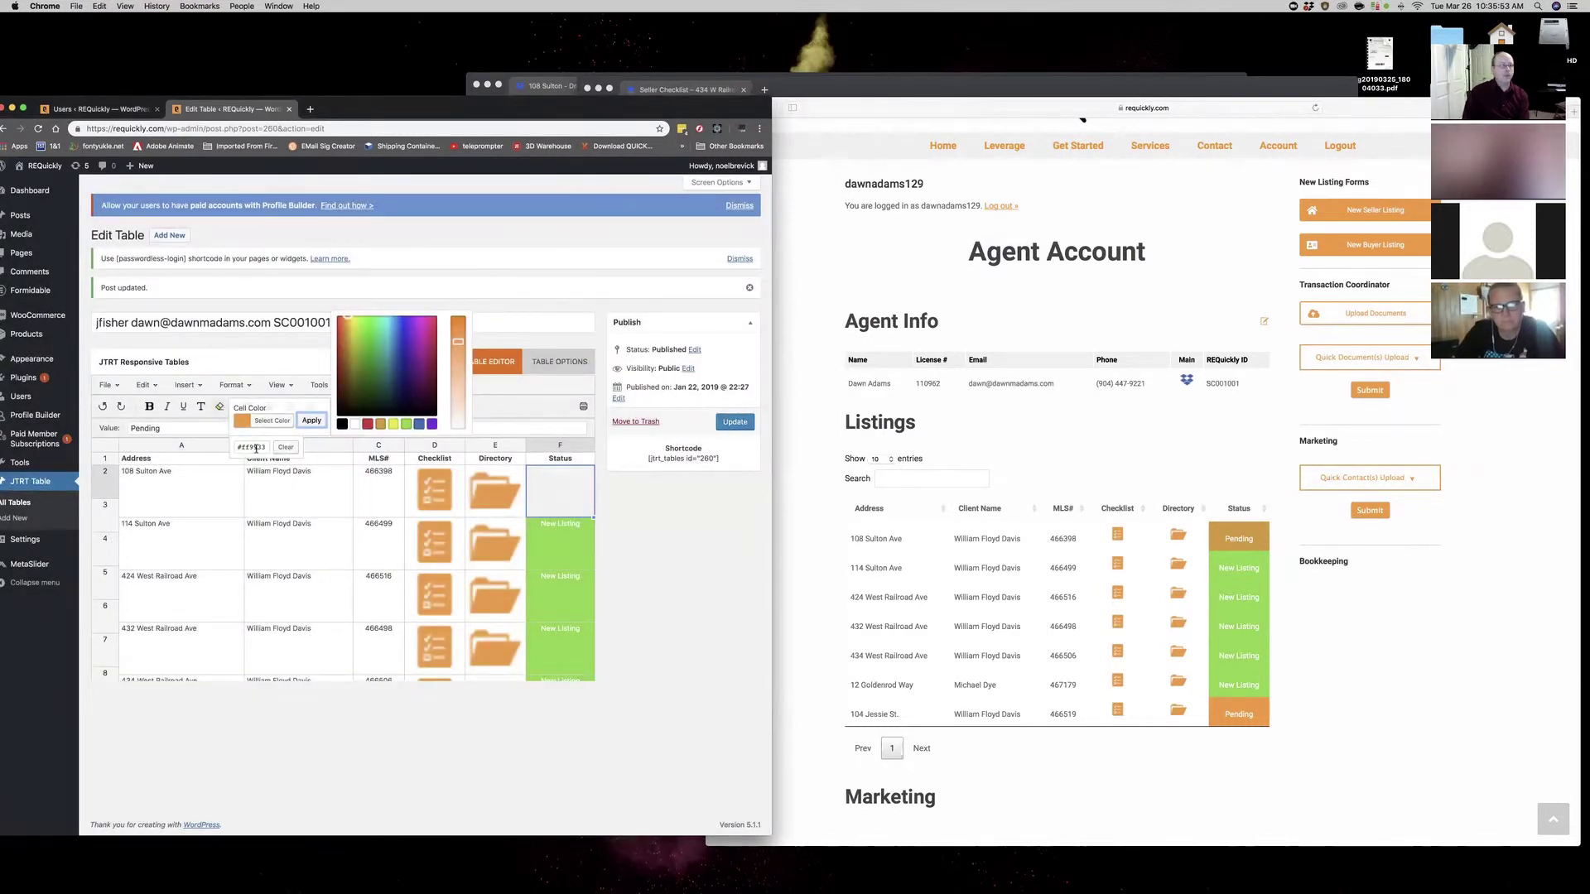
pyautogui.click(269, 422)
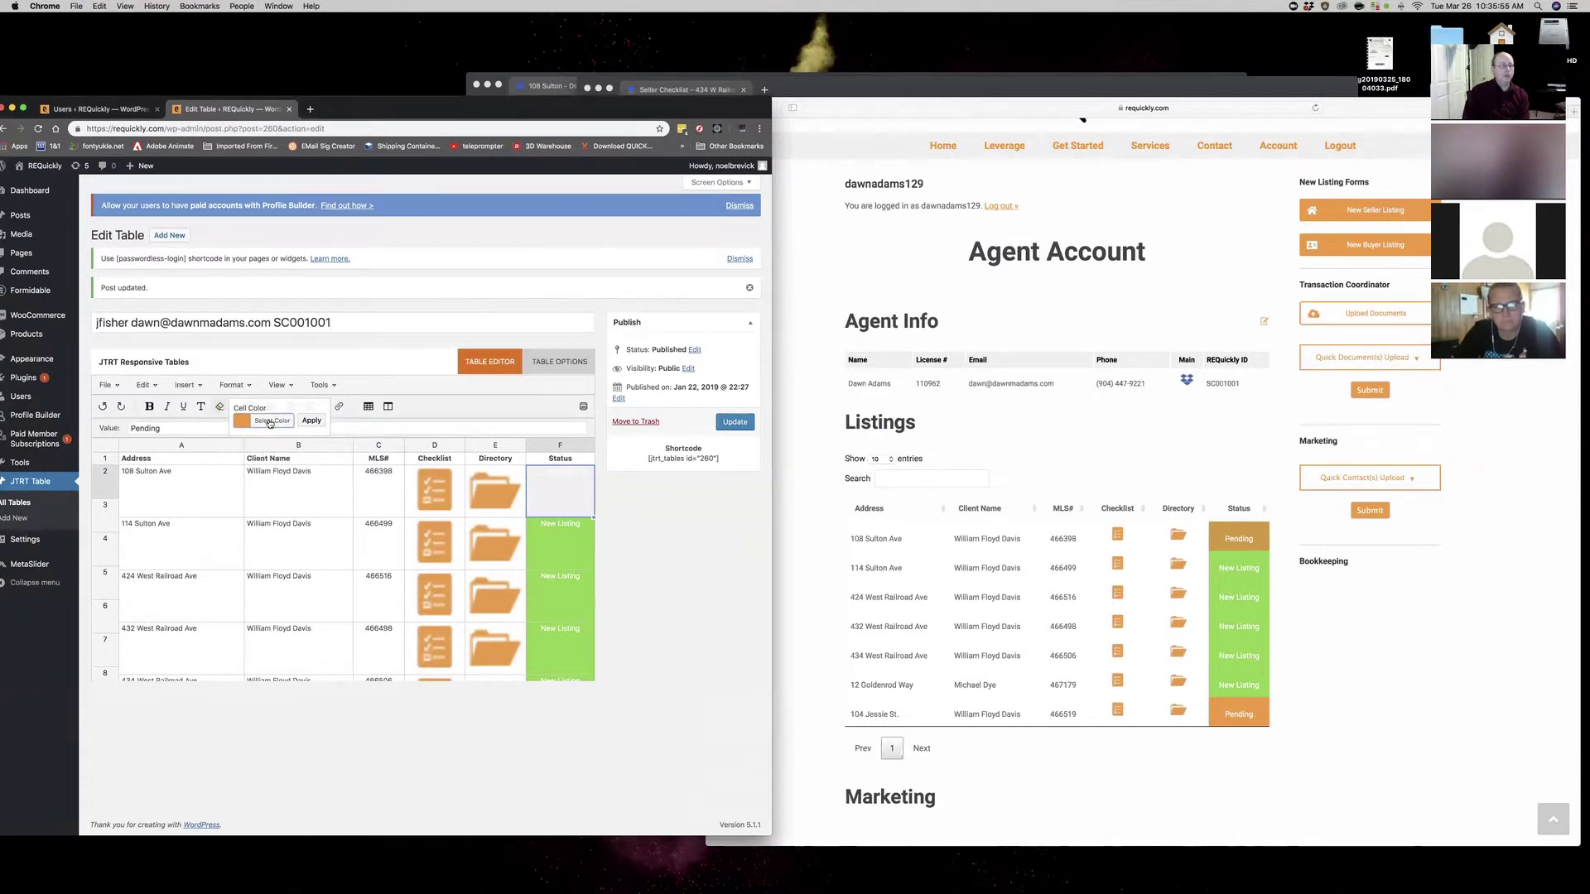
pyautogui.click(269, 423)
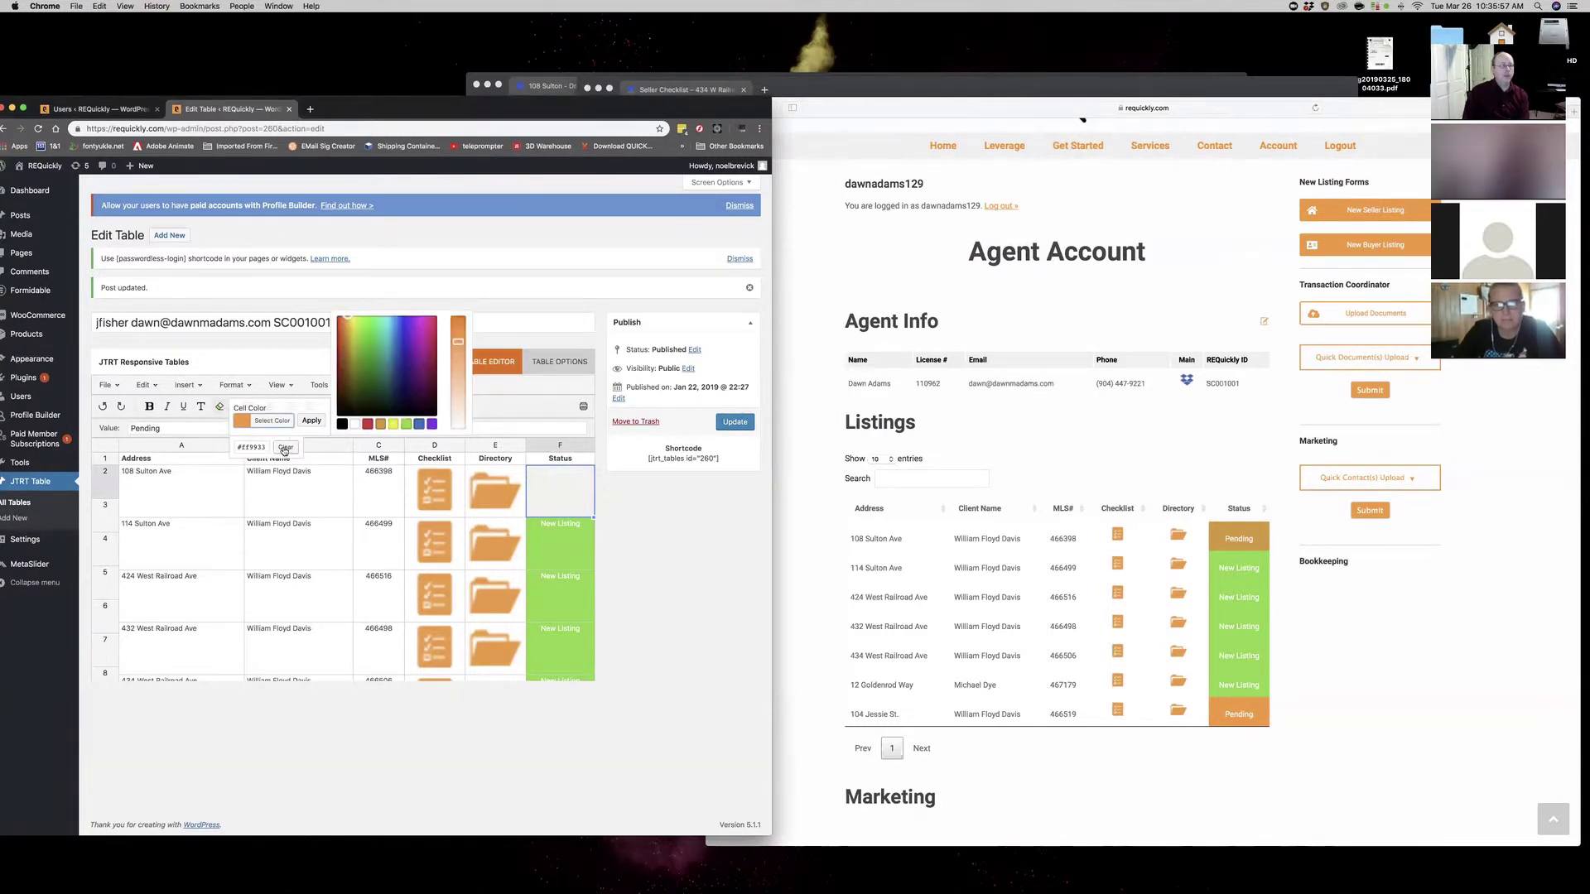
pyautogui.click(312, 421)
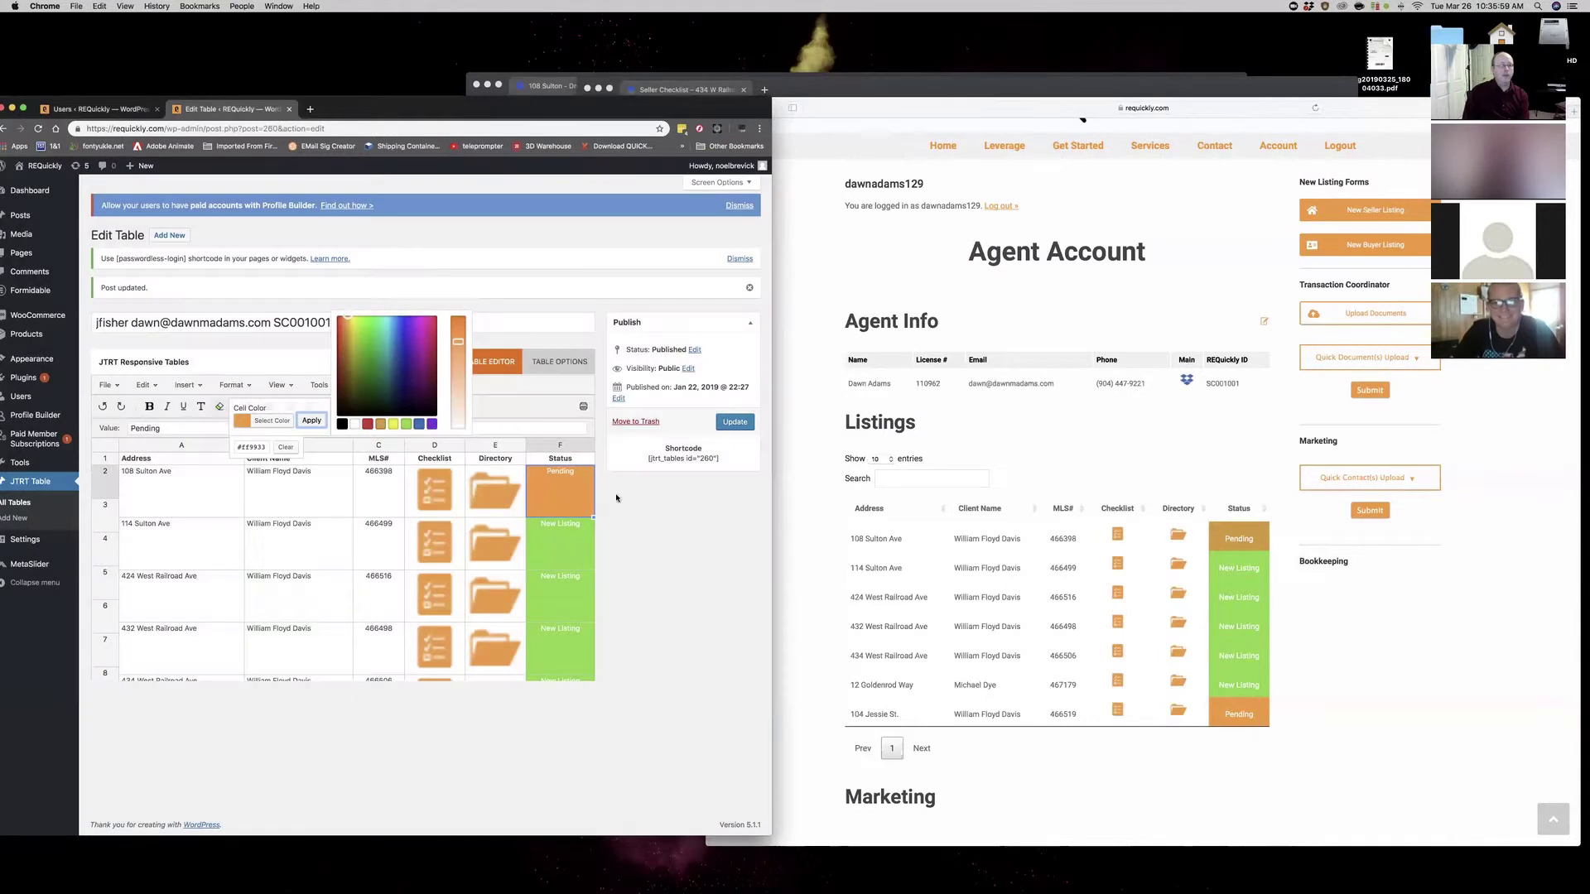
pyautogui.click(736, 422)
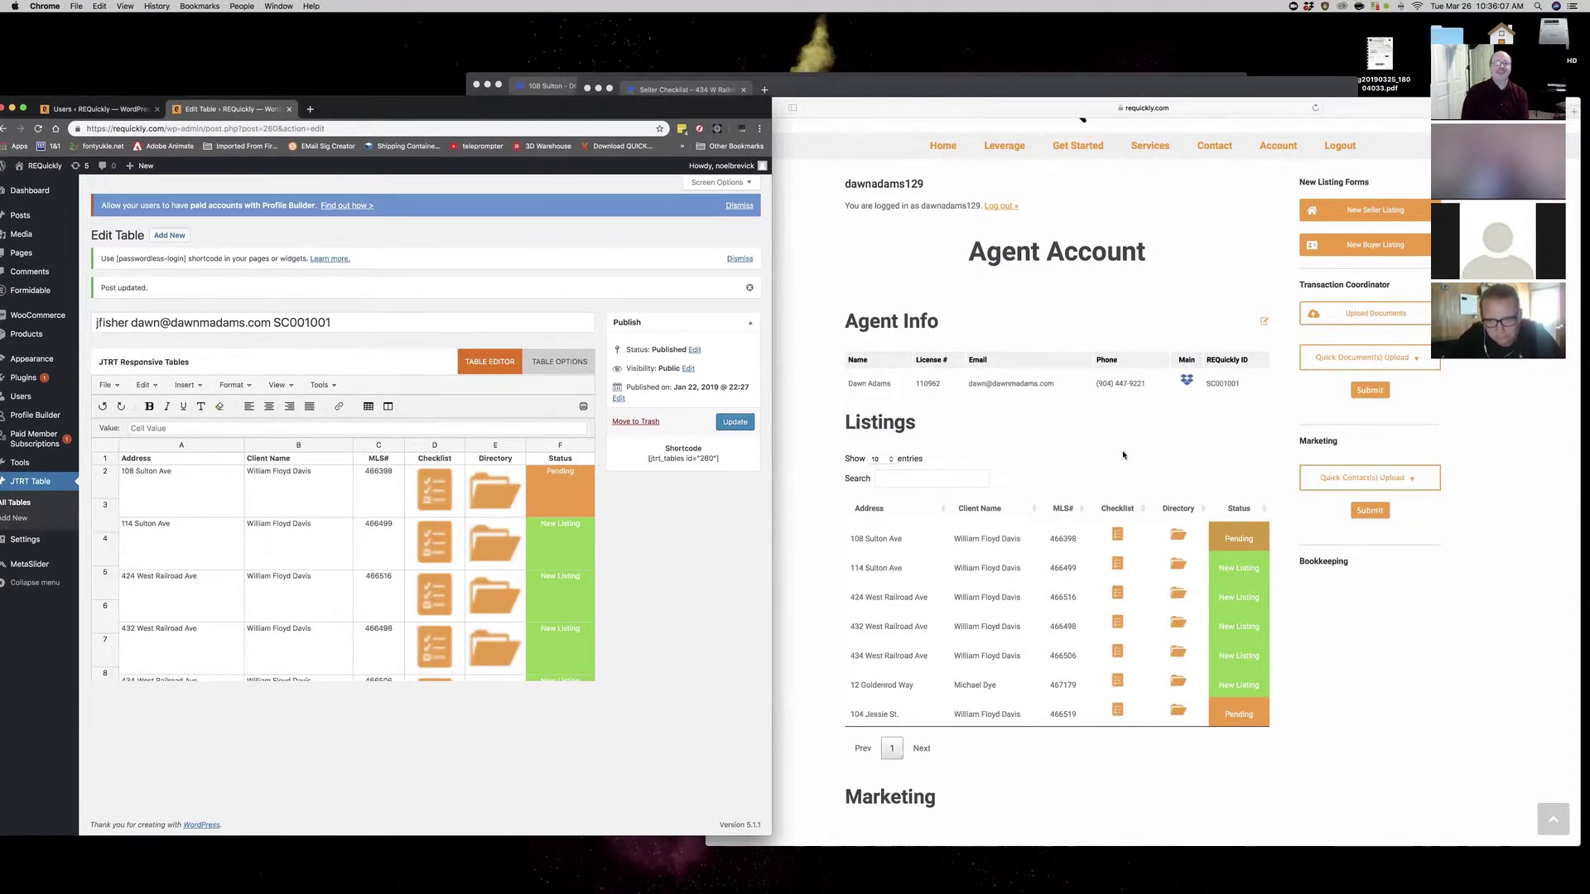
# Reload the Agent Account page in Safari, then close the Edit Table tab in Chrome.
pyautogui.click(1316, 107)
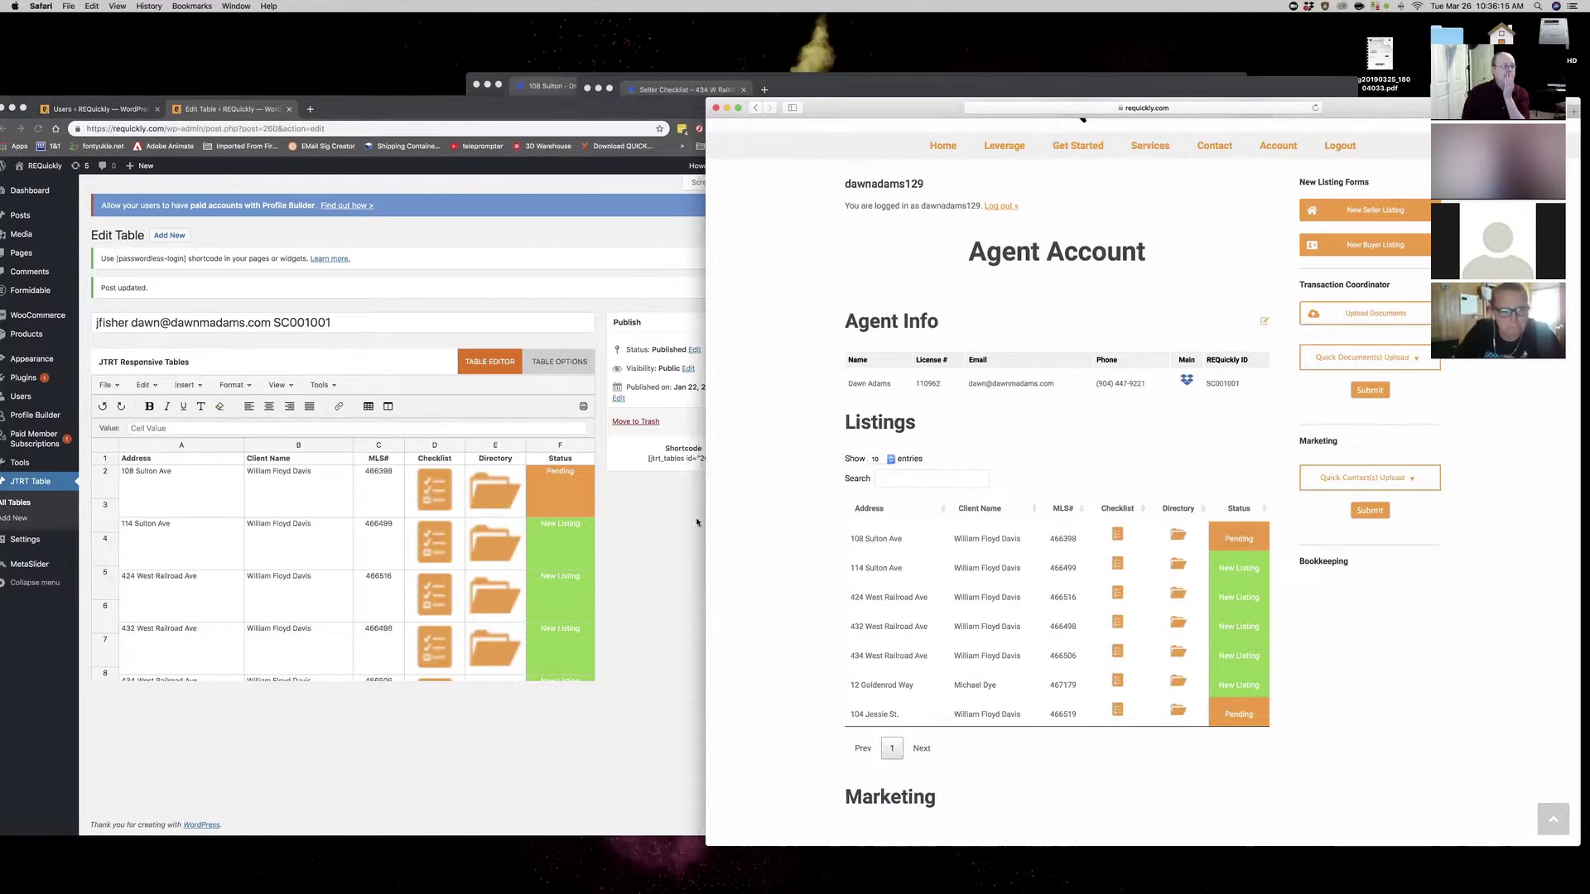
pyautogui.click(646, 545)
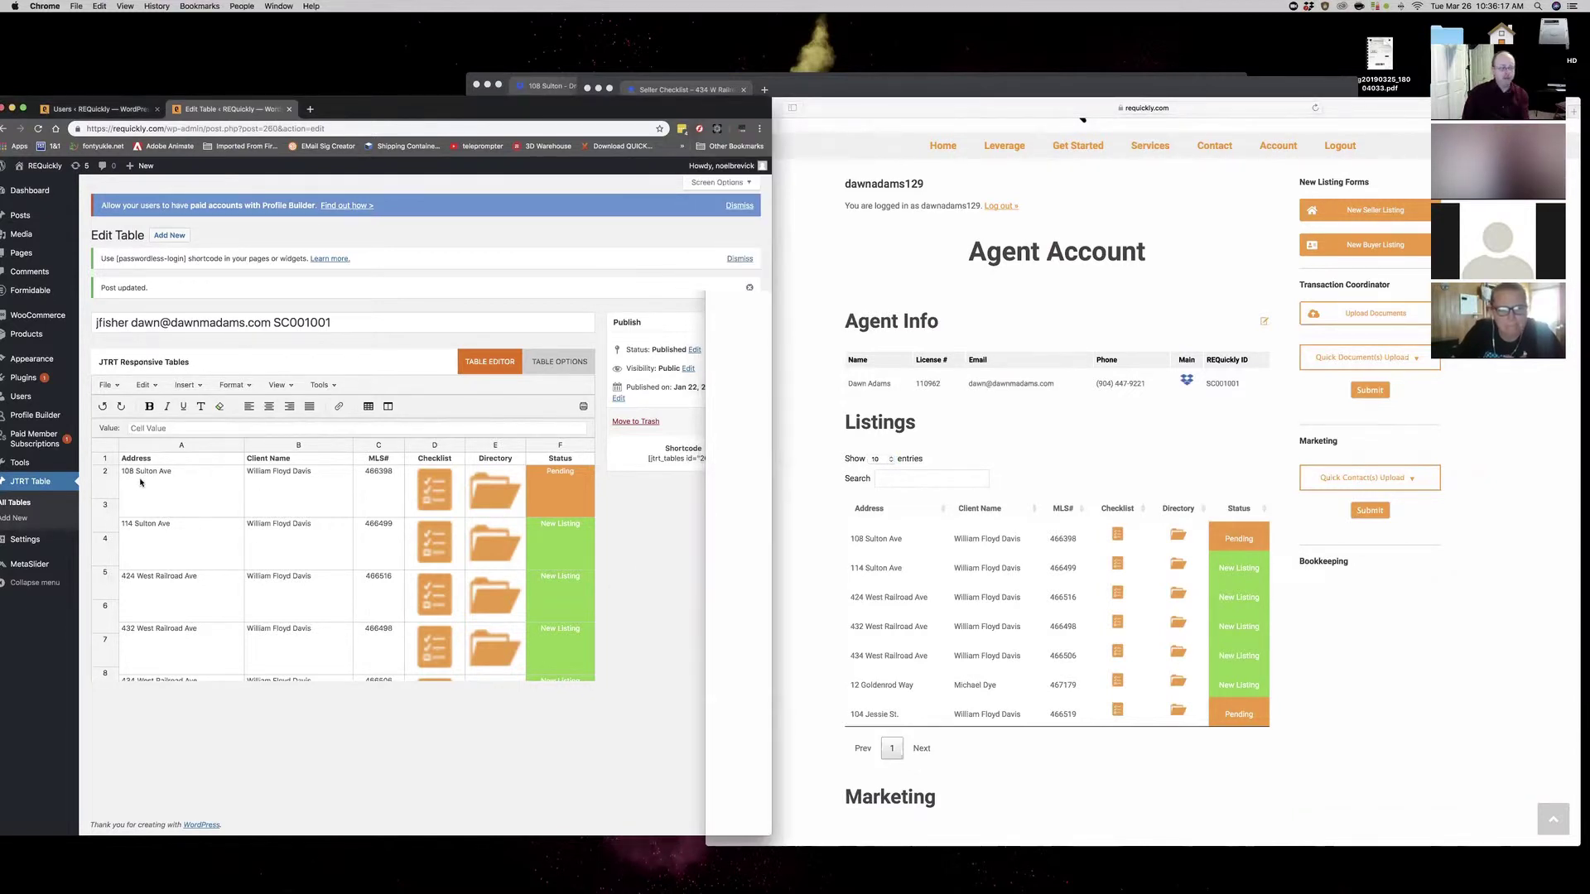
pyautogui.press('super+w')
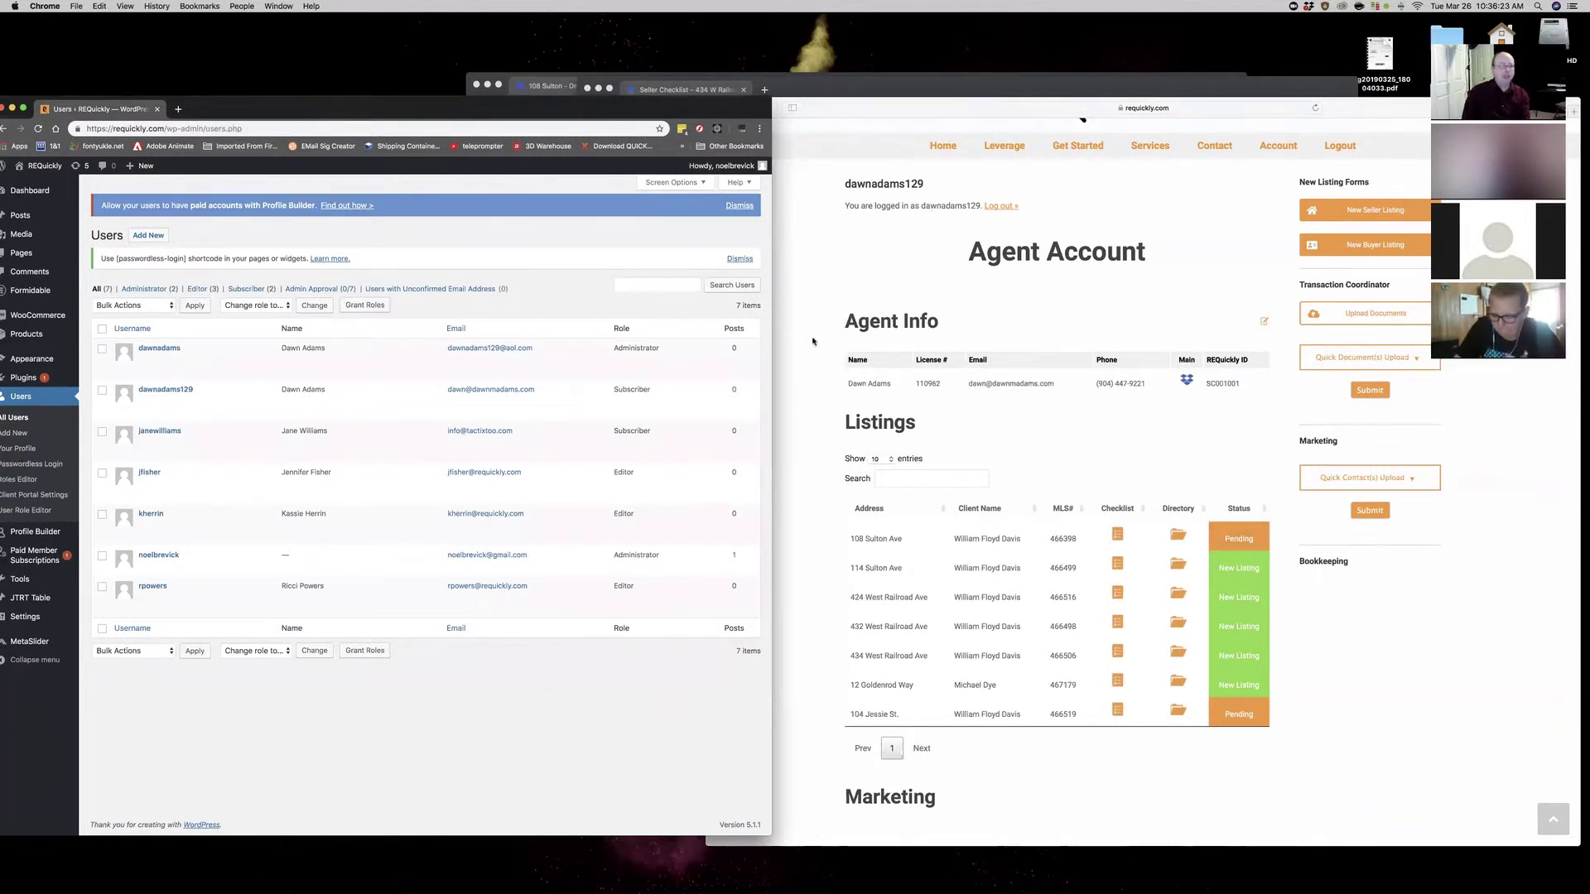
# Nudge the WordPress window slightly right and go to JTRT Table > All Tables.
pyautogui.moveTo(42, 582)
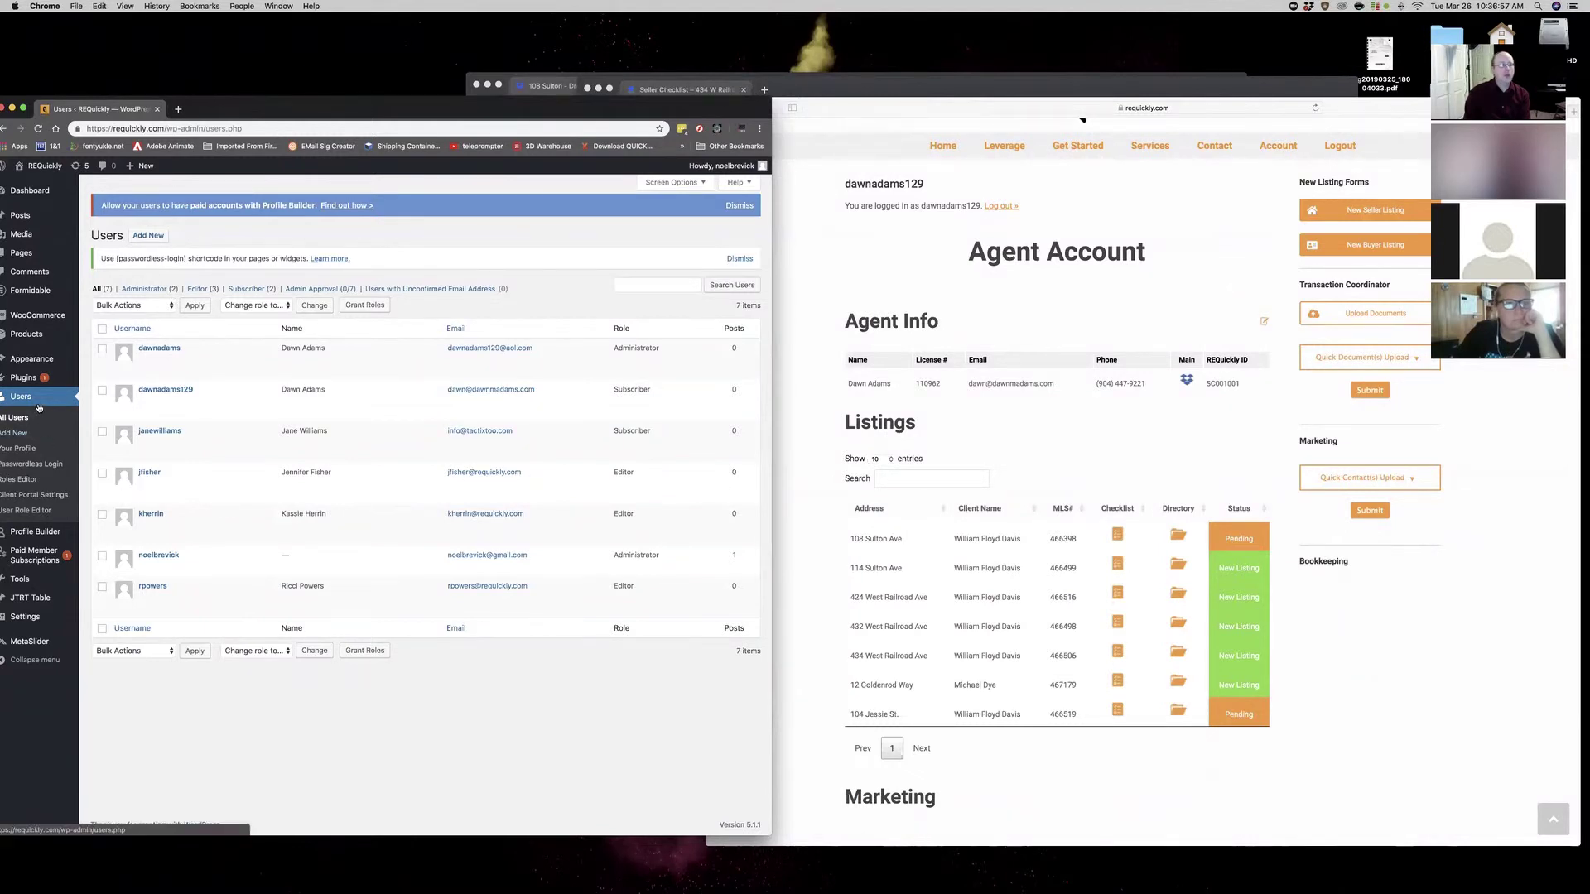
pyautogui.moveTo(304, 119); pyautogui.dragTo(350, 114)
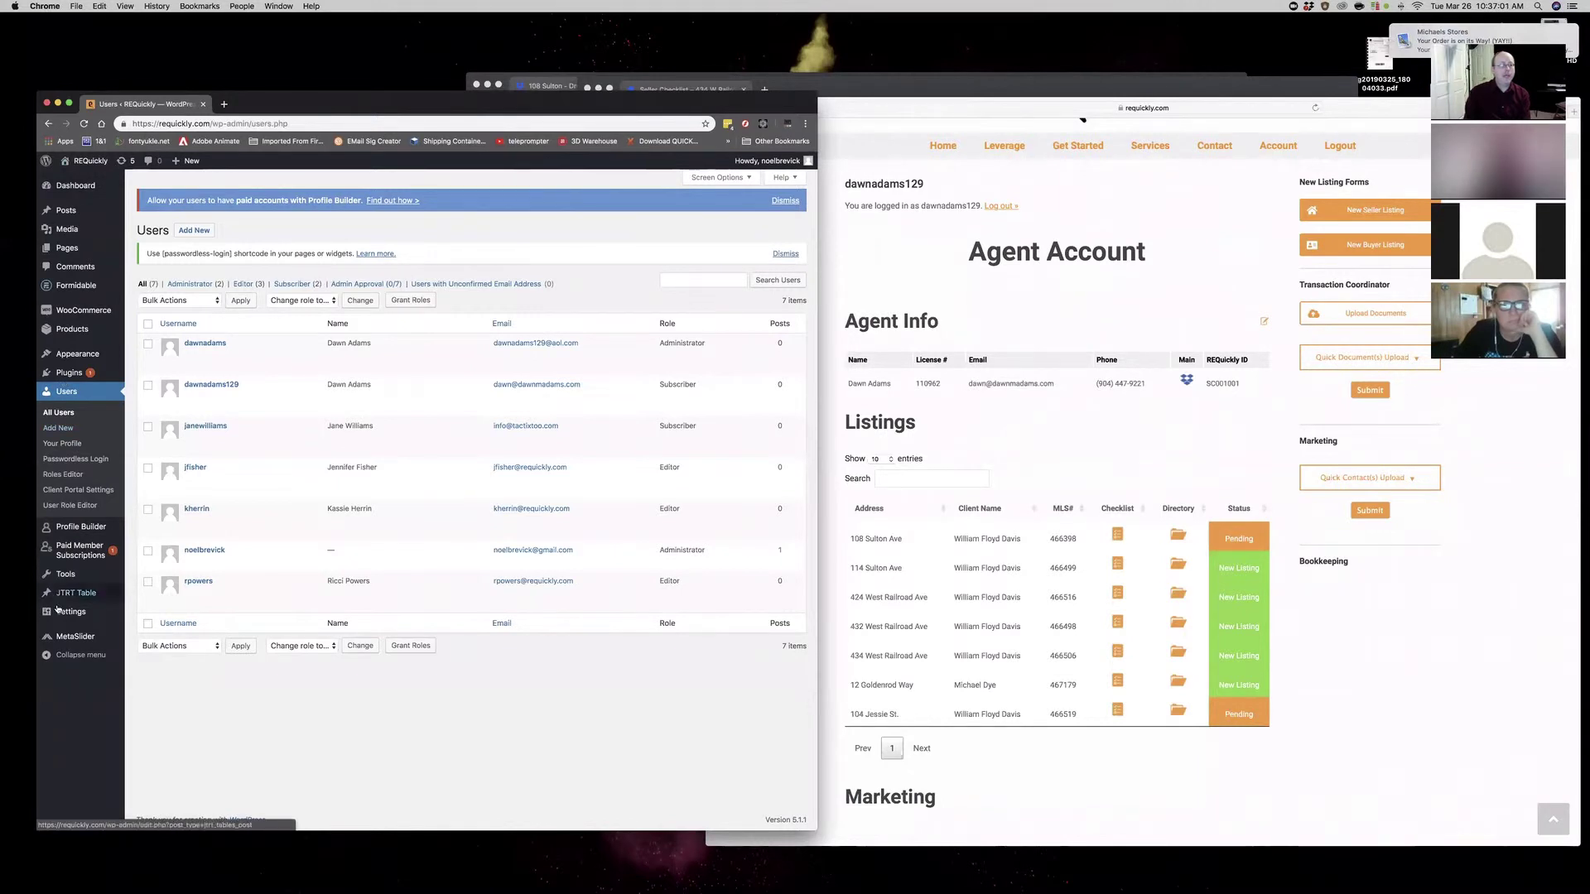
pyautogui.moveTo(69, 532)
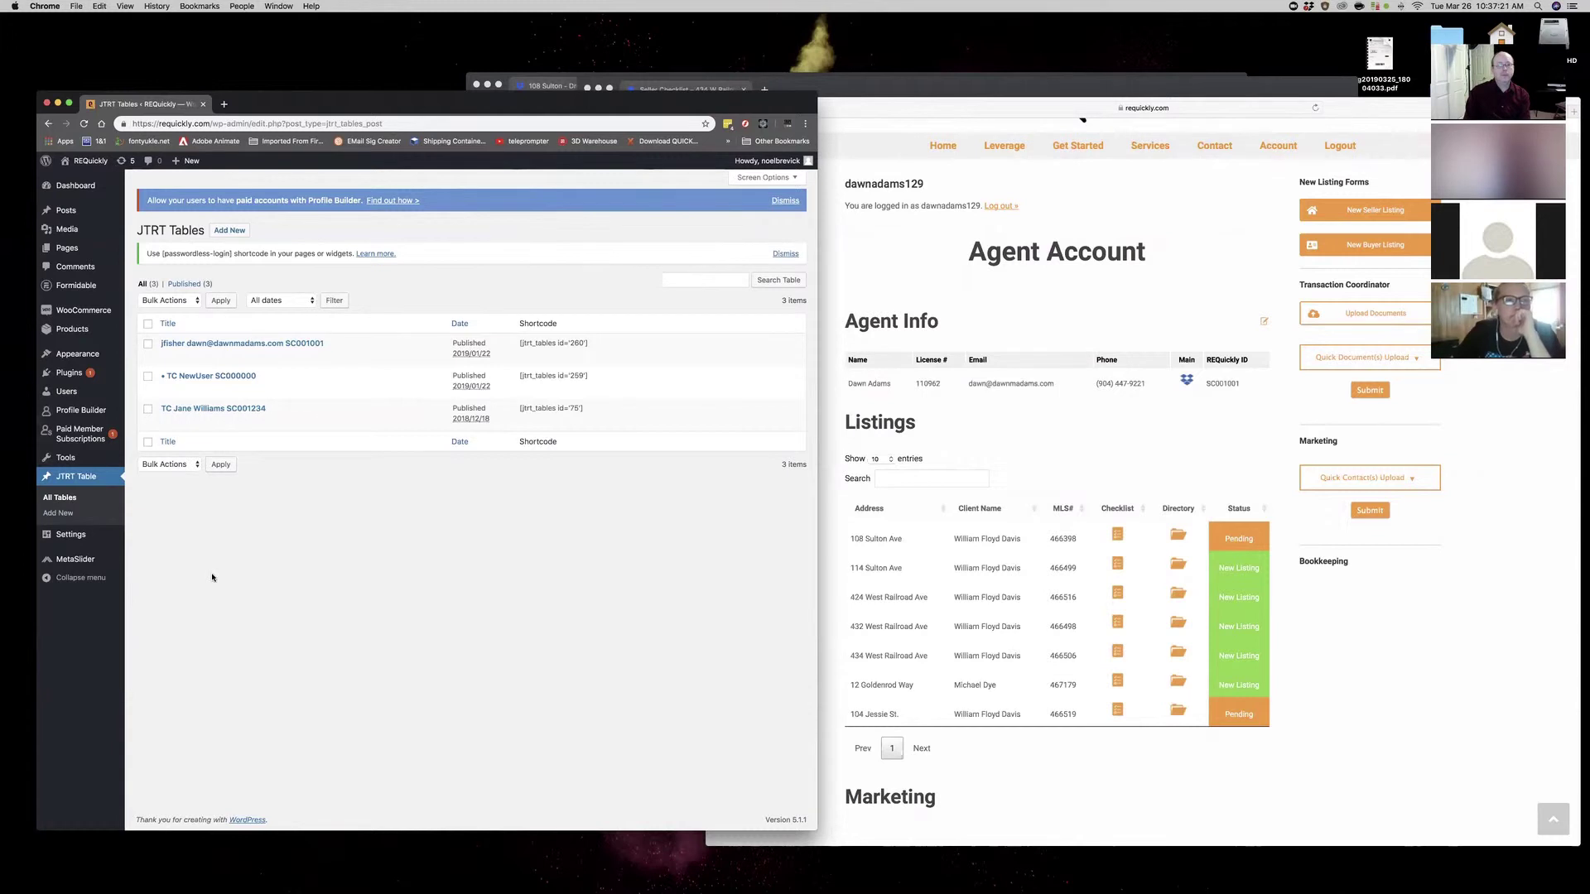
# Review the three JTRT tables, then bring the Safari front-end listings forward.
pyautogui.moveTo(167, 362)
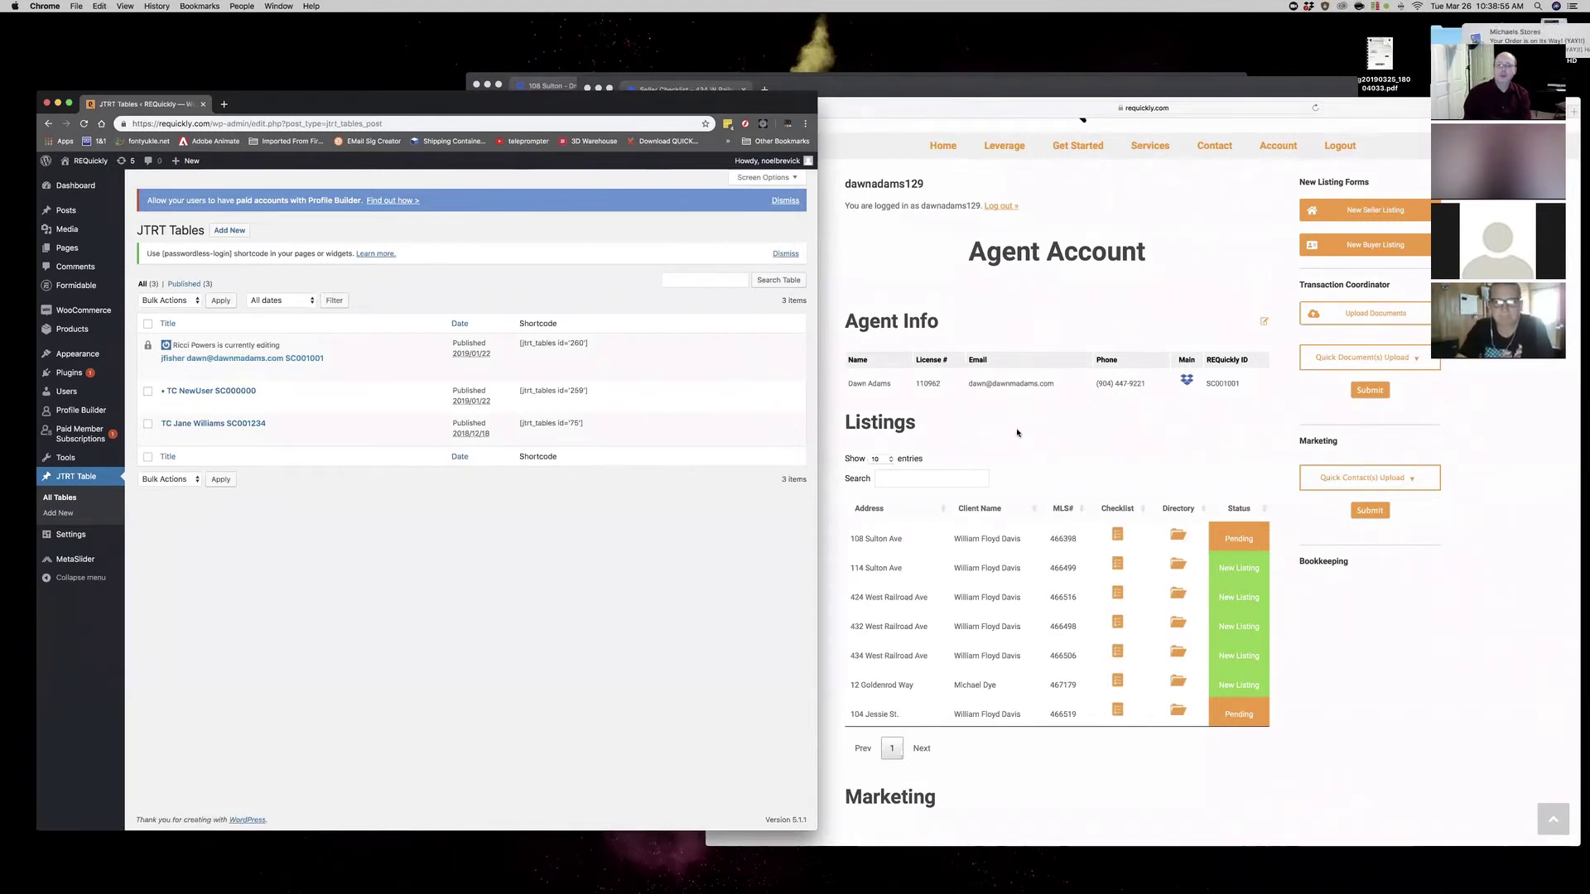
pyautogui.click(1018, 432)
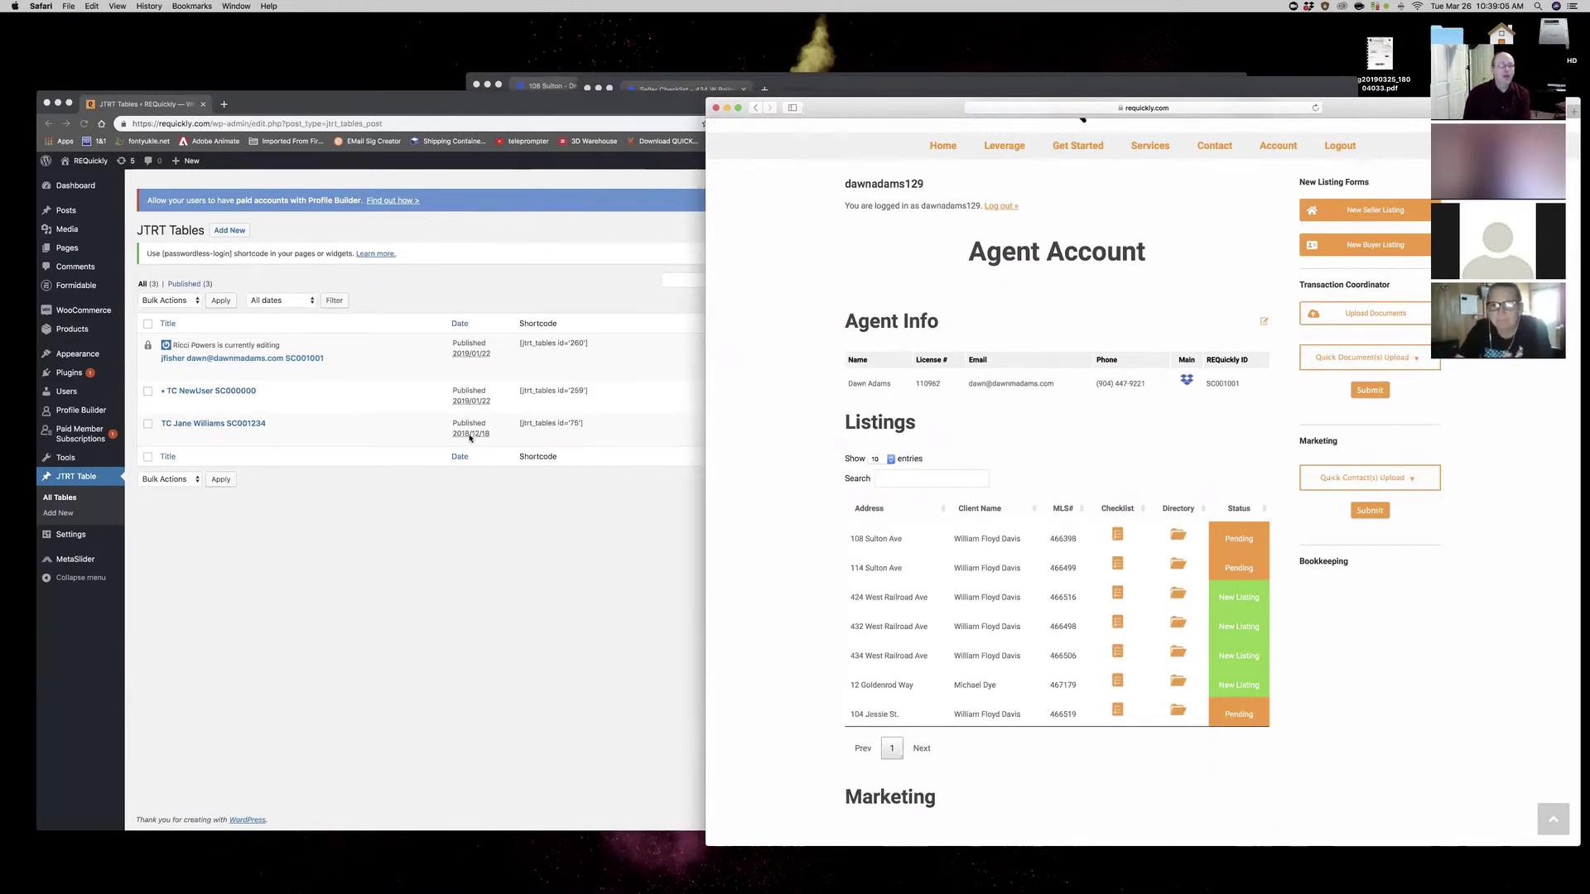
# Bring the WordPress JTRT Tables list back in front and review the admin sidebar.
pyautogui.click(381, 563)
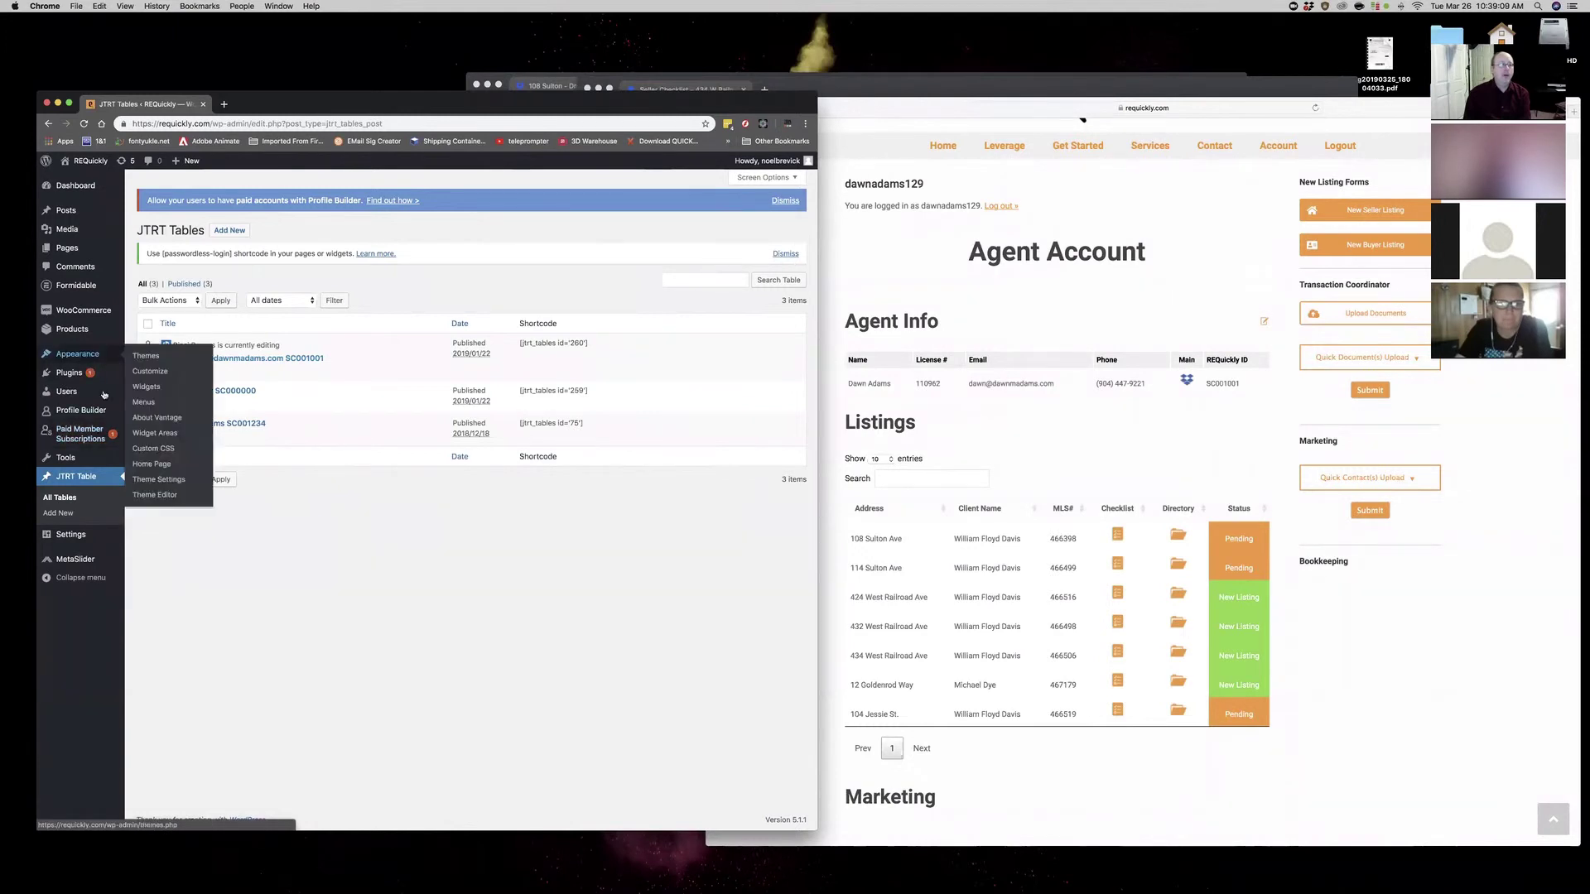
pyautogui.moveTo(76, 393)
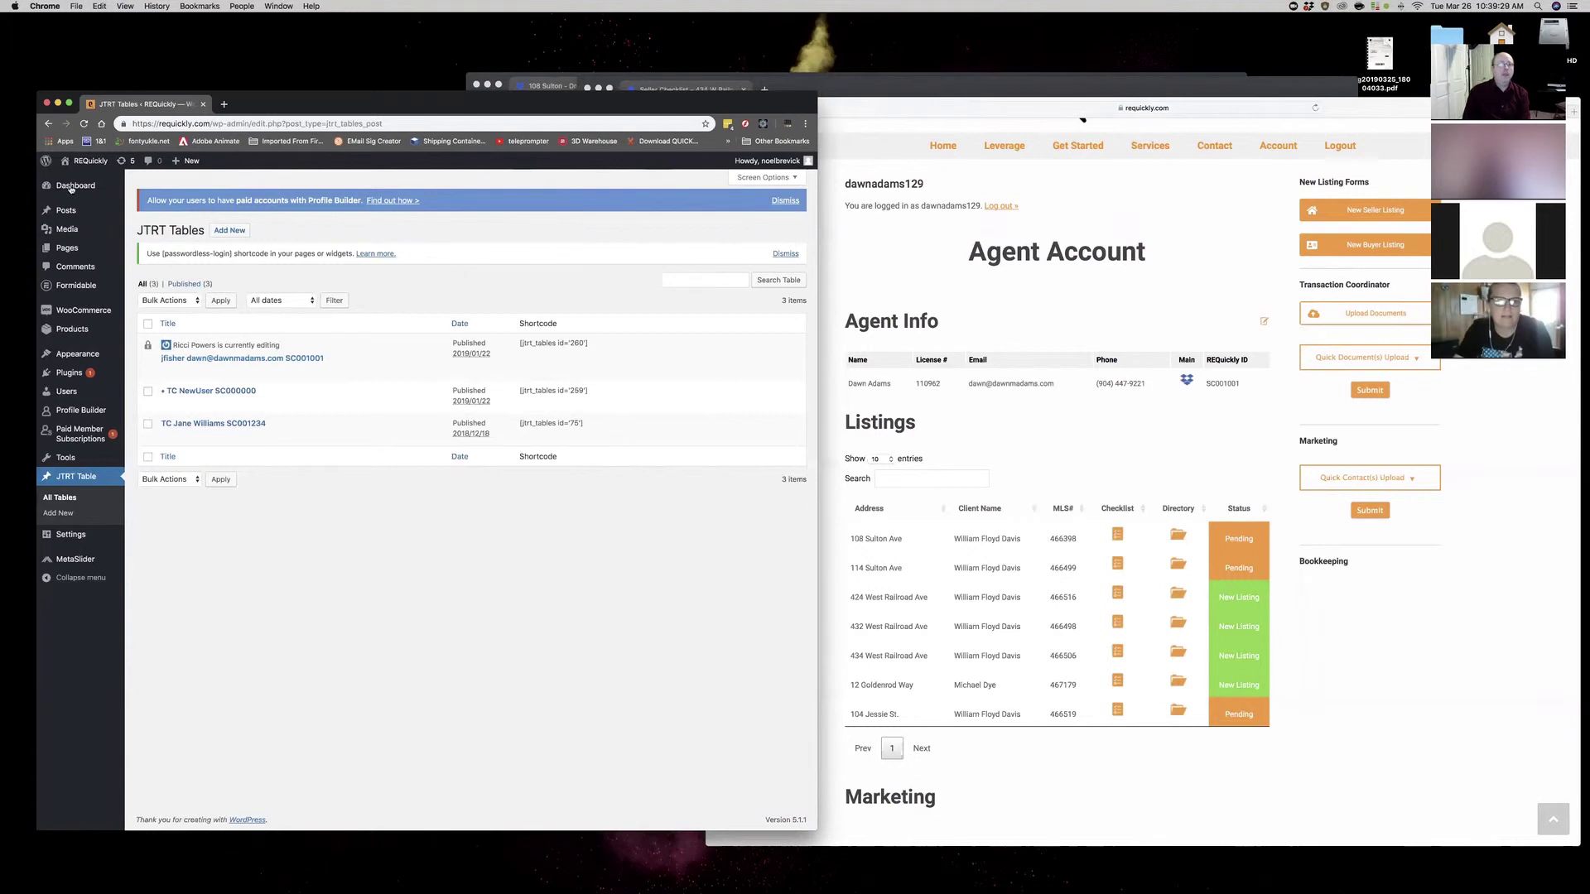
pyautogui.moveTo(166, 369)
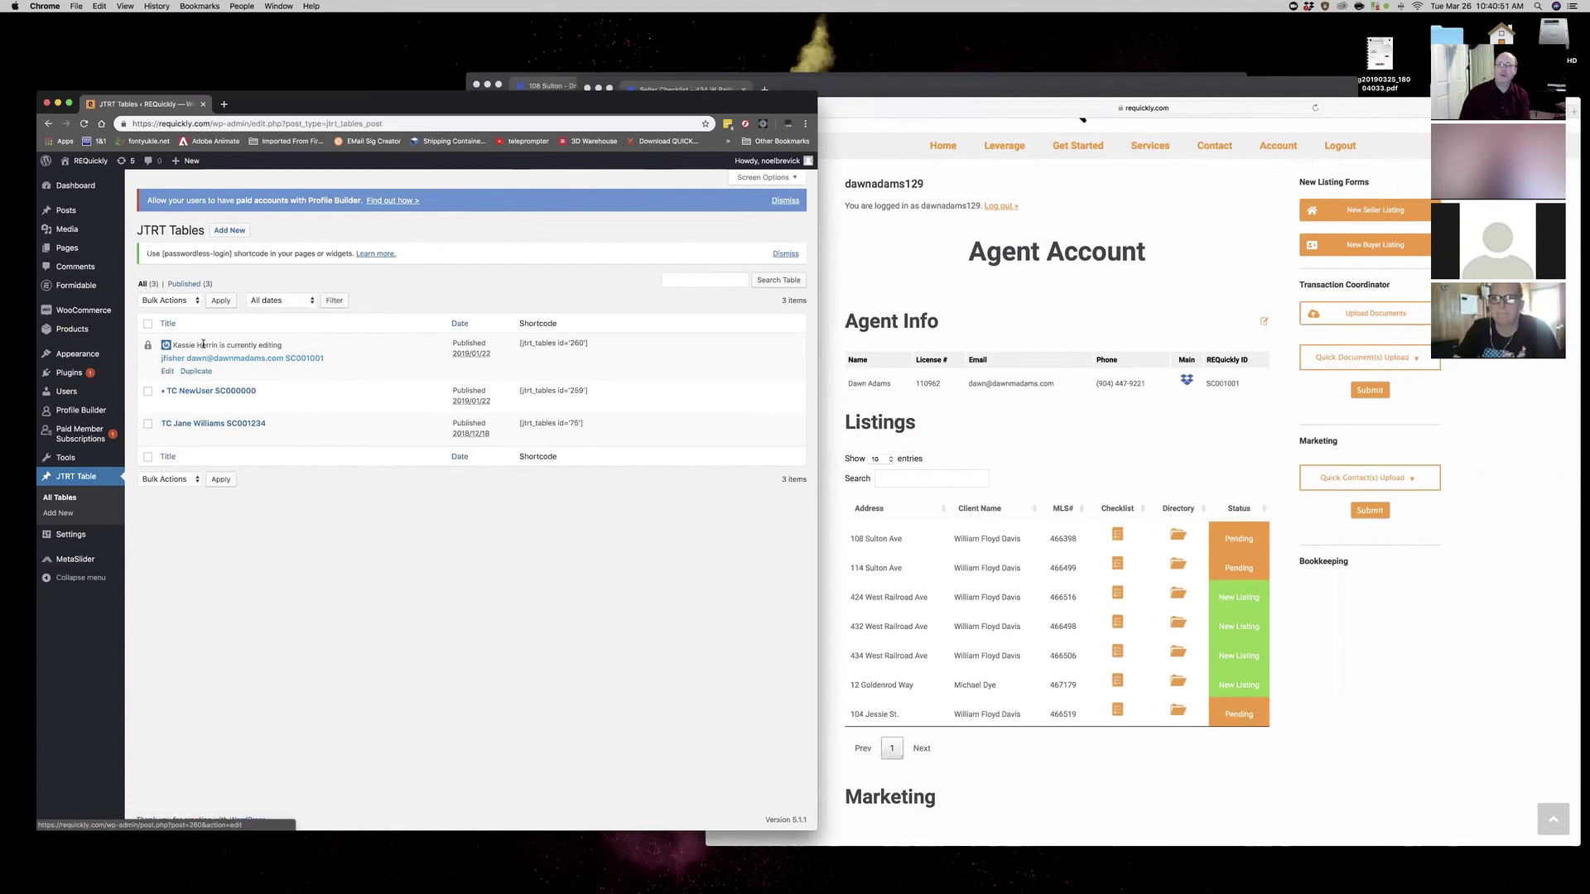
# Reload the Agent Account page in Safari to check the orange Pending rows.
pyautogui.click(1300, 128)
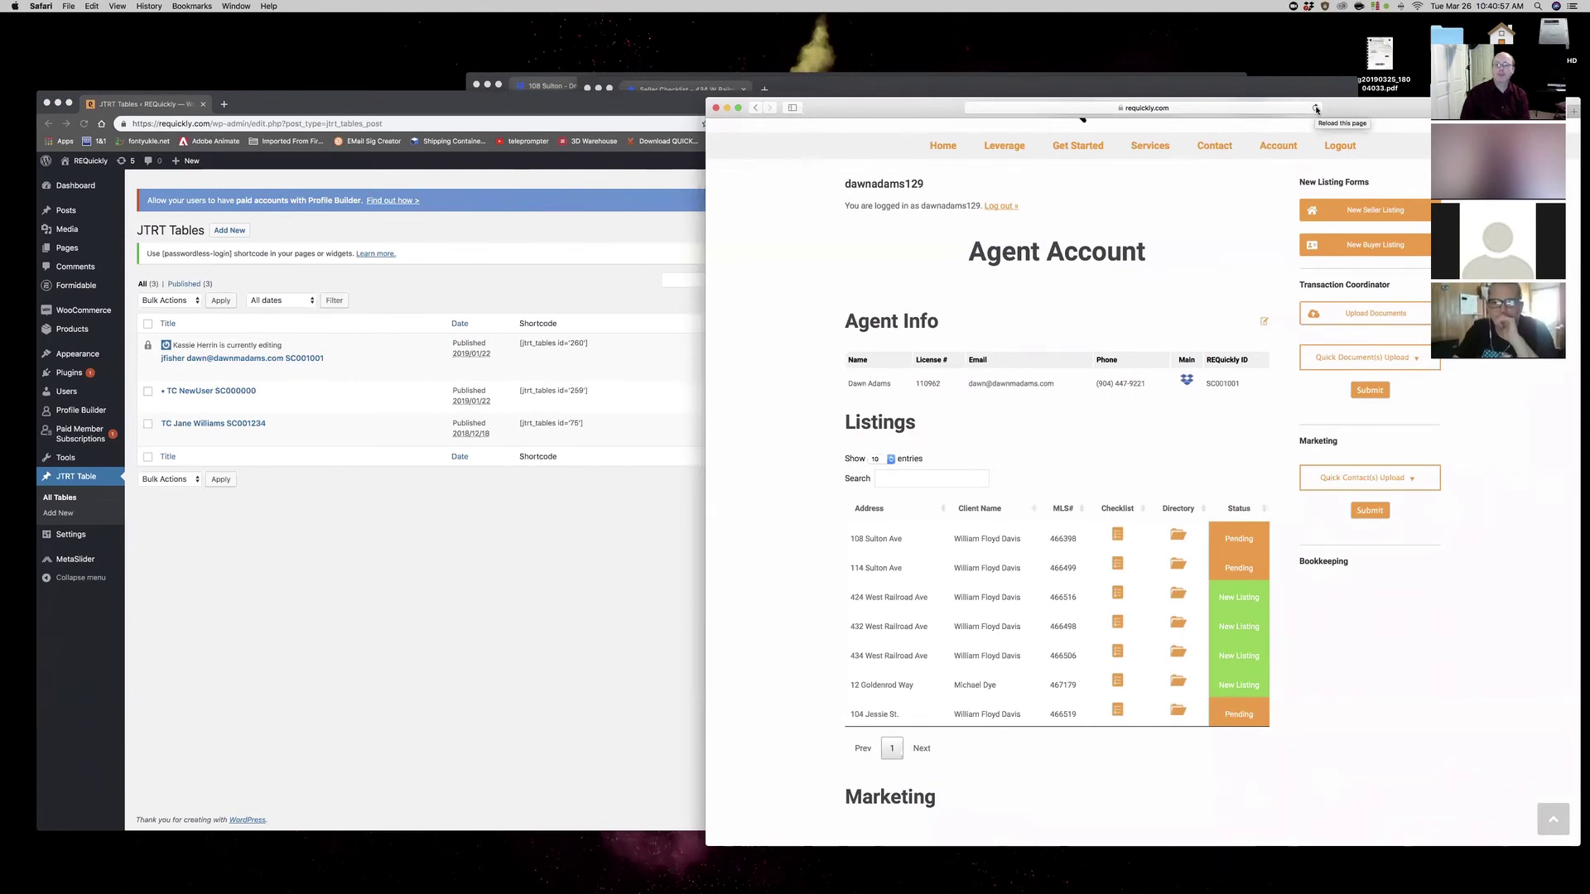
pyautogui.click(1315, 108)
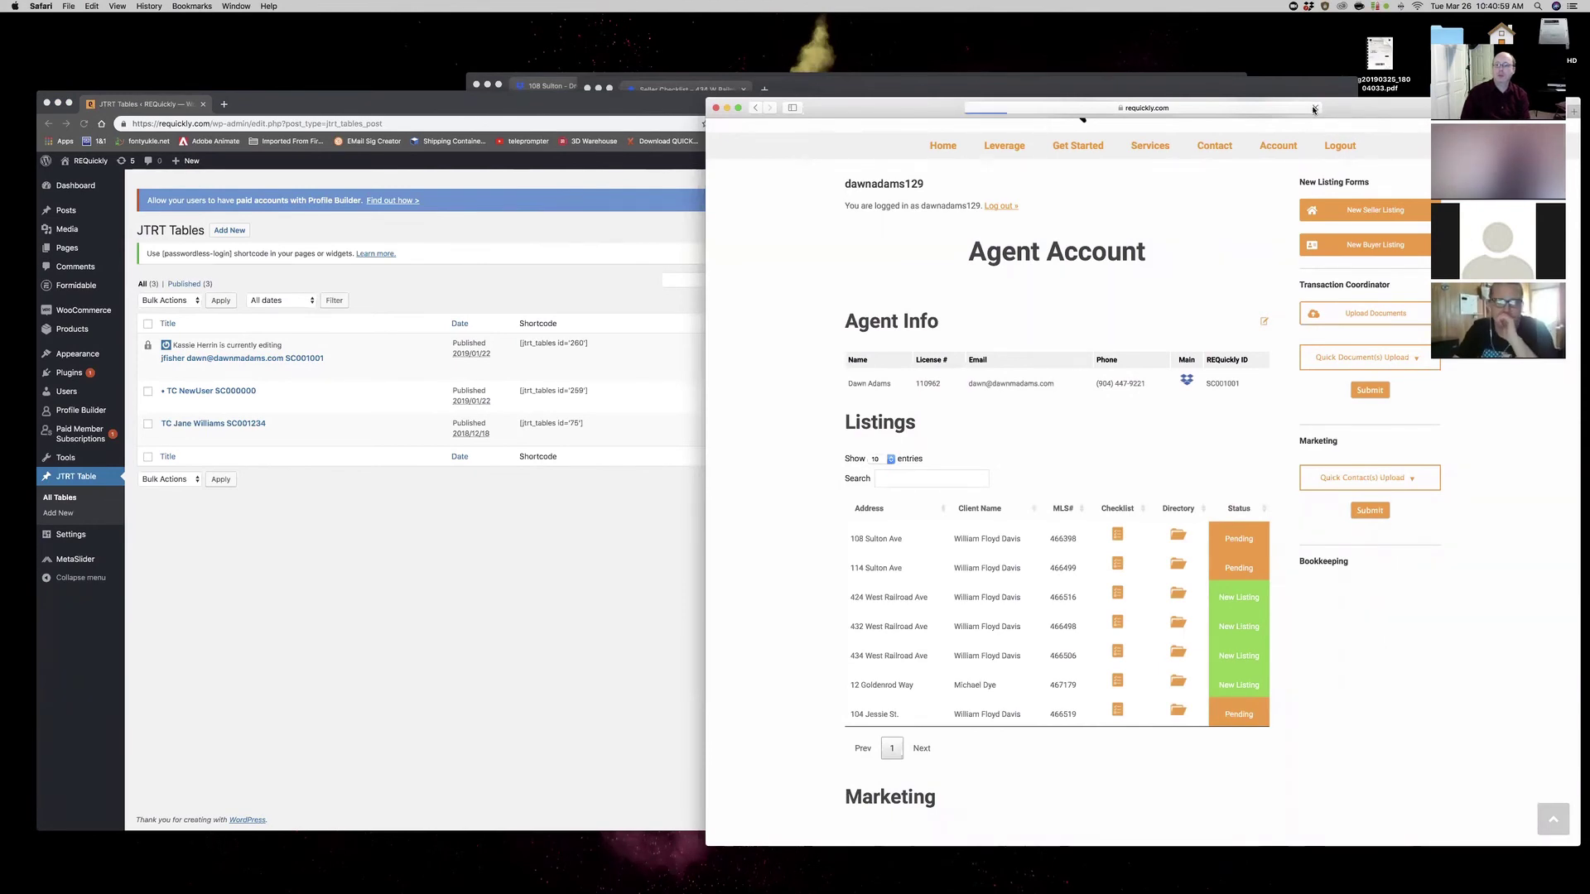